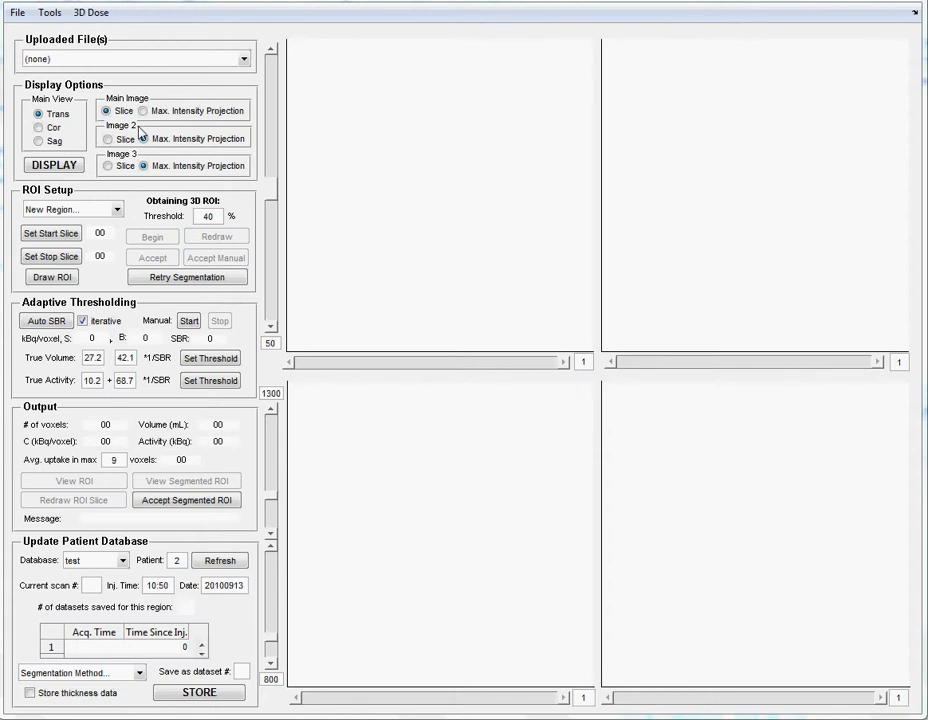
- Load Tomo_IRACRR_Transversal001_DS from Sample patients/test2/FOV1/Activity as the primary 3D reconstruction, with scan number 1
click(17, 14)
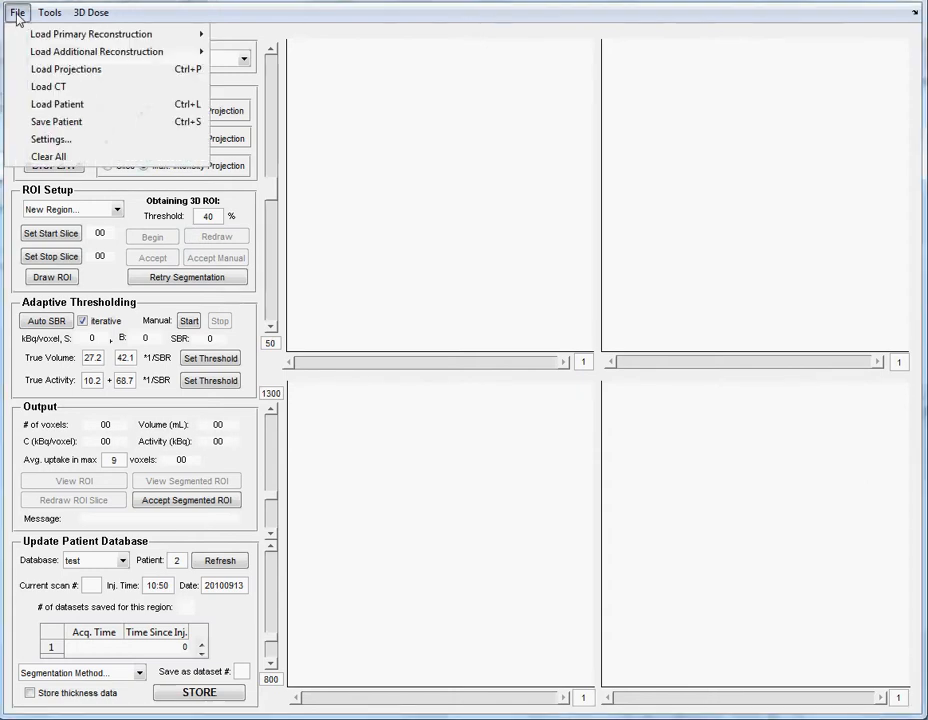
mouse_move(75, 40)
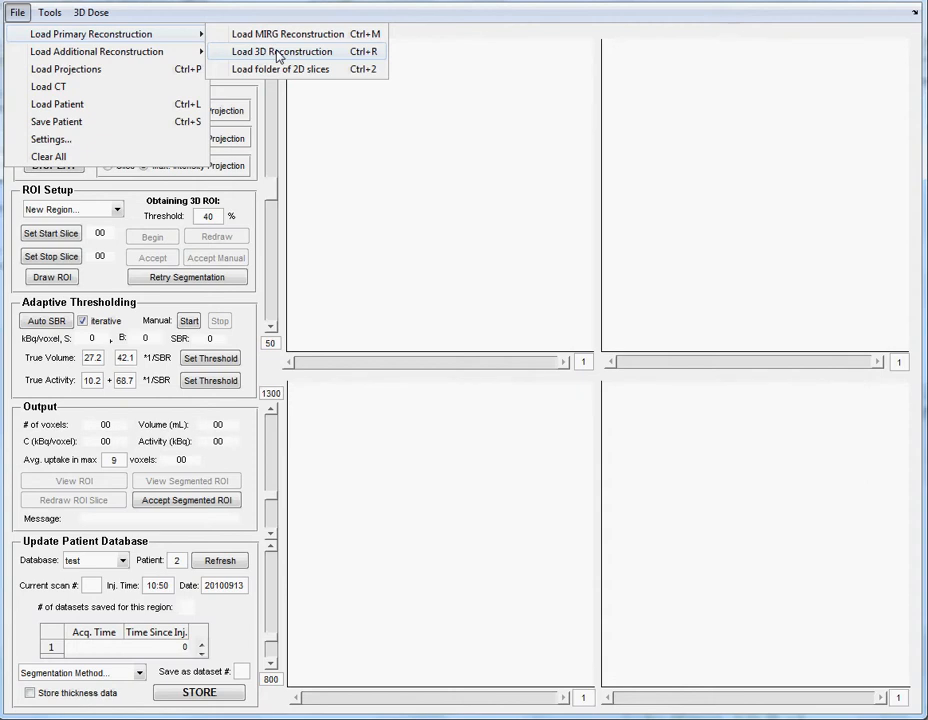
click(277, 52)
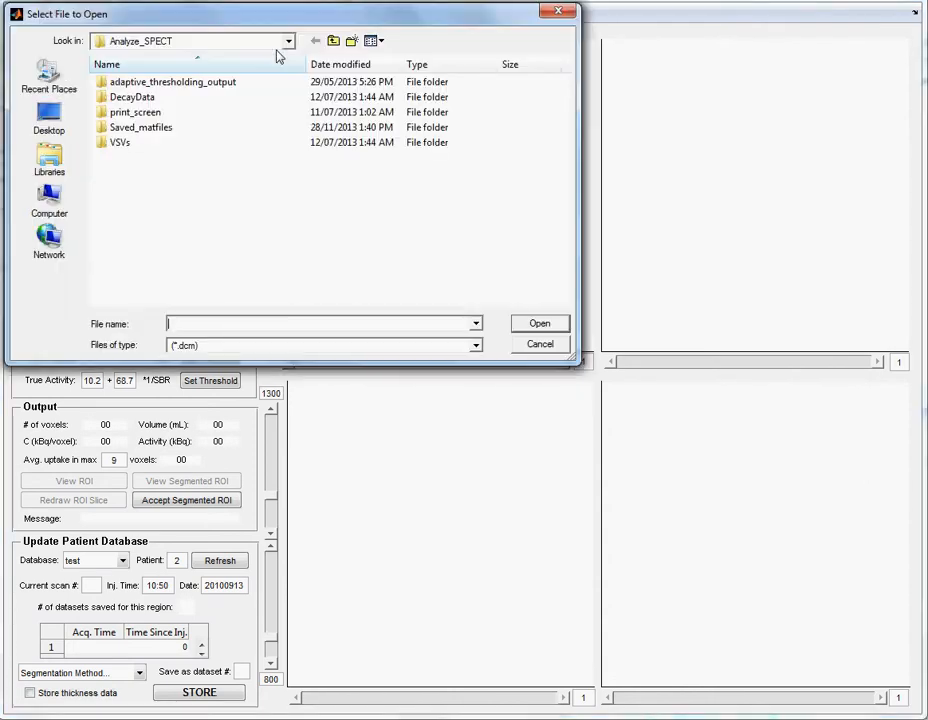
click(333, 41)
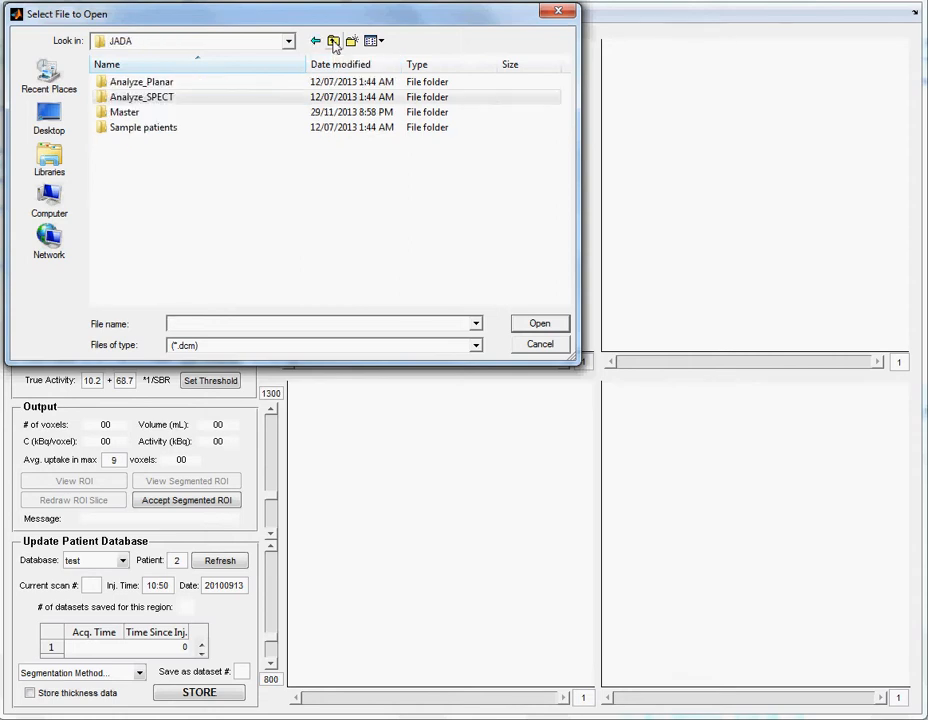
double_click(150, 129)
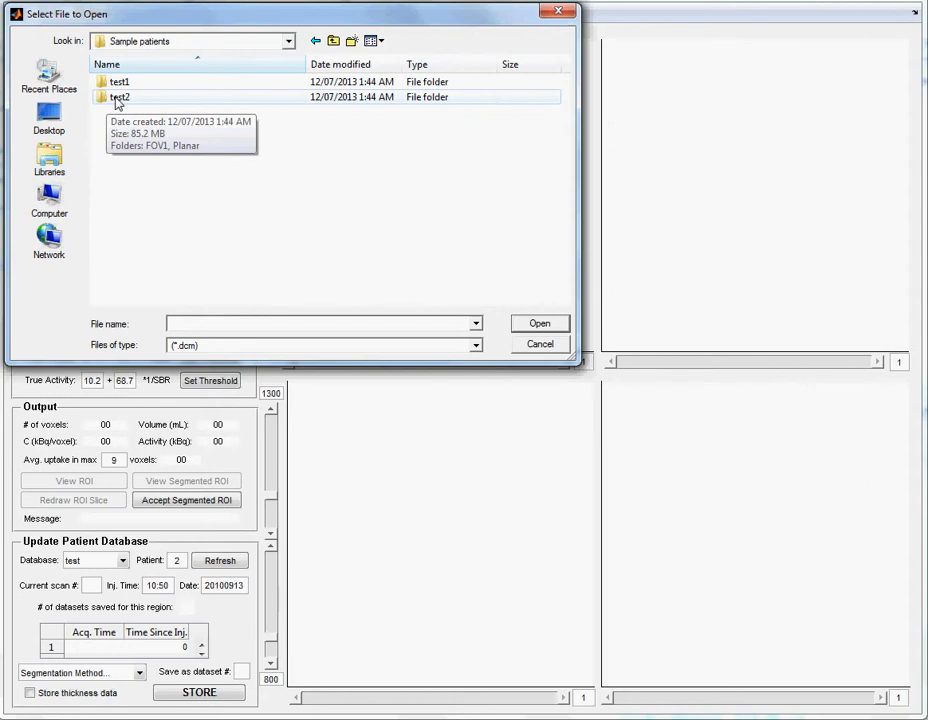
double_click(116, 99)
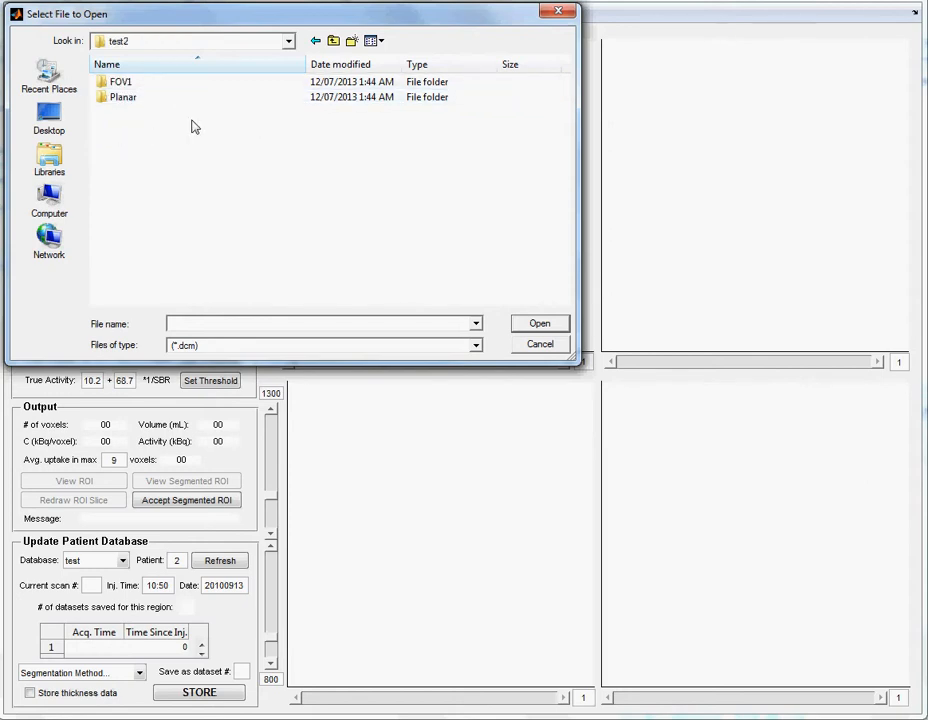
double_click(122, 84)
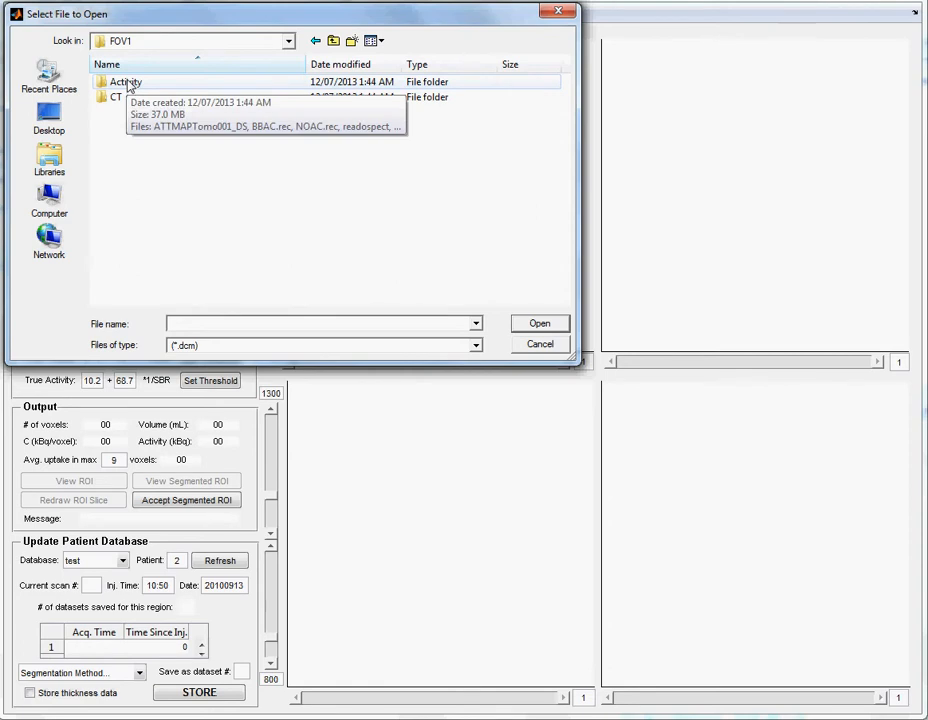
double_click(128, 84)
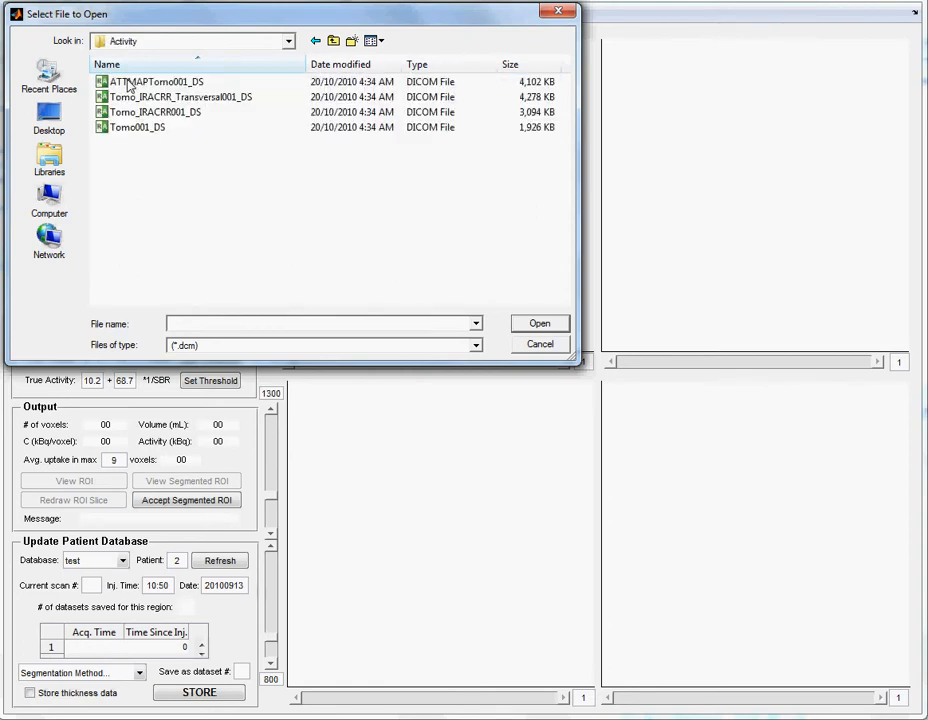
click(128, 97)
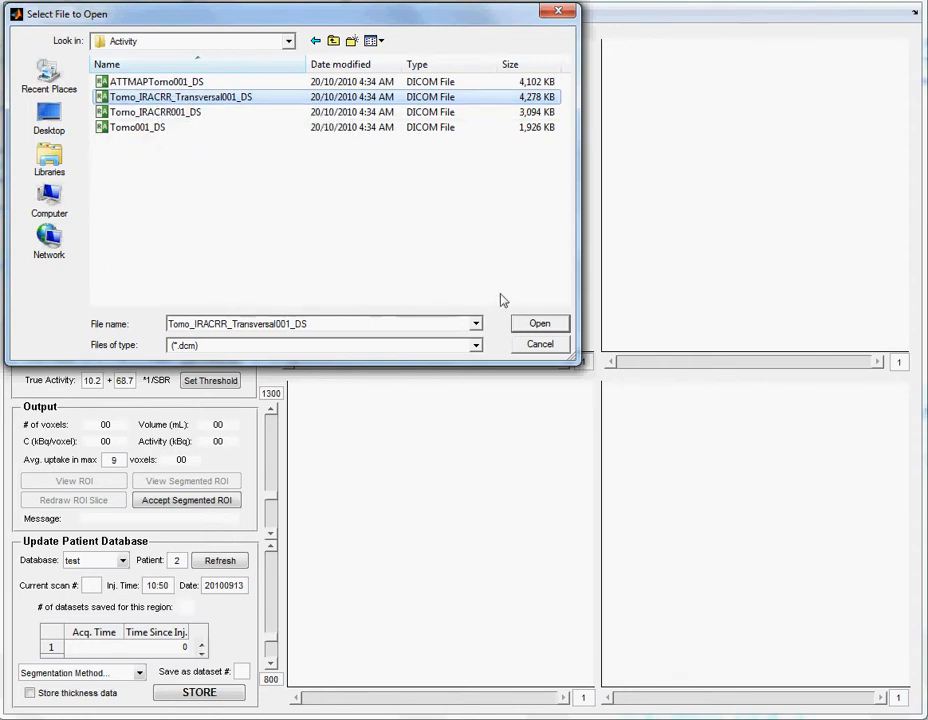
click(540, 324)
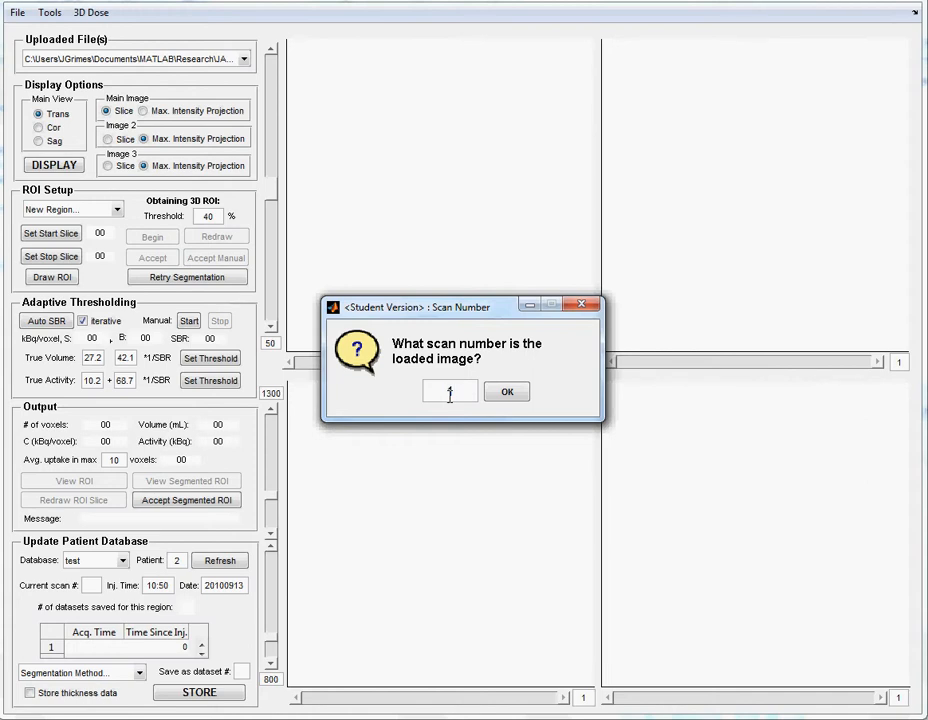
click(505, 395)
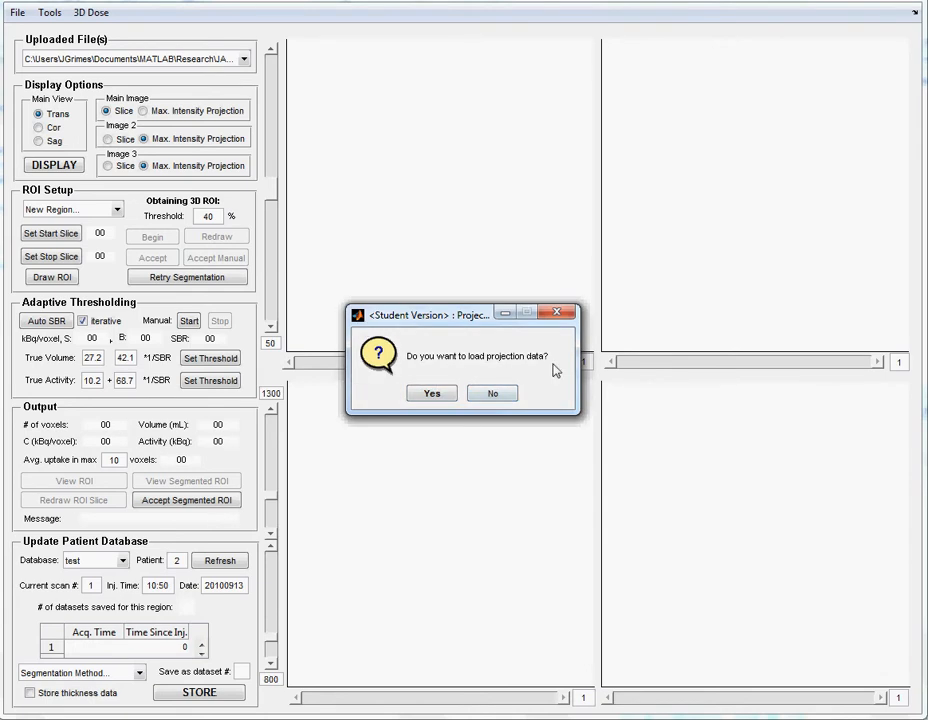
- Load the projection data for the scan from the file Tomo001_DS
click(431, 394)
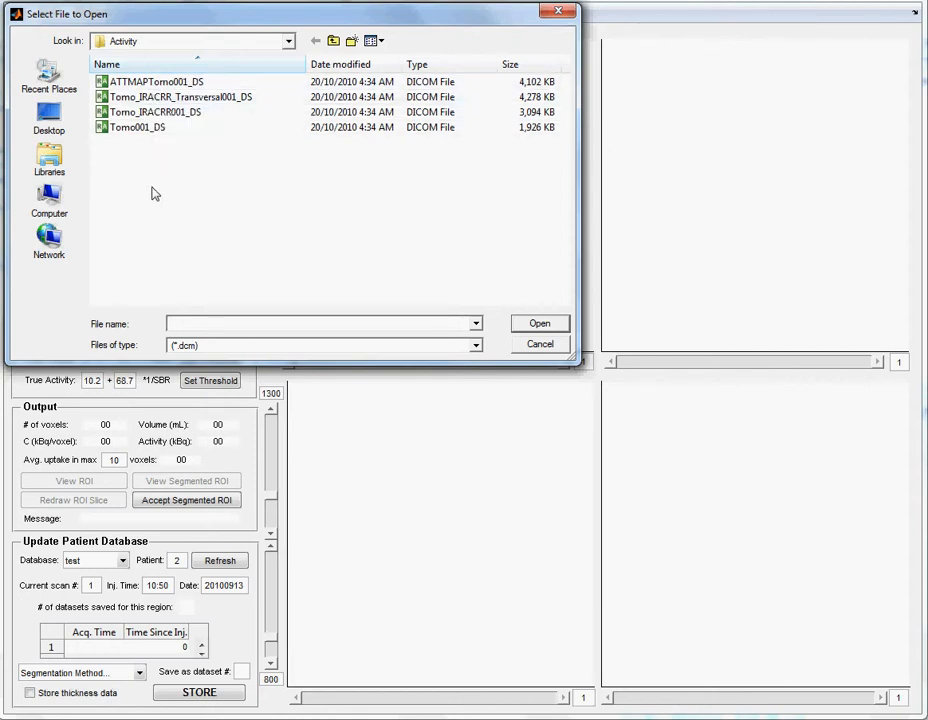
click(134, 129)
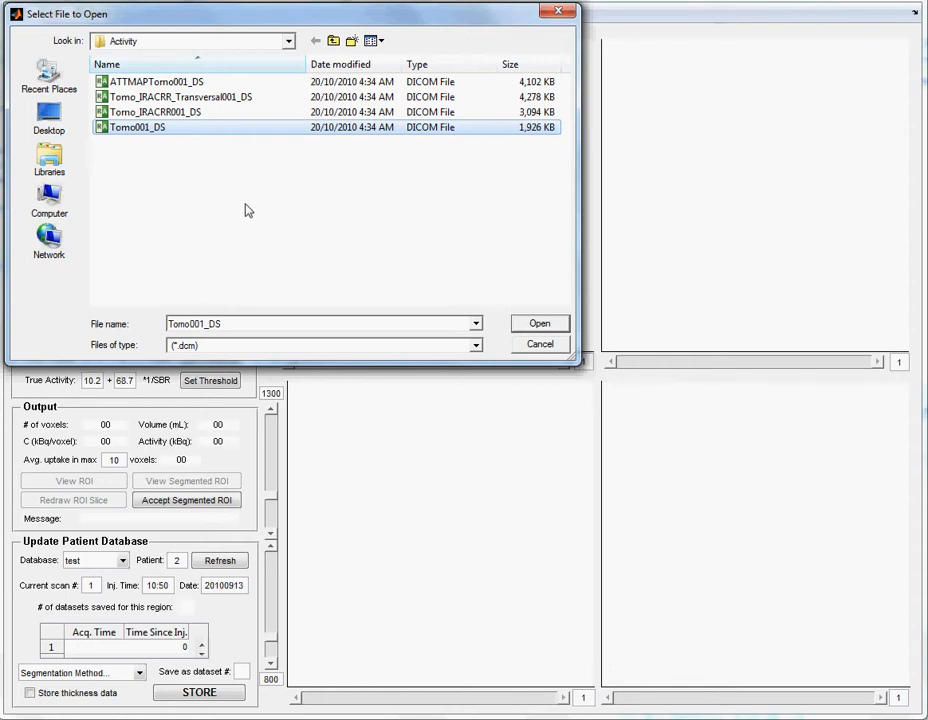
click(540, 324)
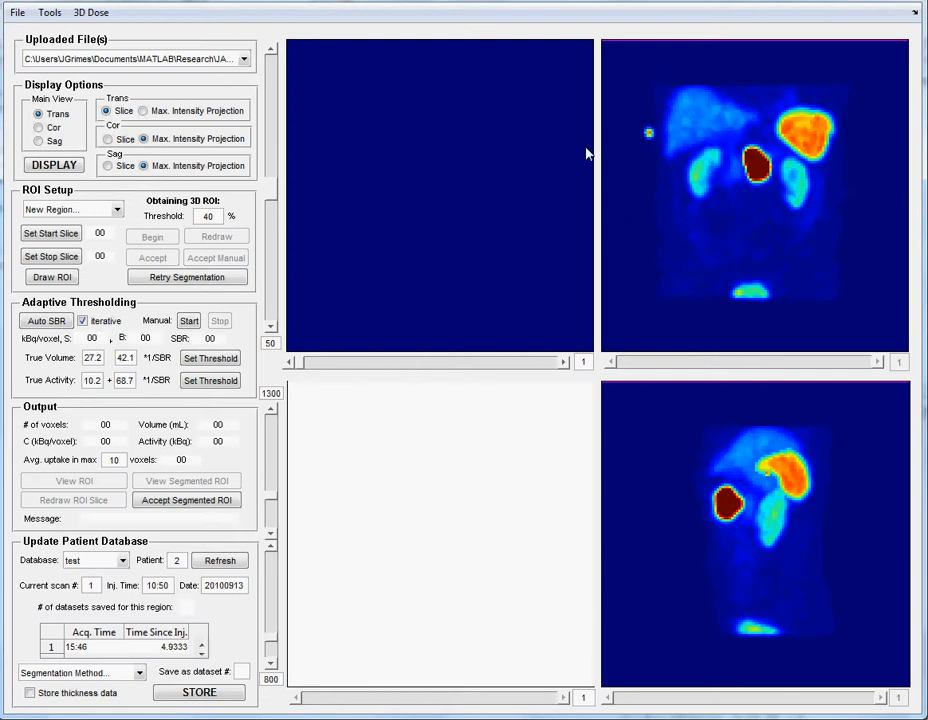
- Display the coronal orientation as the main view and bring up coronal slice 70, which cuts through both kidneys
drag(297, 362, 391, 363)
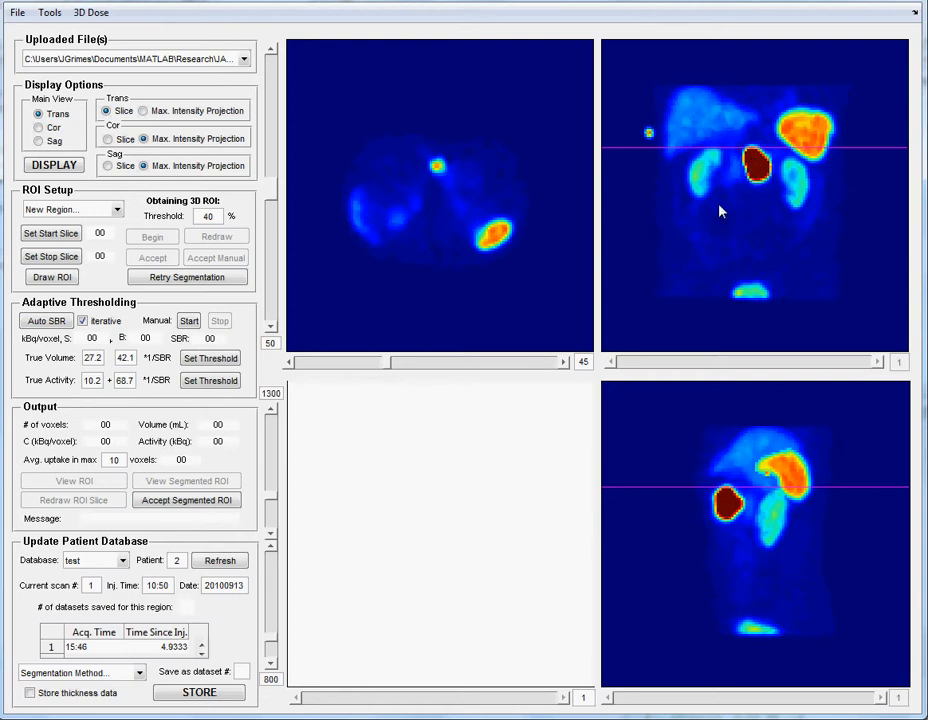
click(56, 128)
click(55, 166)
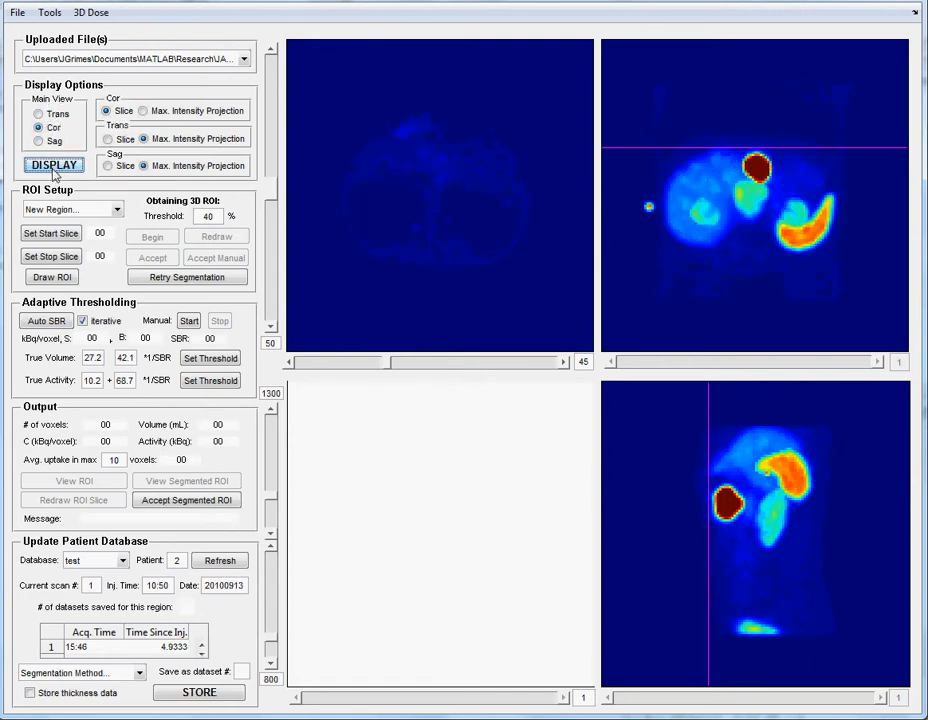
click(511, 364)
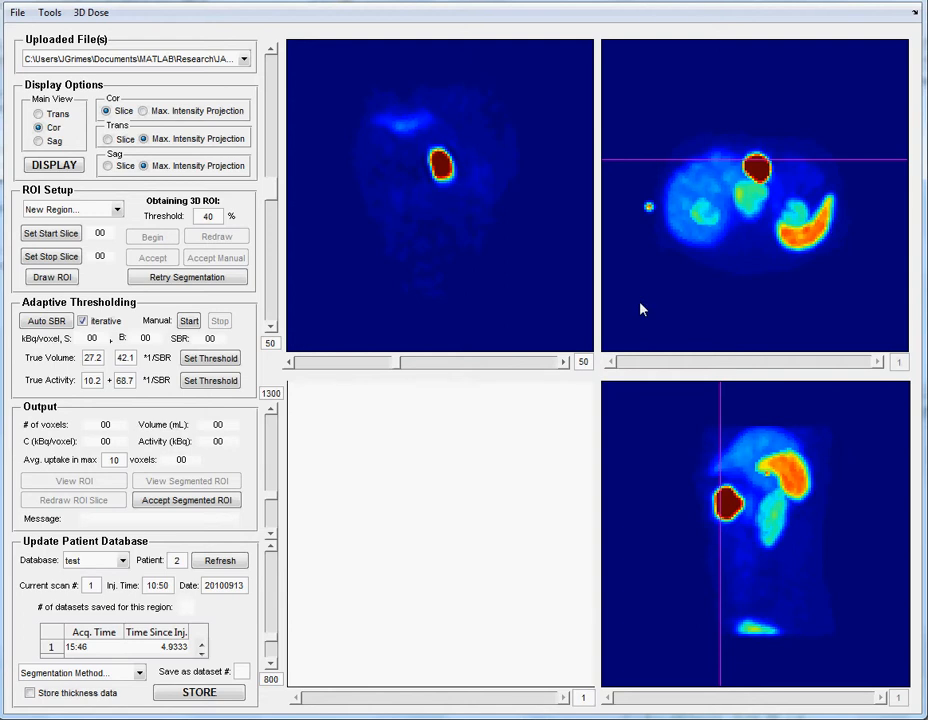
click(531, 364)
click(531, 364)
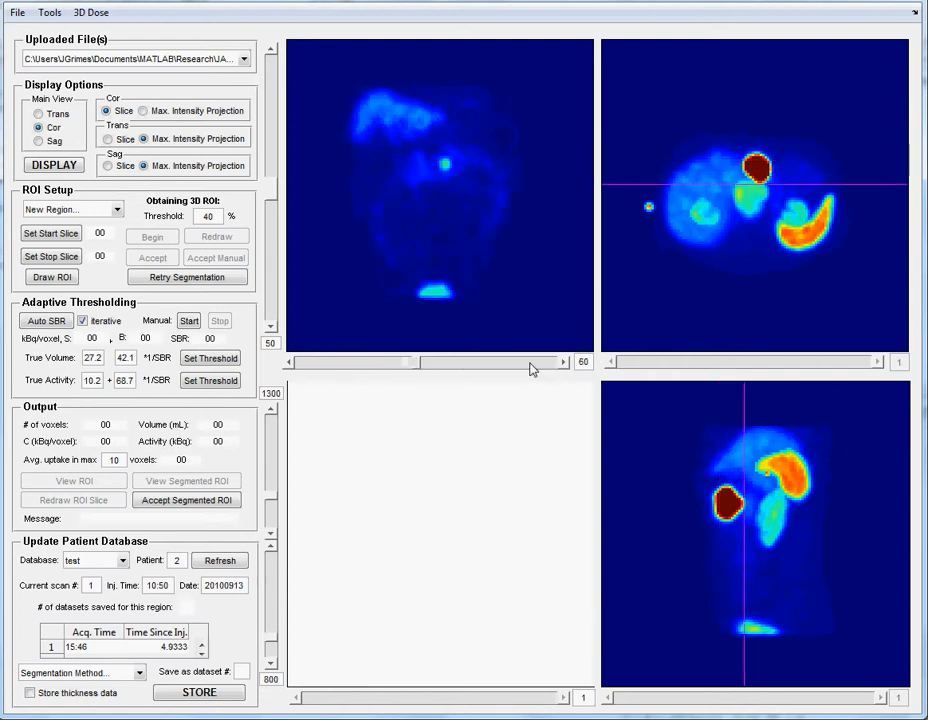
click(531, 364)
click(531, 364)
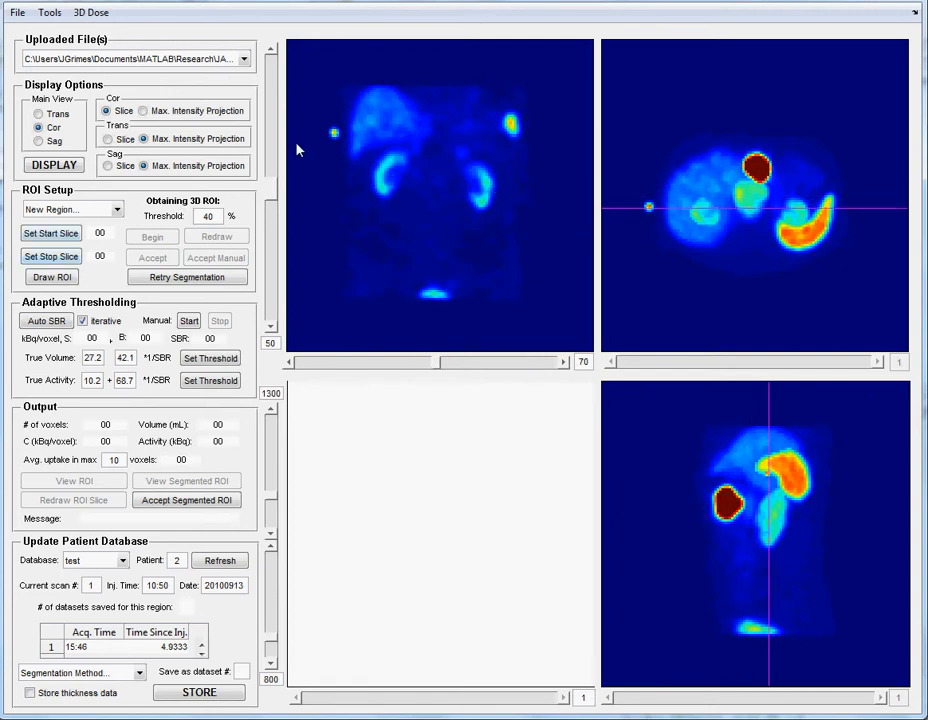
- Create a new region of interest with the predefined name LKidney
click(105, 212)
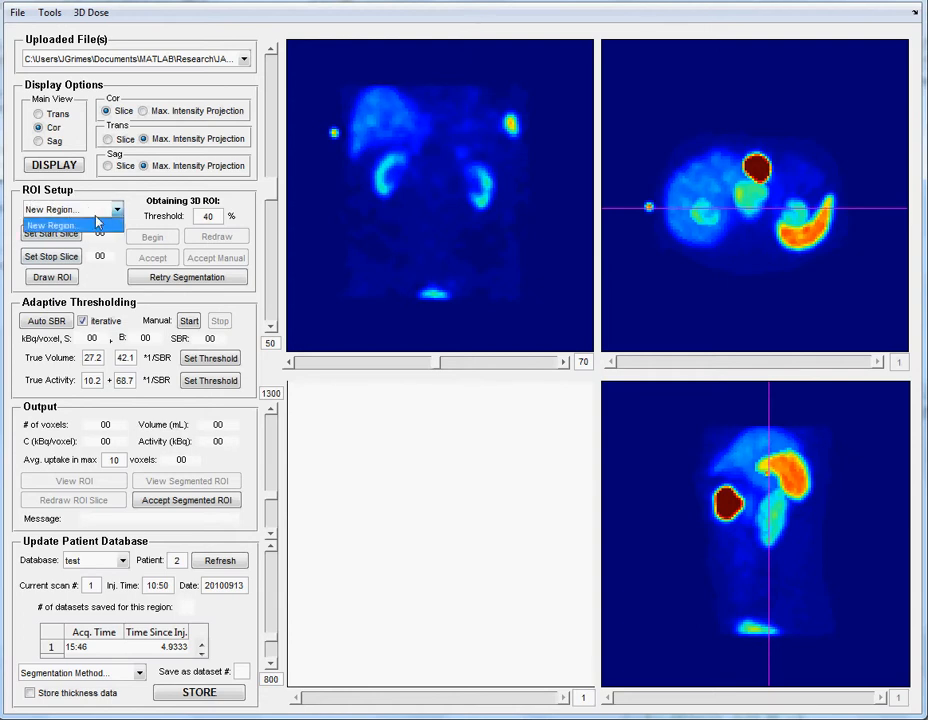
click(59, 227)
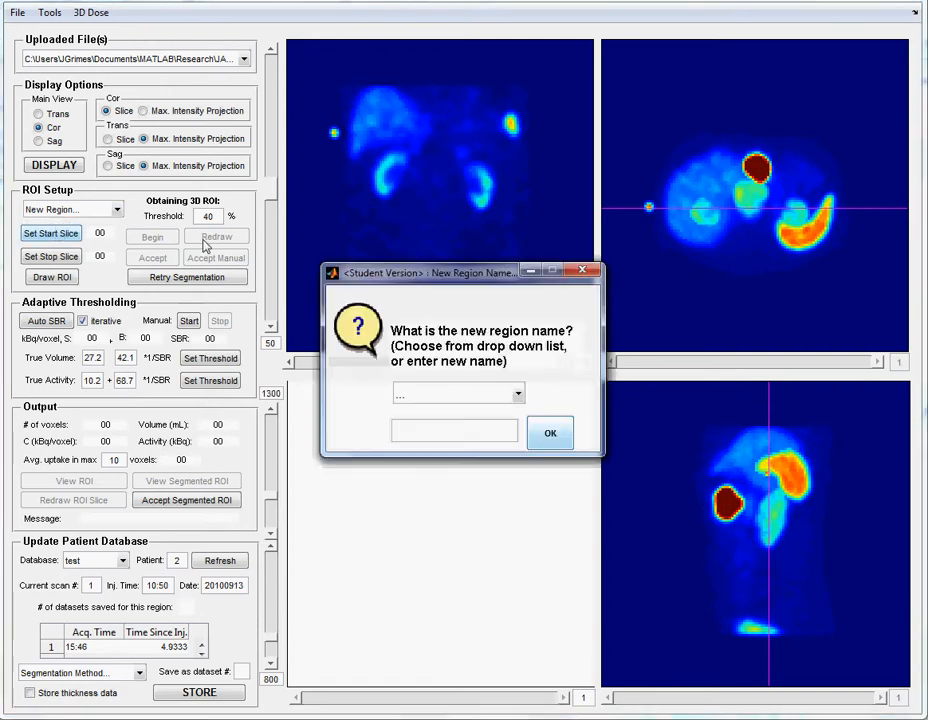
click(437, 399)
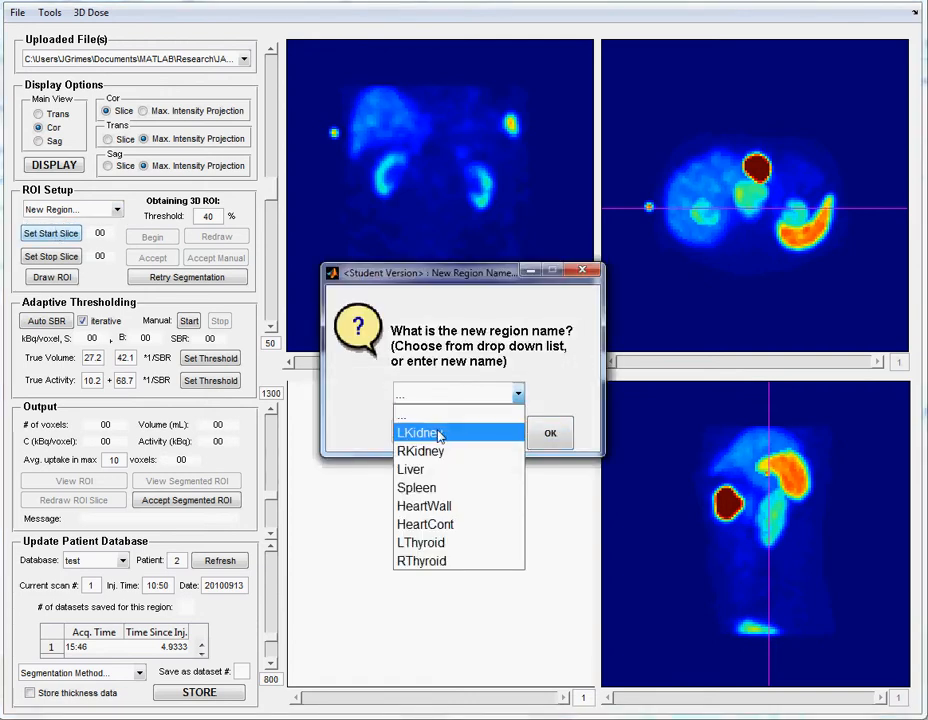
click(429, 435)
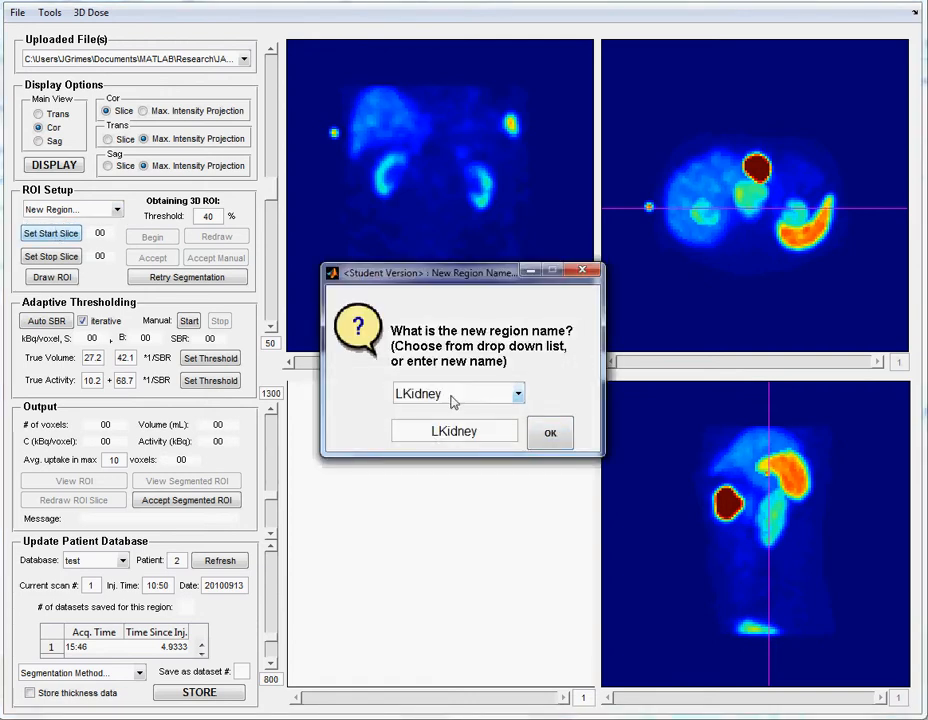
click(551, 434)
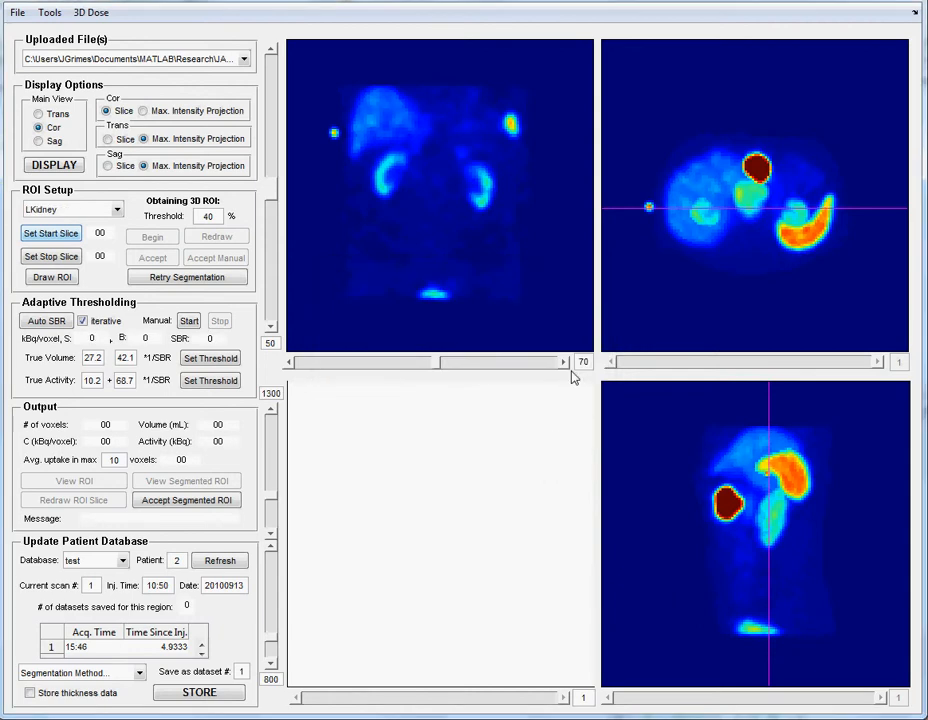
- Draw a freehand ROI loosely enclosing the left kidney on coronal slice 70
click(52, 277)
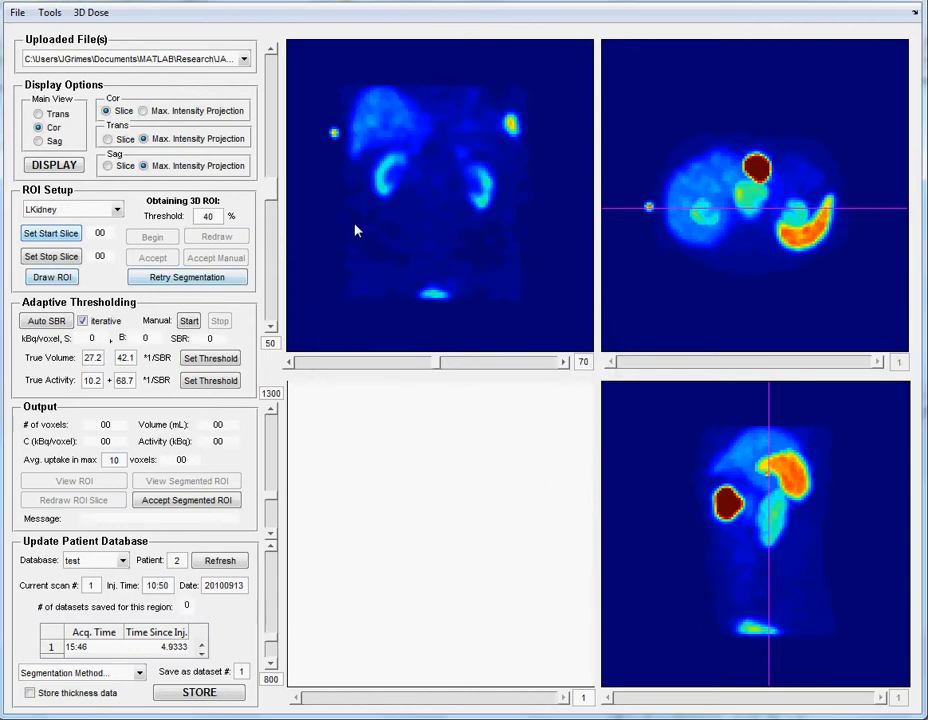
click(62, 279)
mouse_move(484, 152)
mouse_down()
mouse_move(458, 150)
mouse_move(446, 166)
mouse_move(460, 218)
mouse_move(497, 215)
mouse_move(505, 178)
mouse_move(483, 149)
mouse_up()
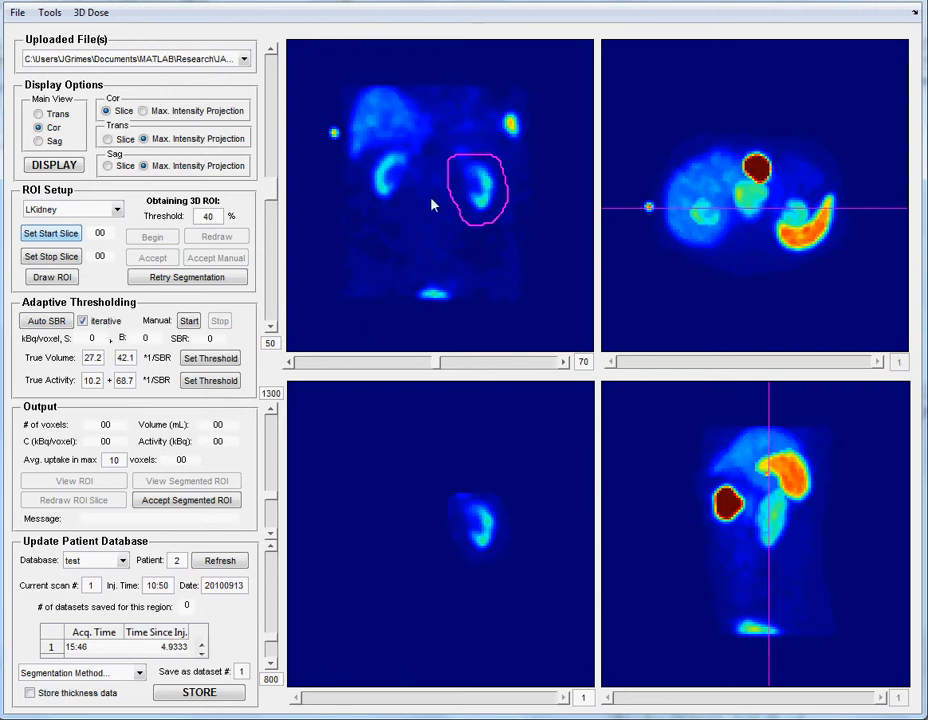
- Set the LKidney region's start slice to coronal slice 64, just in front of the kidney
click(291, 364)
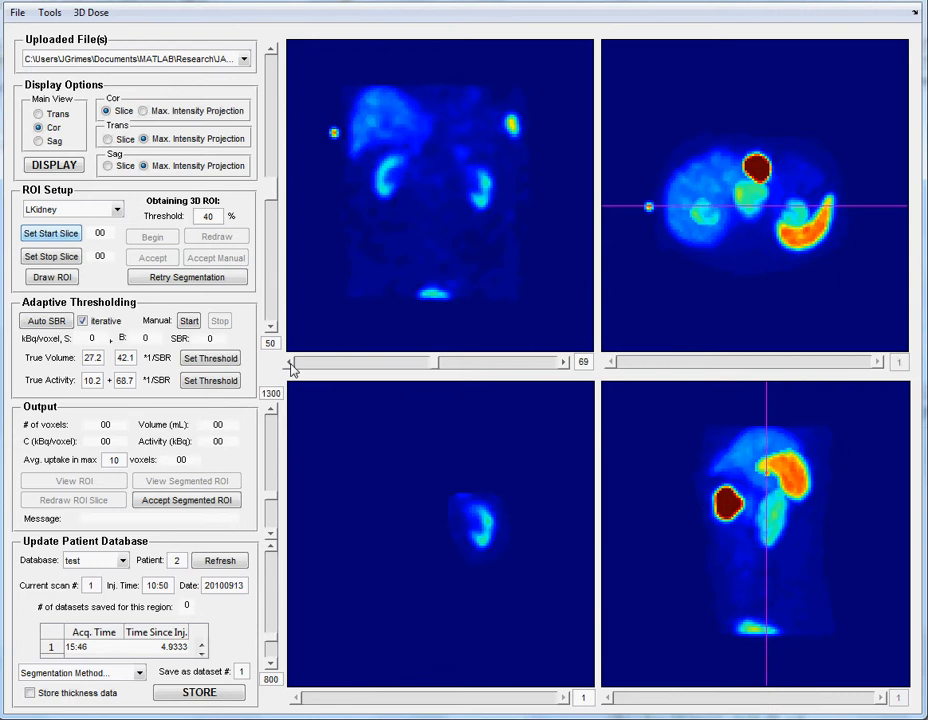
click(291, 364)
click(291, 364)
click(291, 364)
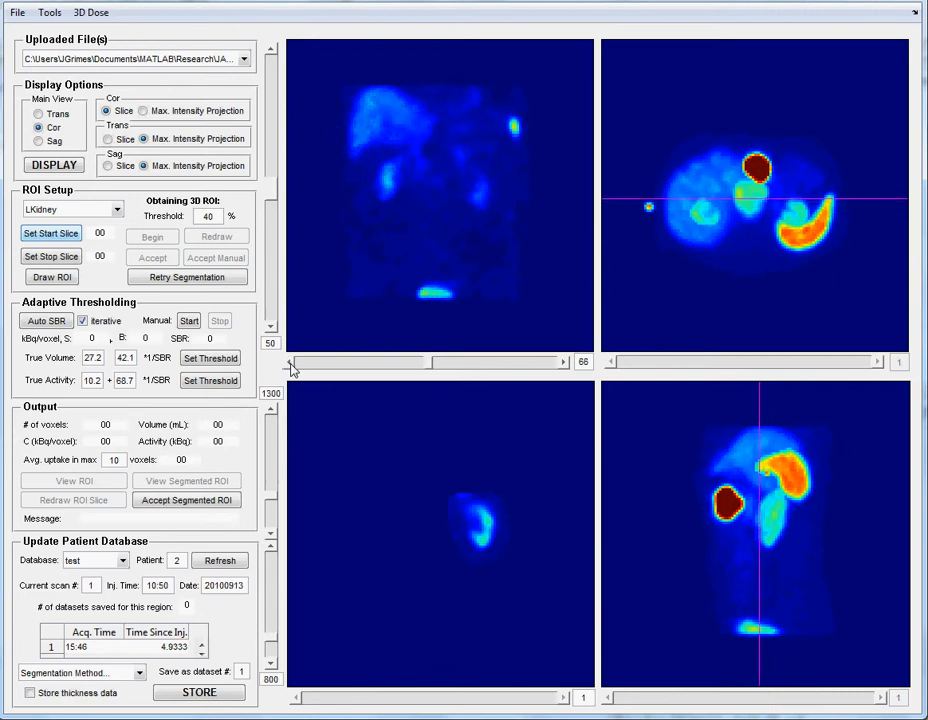
click(291, 364)
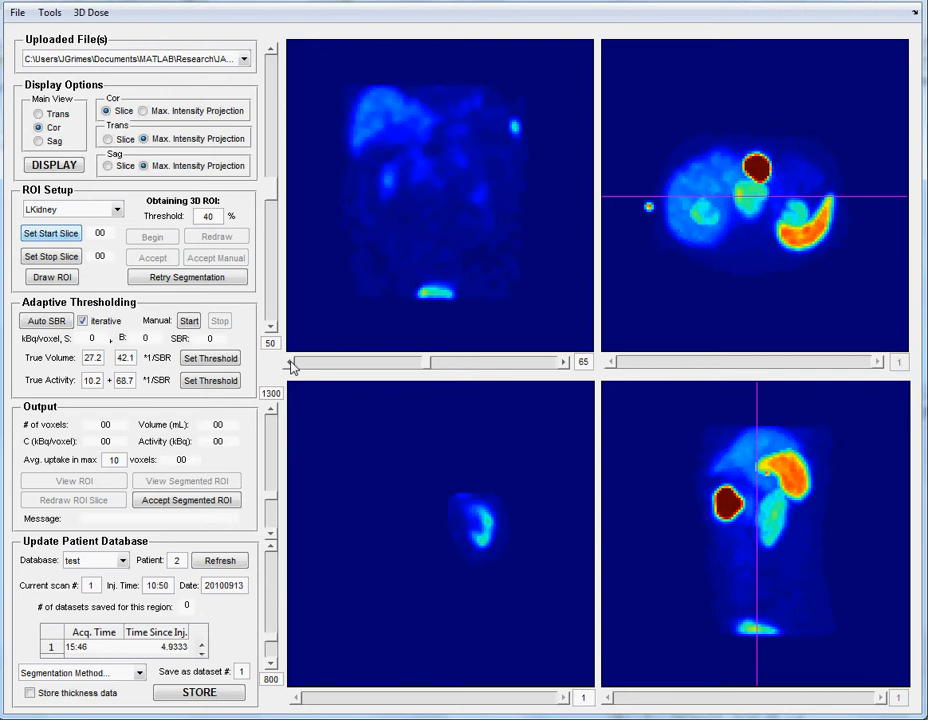
click(291, 364)
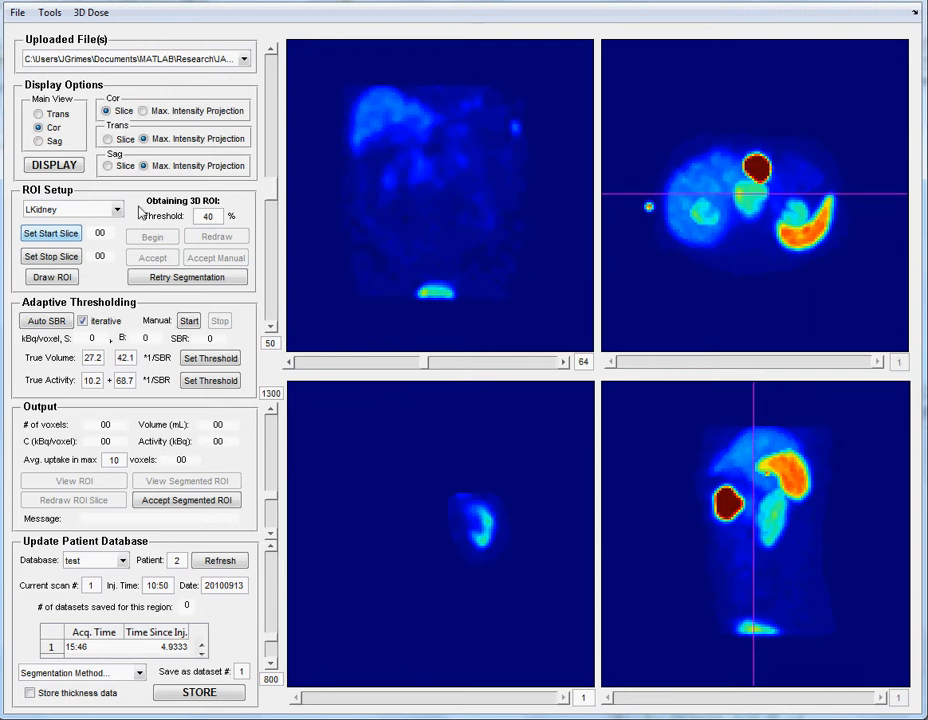
click(59, 236)
- Set the LKidney region's stop slice to coronal slice 81, just behind the kidney
click(537, 364)
click(537, 364)
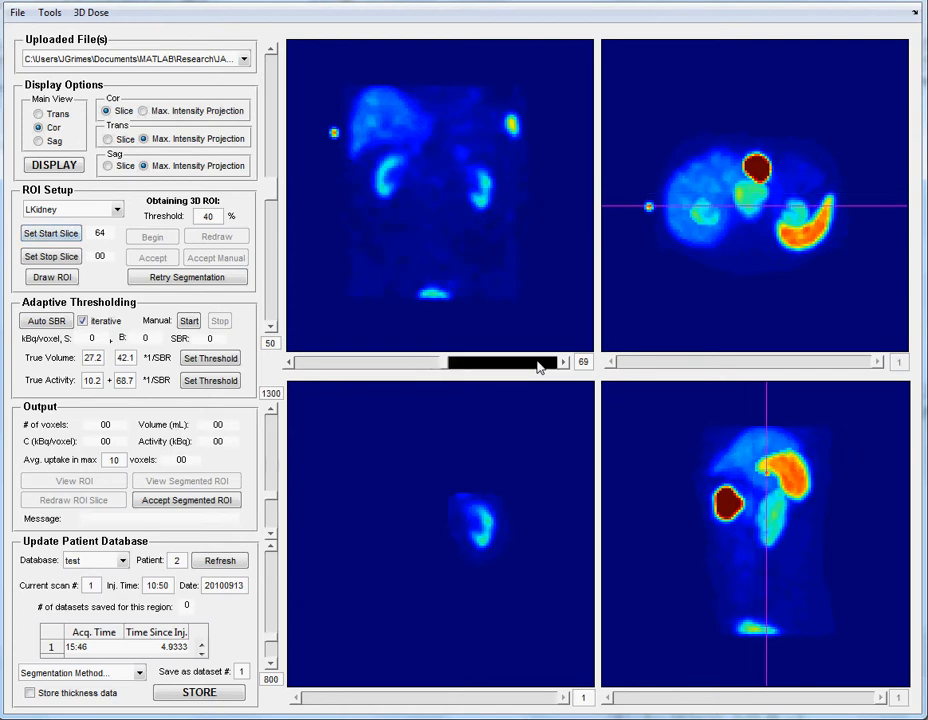
click(565, 364)
click(565, 364)
click(565, 364)
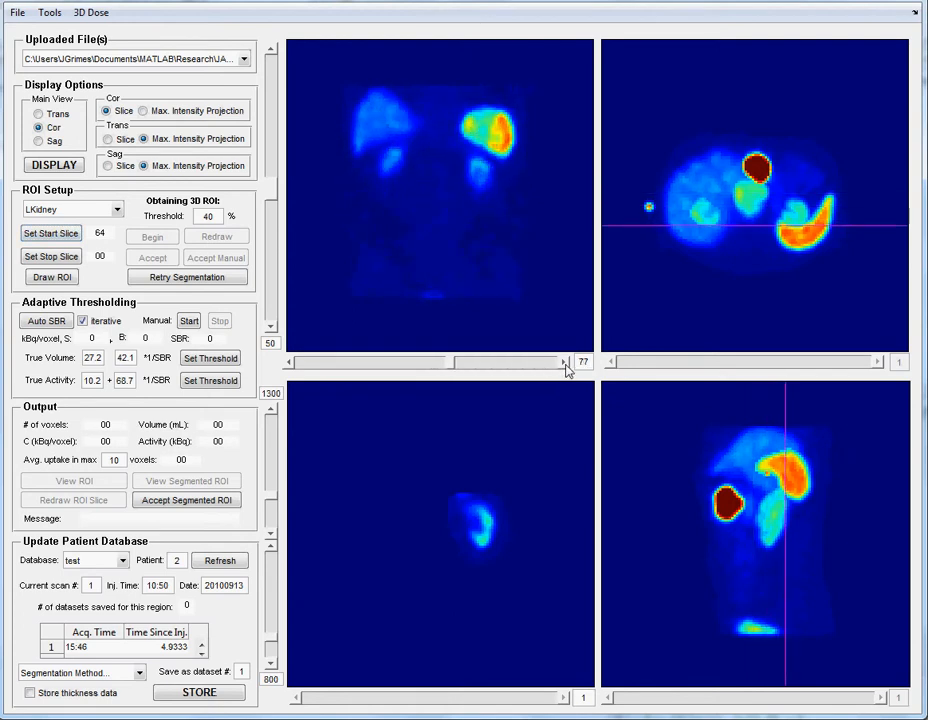
click(565, 364)
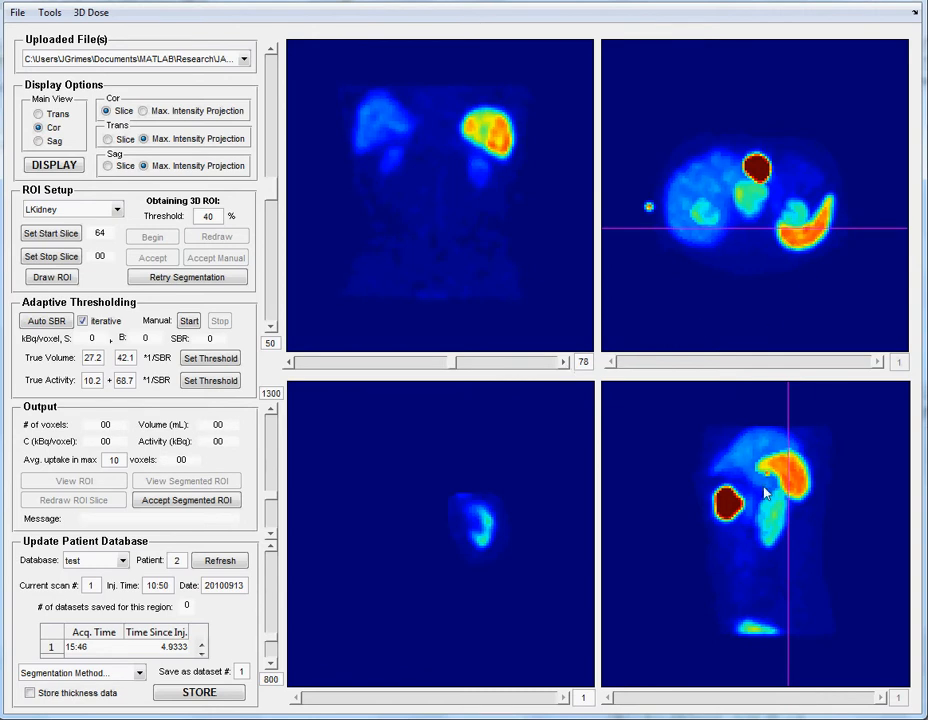
click(565, 363)
click(565, 363)
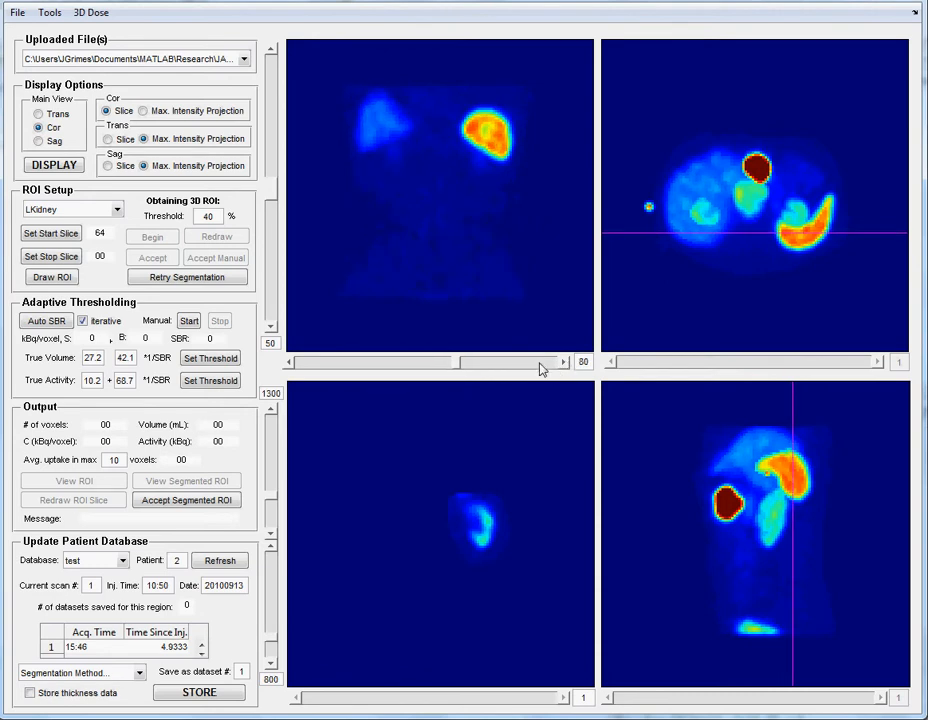
click(564, 363)
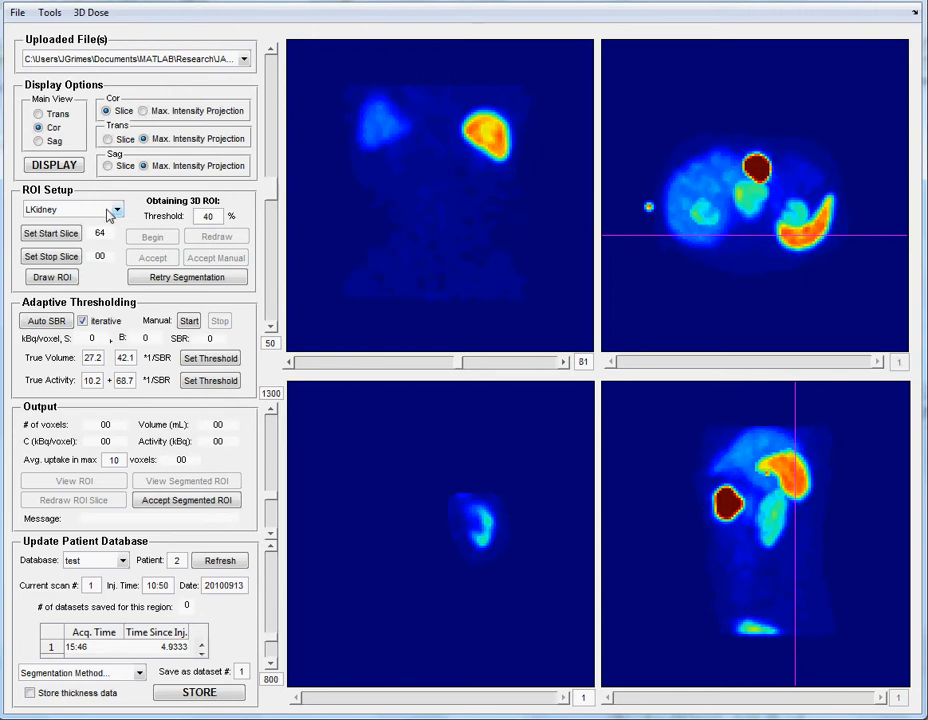
click(67, 257)
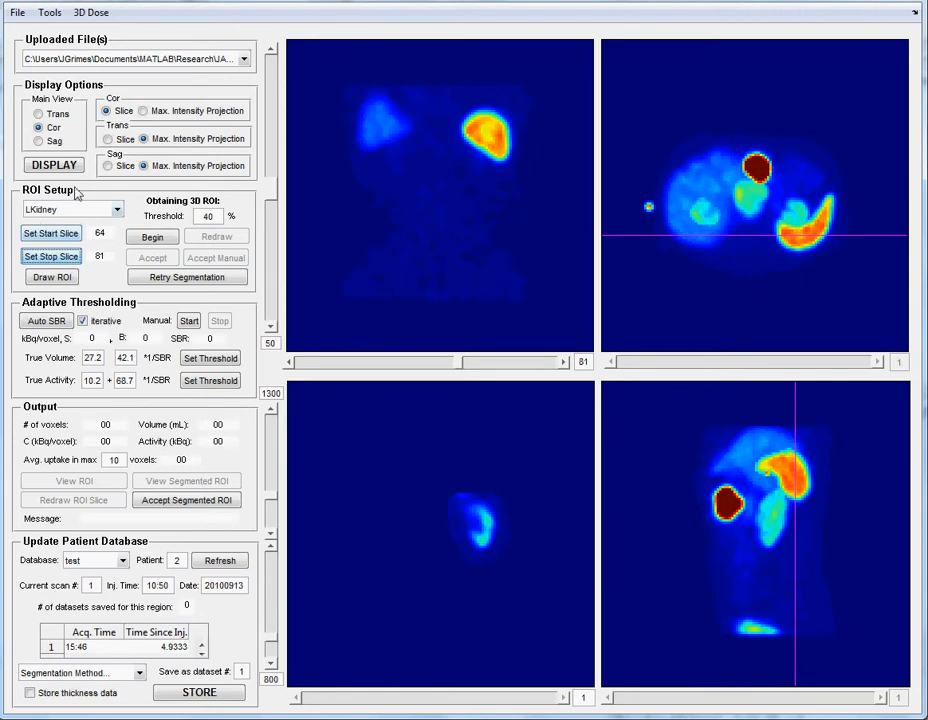
- Begin obtaining the 3D ROI at the 40% threshold and accept the existing contour on coronal slices 64 through 71
click(152, 240)
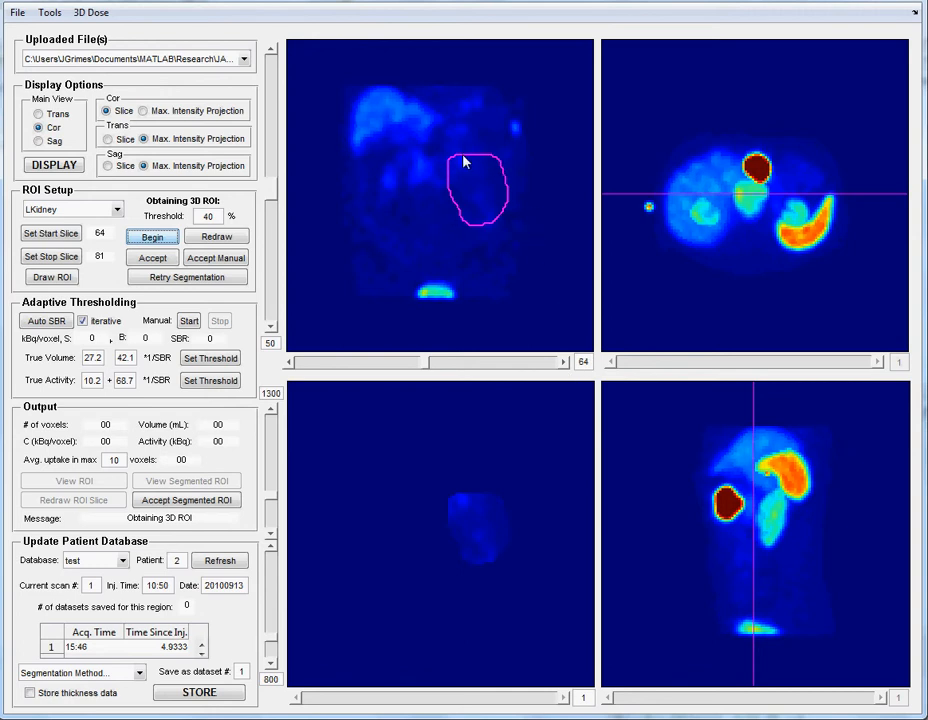
click(153, 259)
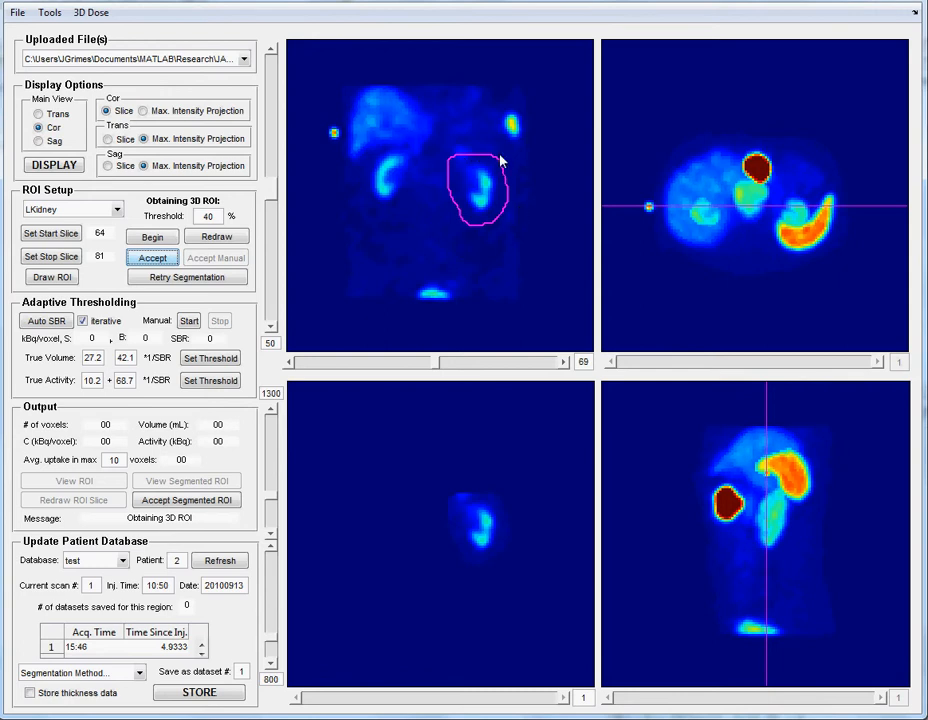
click(160, 259)
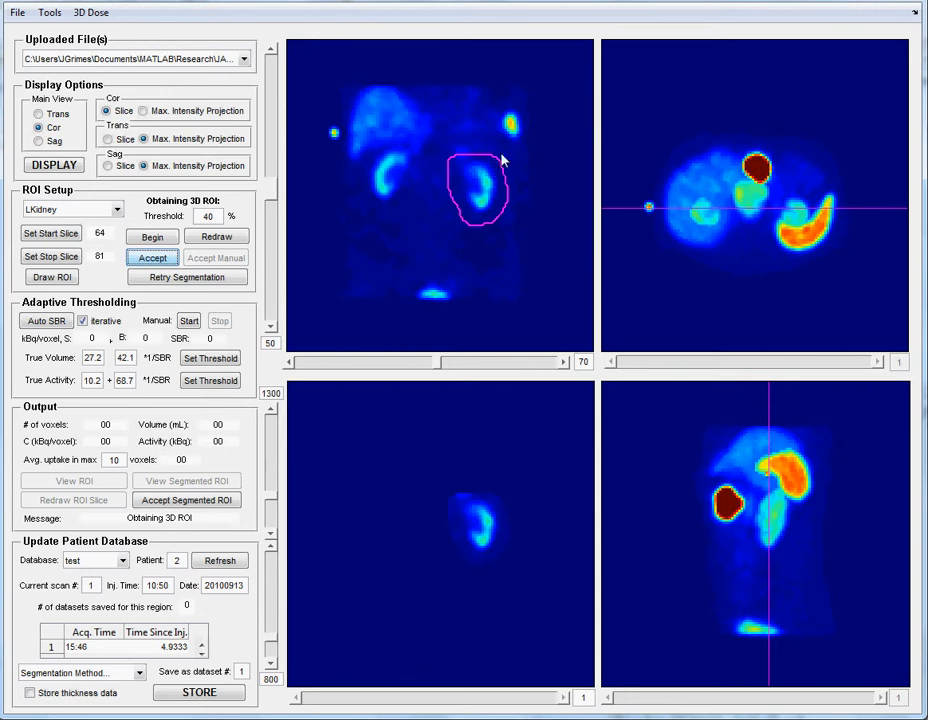
click(165, 262)
click(165, 262)
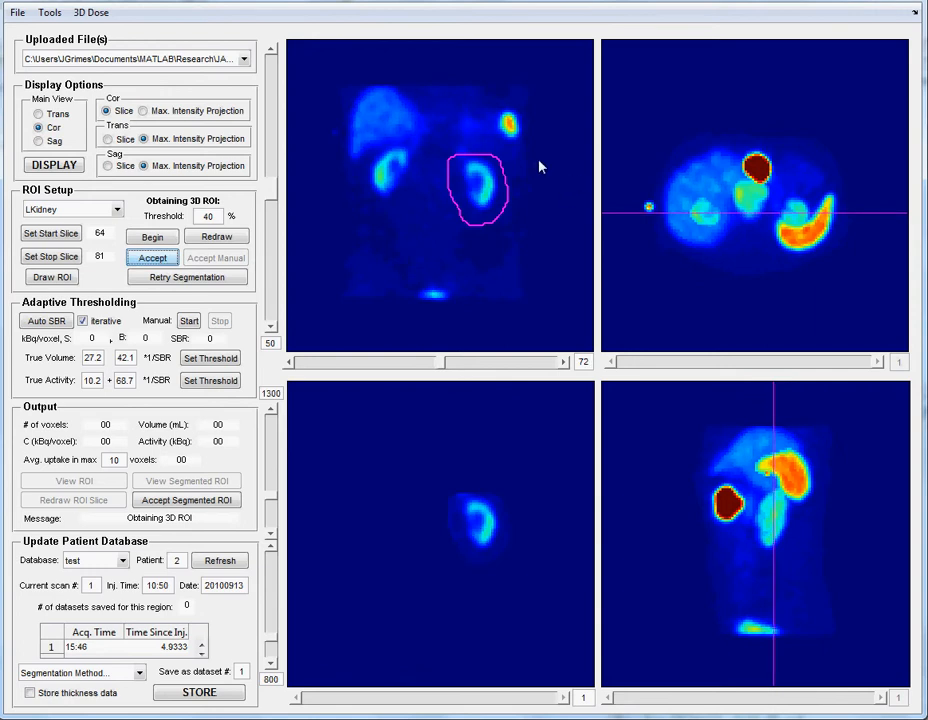
- Redraw the contour loosely around the left kidney on coronal slice 72 and accept it through slice 77
click(236, 238)
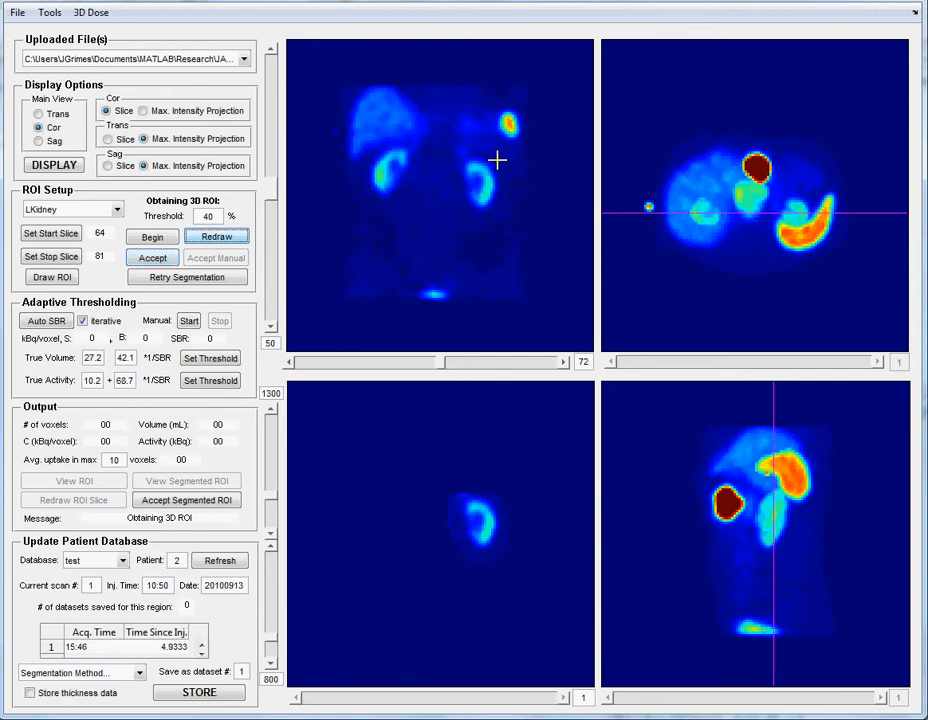
mouse_move(497, 157)
mouse_down()
mouse_move(461, 148)
mouse_move(452, 182)
mouse_move(460, 207)
mouse_move(492, 224)
mouse_move(510, 207)
mouse_move(510, 170)
mouse_move(495, 156)
mouse_up()
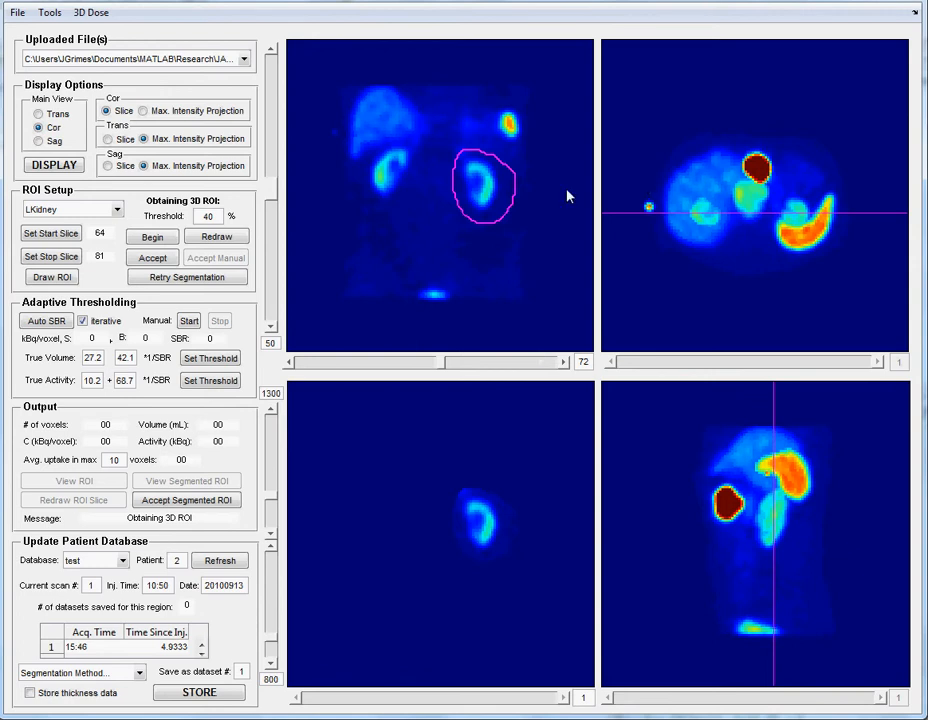
click(151, 259)
click(151, 262)
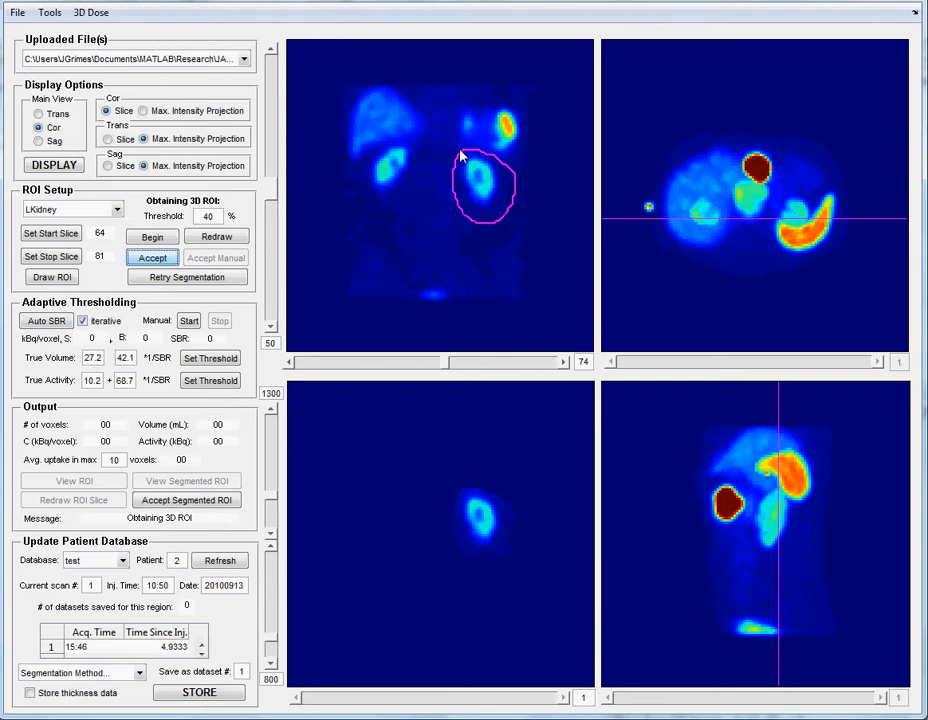
click(149, 259)
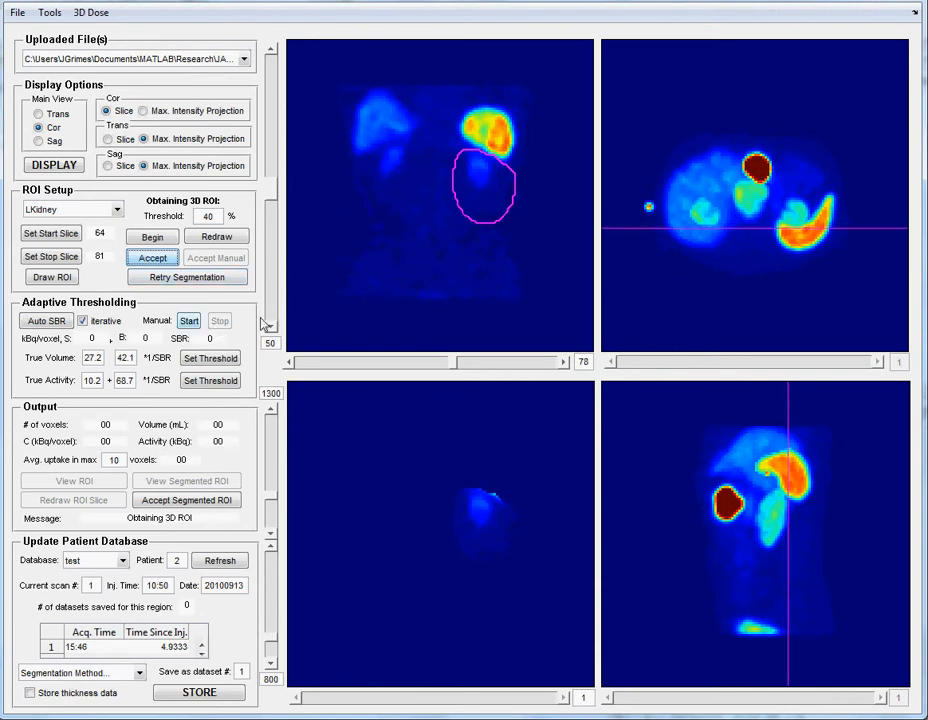
- Redraw a smaller contour on coronal slice 78 that excludes the bright organ above the kidney, and accept it through slice 81
click(226, 241)
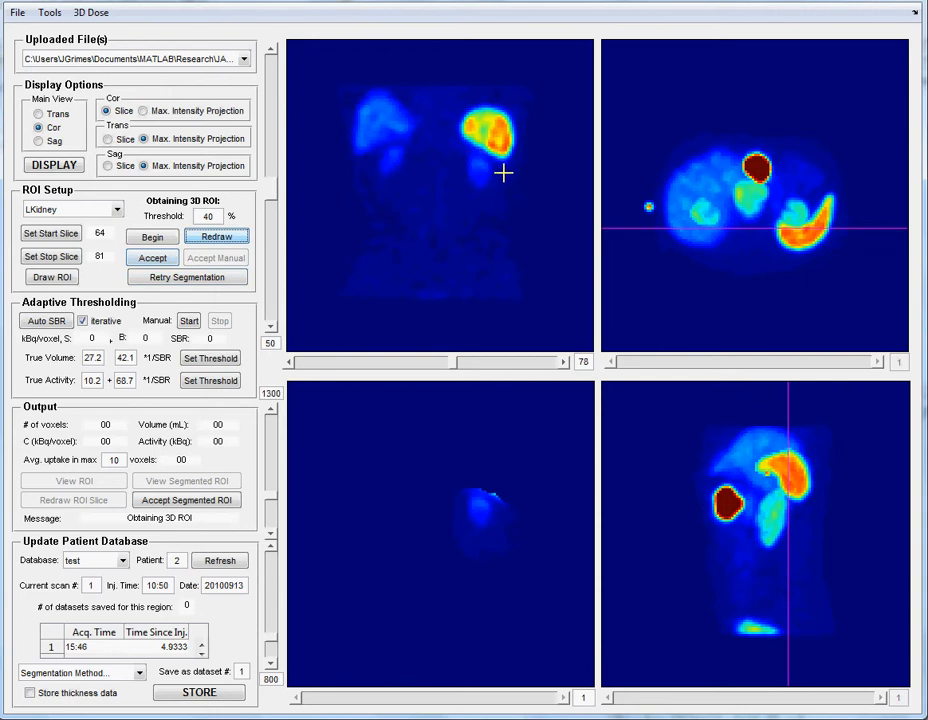
mouse_move(494, 163)
mouse_down()
mouse_move(495, 150)
mouse_move(456, 162)
mouse_move(464, 197)
mouse_move(487, 201)
mouse_move(502, 178)
mouse_up()
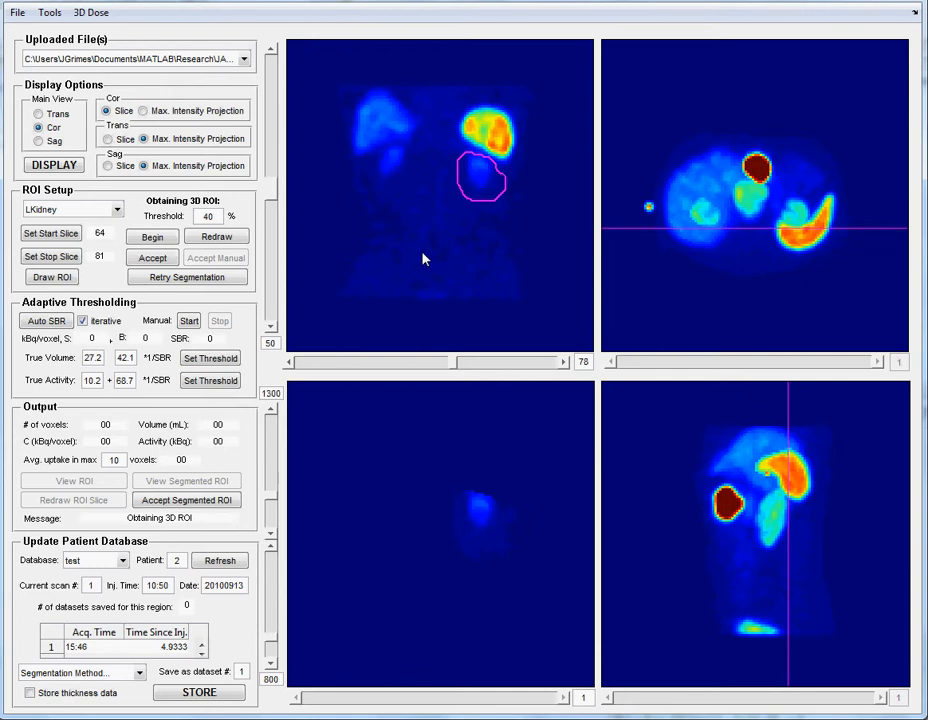
click(165, 260)
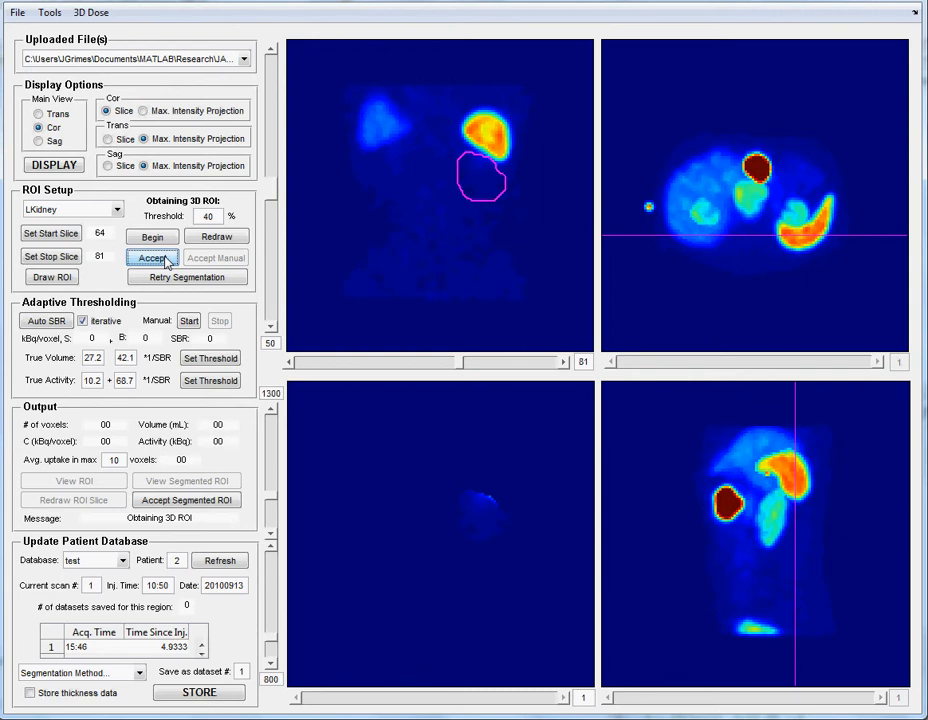
click(167, 260)
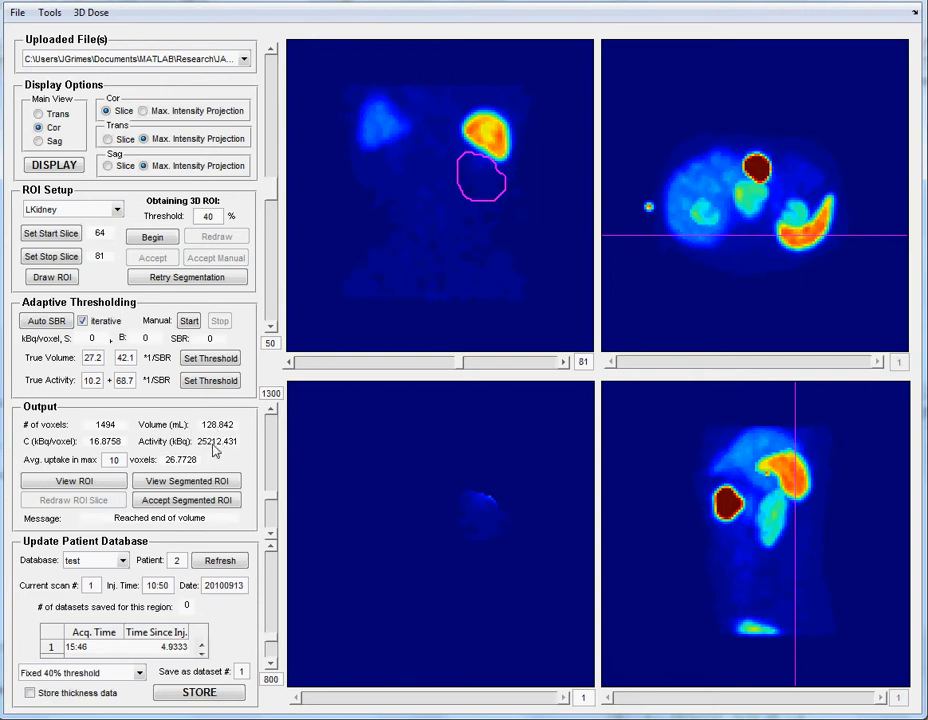
- Examine the 40% threshold segmented ROI slice by slice on the SPECT image up to coronal slice 74
click(188, 481)
click(564, 698)
click(564, 698)
click(564, 698)
click(564, 698)
click(564, 698)
click(564, 698)
click(564, 698)
click(564, 698)
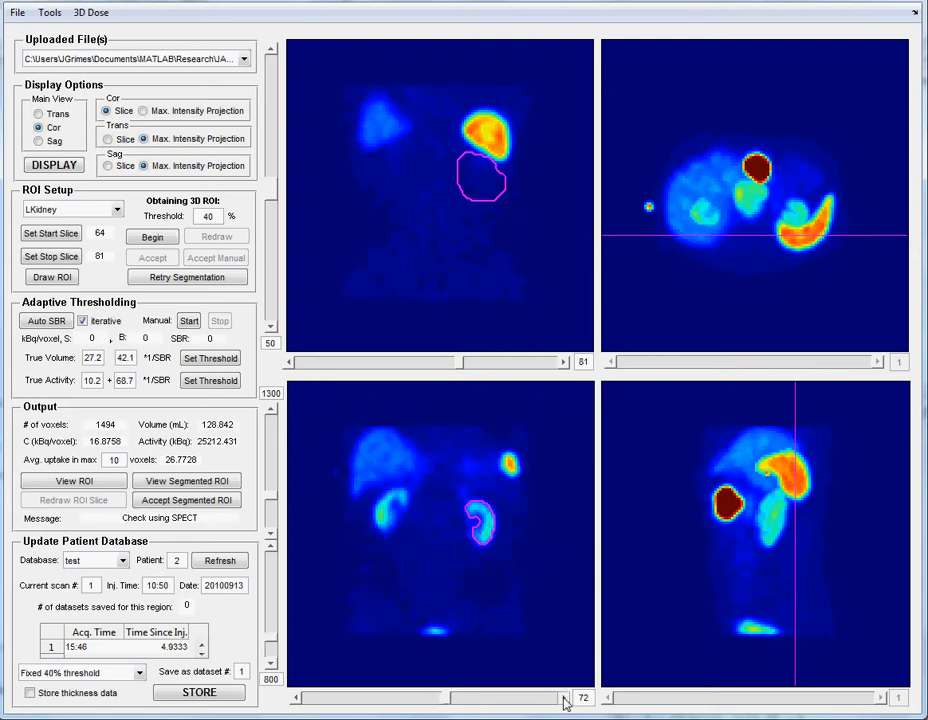
click(564, 698)
click(564, 698)
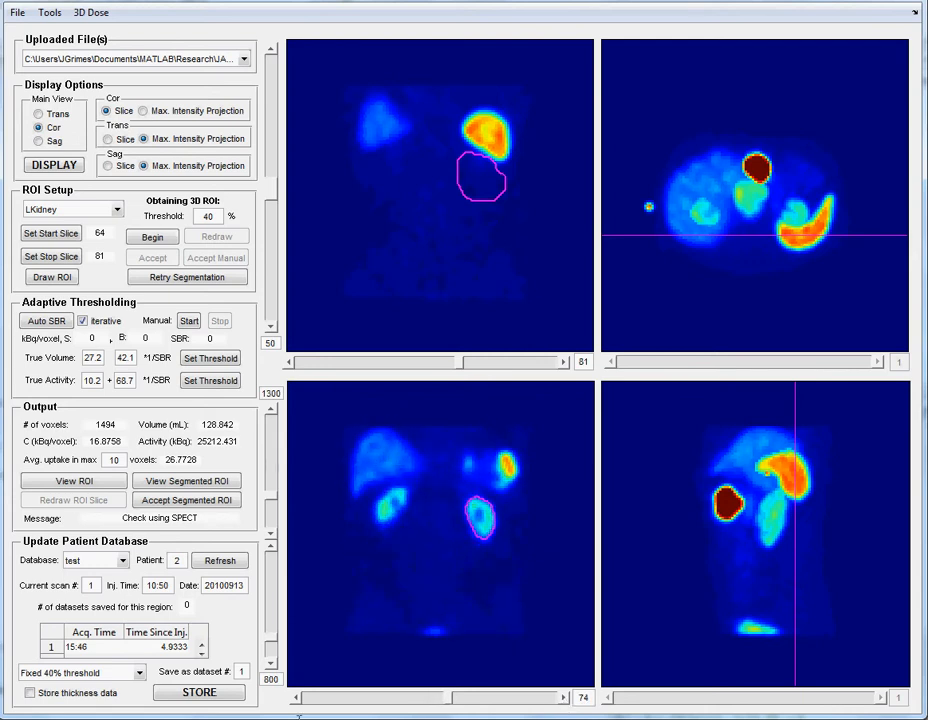
click(293, 698)
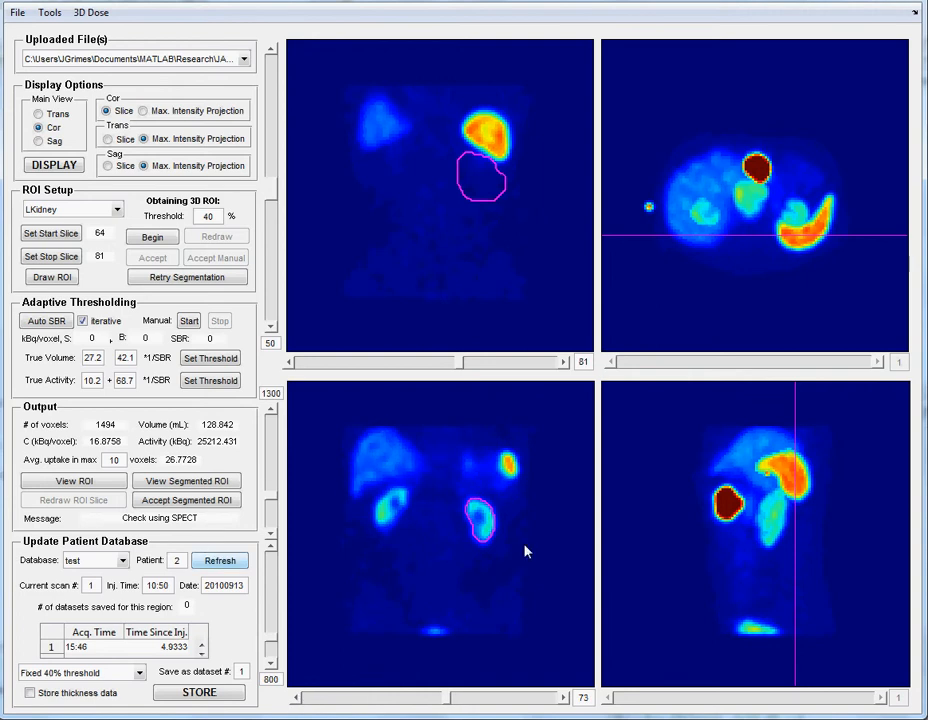
- Redraw the unsegmented ROI contour around the left kidney on coronal slice 71 and rerun the segmentation
click(83, 482)
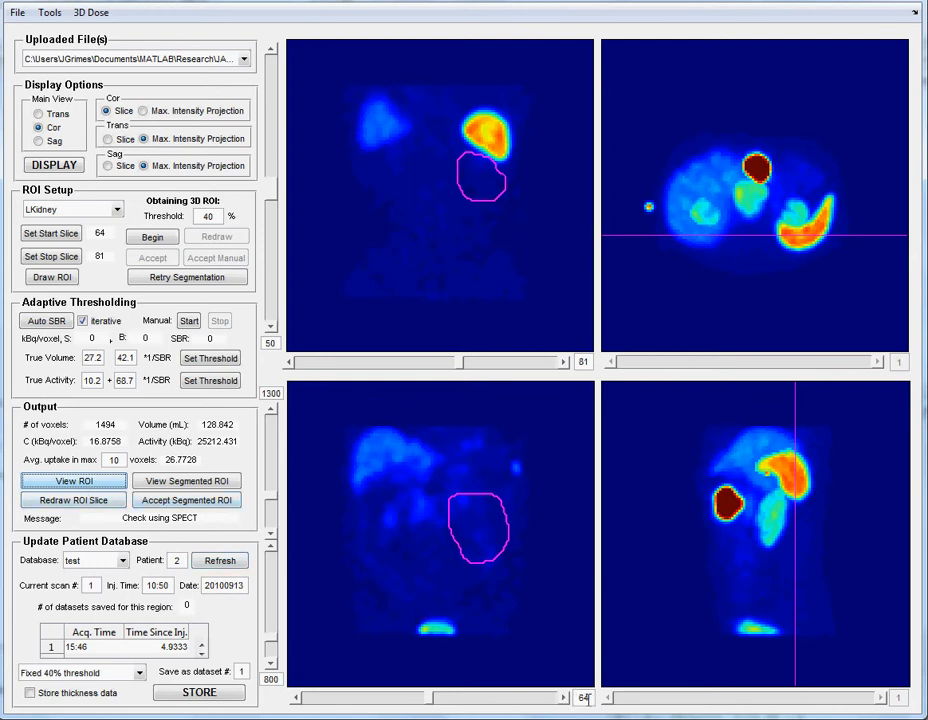
click(567, 699)
click(567, 699)
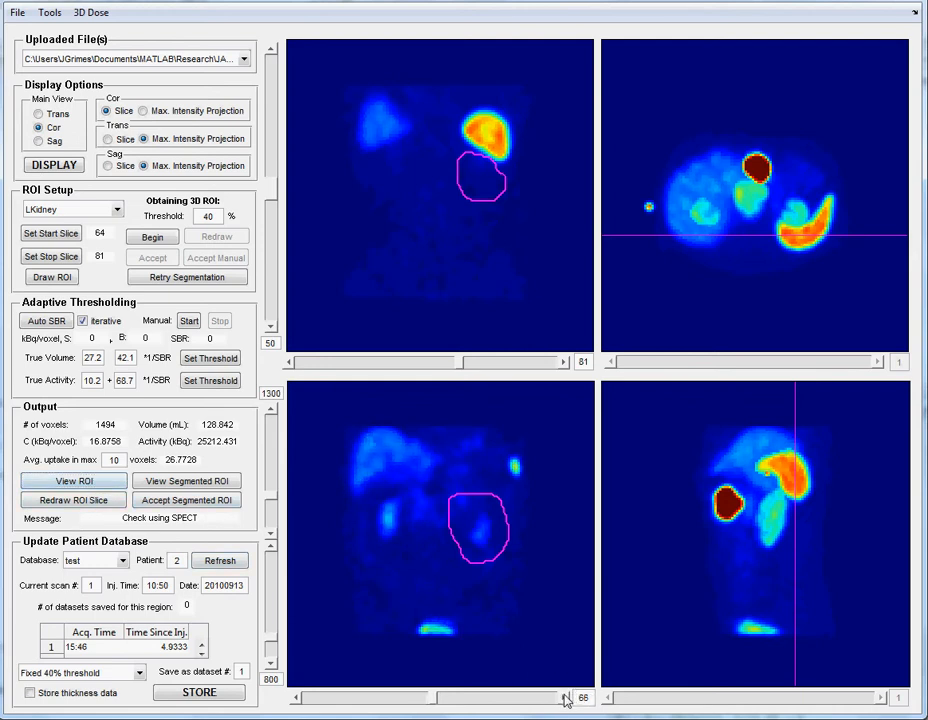
click(567, 699)
click(567, 699)
click(567, 699)
click(567, 699)
click(567, 699)
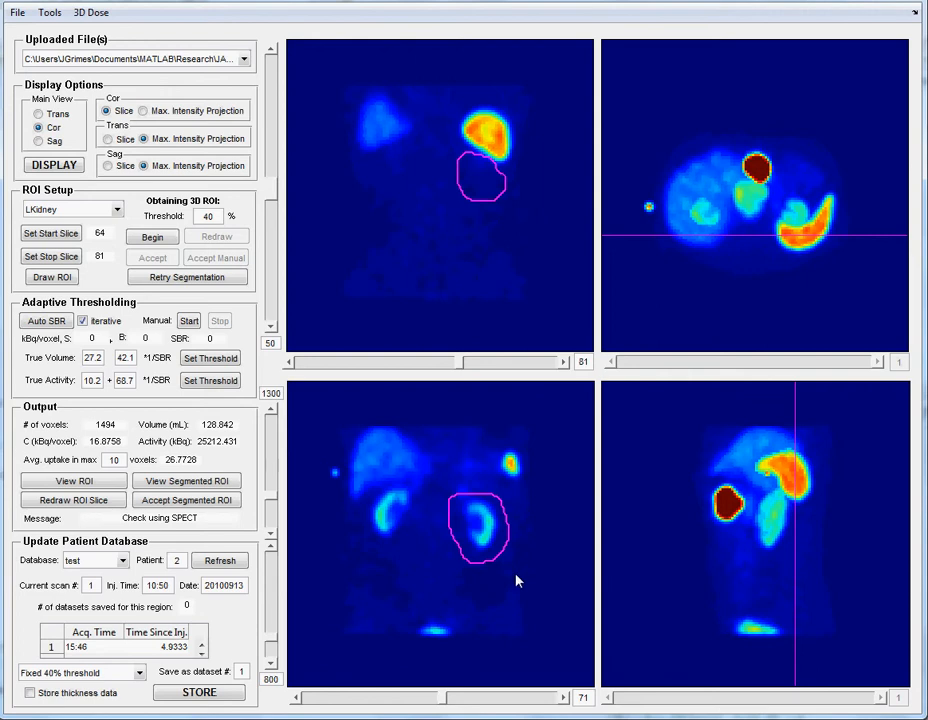
click(72, 500)
click(76, 502)
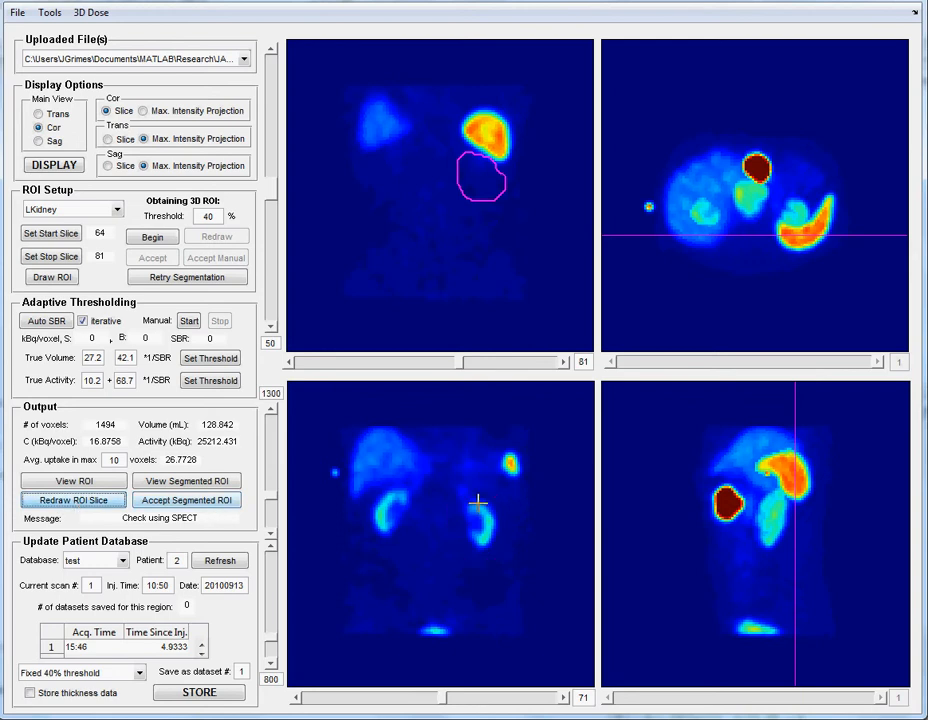
mouse_move(498, 499)
mouse_down()
mouse_move(478, 489)
mouse_move(446, 493)
mouse_move(451, 539)
mouse_move(469, 560)
mouse_move(505, 548)
mouse_move(501, 499)
mouse_up()
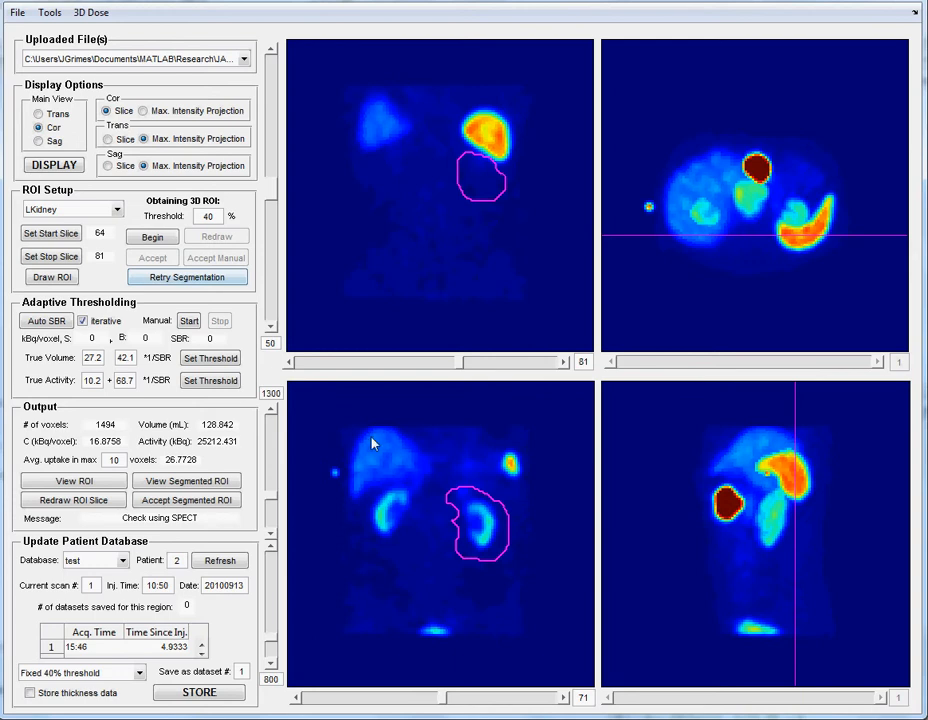
click(190, 278)
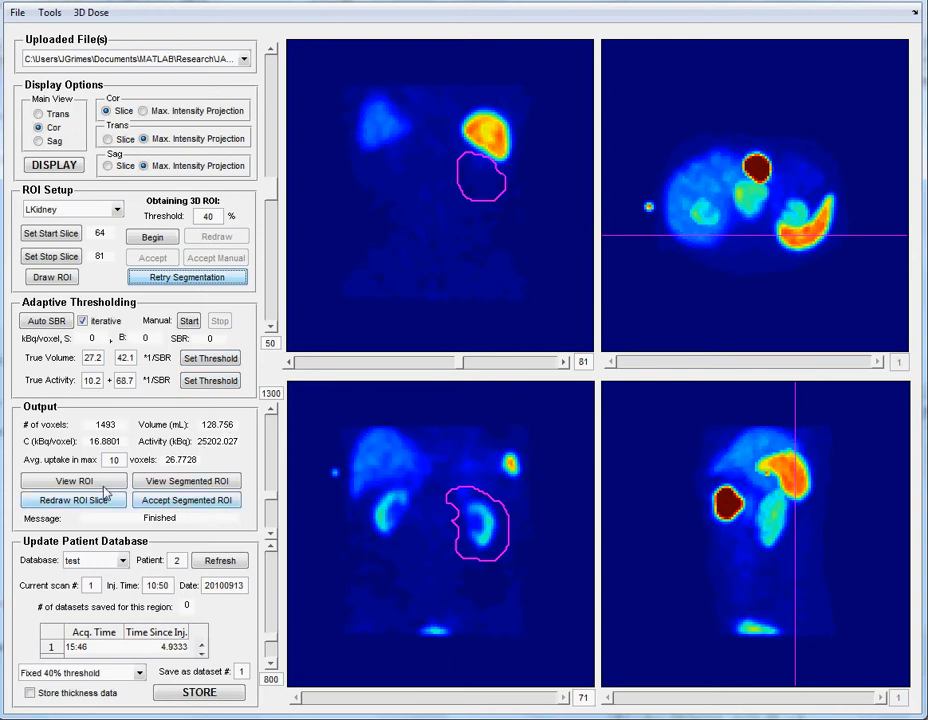
- Examine the hand-drawn ROI contours from coronal slice 64 to 73, including the redrawn slice 71
click(66, 490)
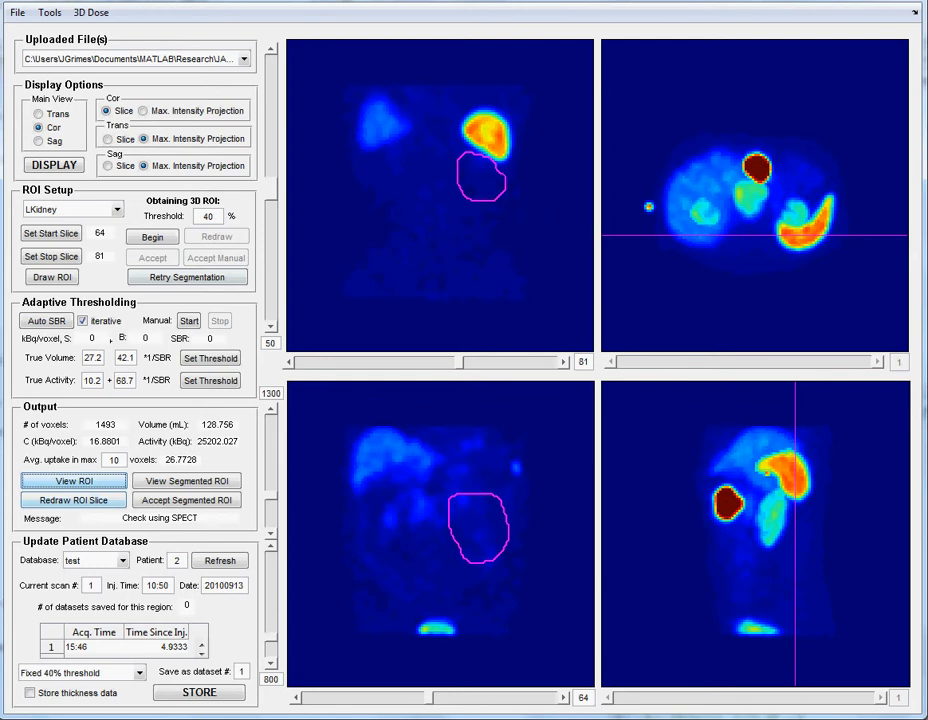
click(563, 699)
click(563, 699)
click(563, 699)
click(563, 699)
click(563, 699)
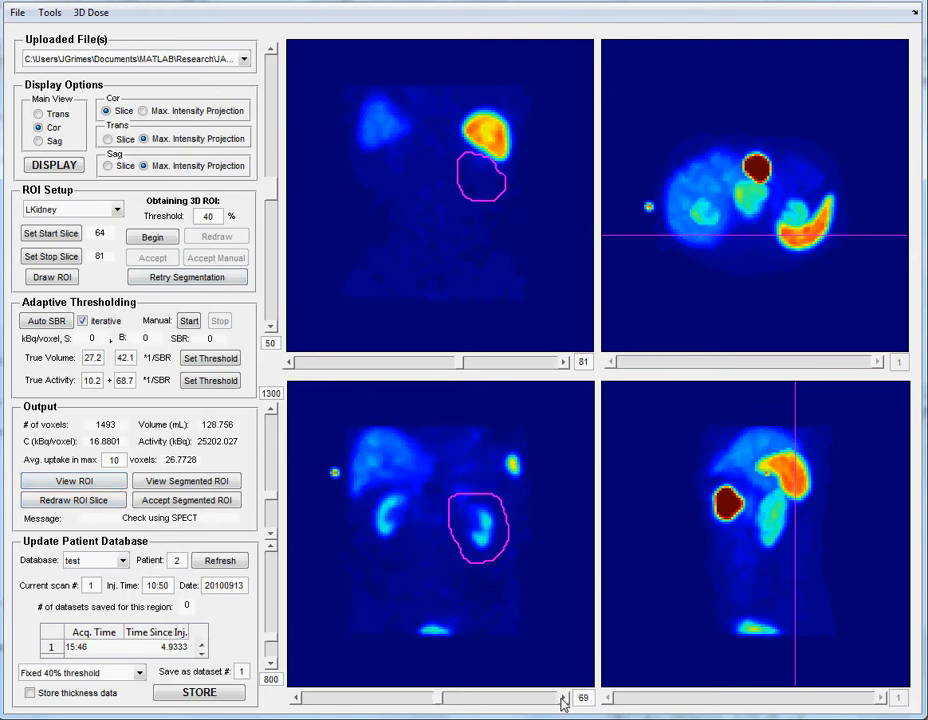
click(563, 699)
click(563, 699)
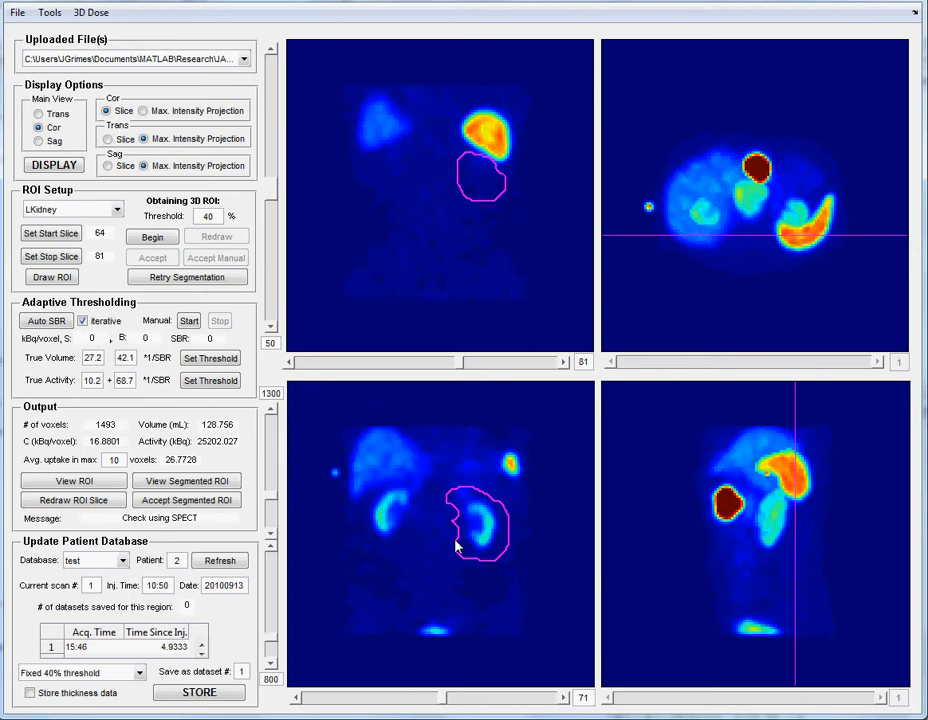
click(563, 698)
click(563, 698)
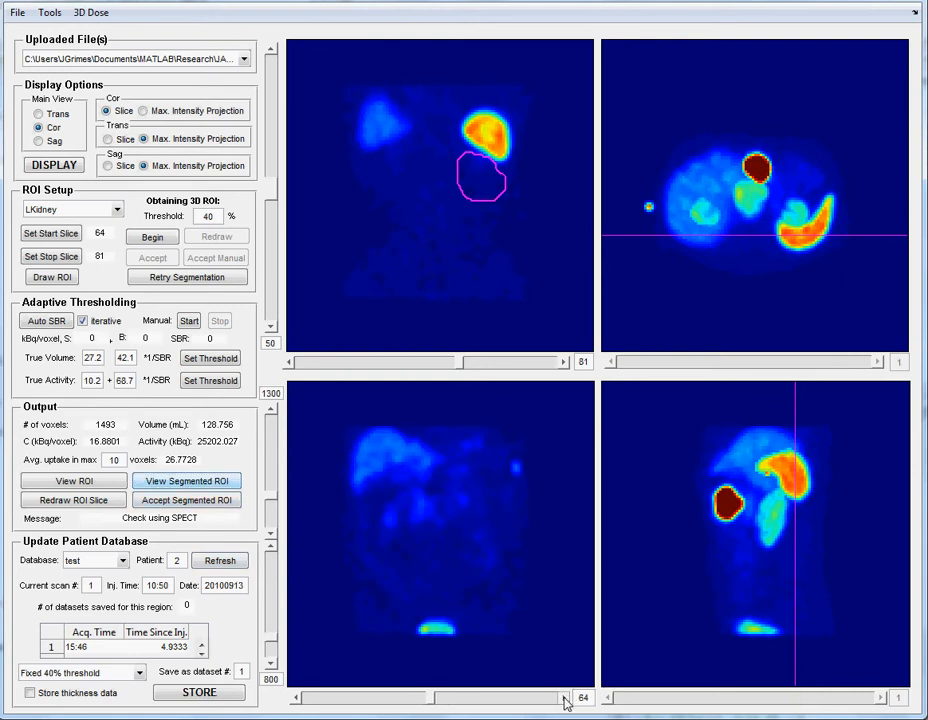
- Review the updated segmented ROI through coronal slice 73 and accept the segmented ROI
click(565, 699)
click(565, 699)
click(565, 699)
click(565, 699)
click(565, 699)
click(565, 699)
click(565, 699)
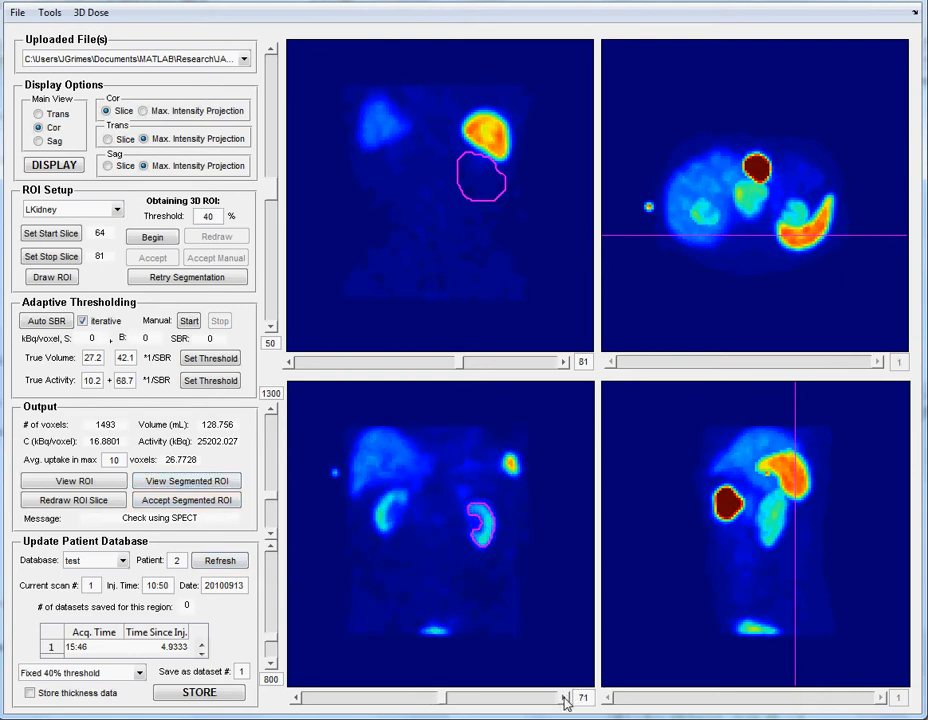
click(565, 699)
click(565, 699)
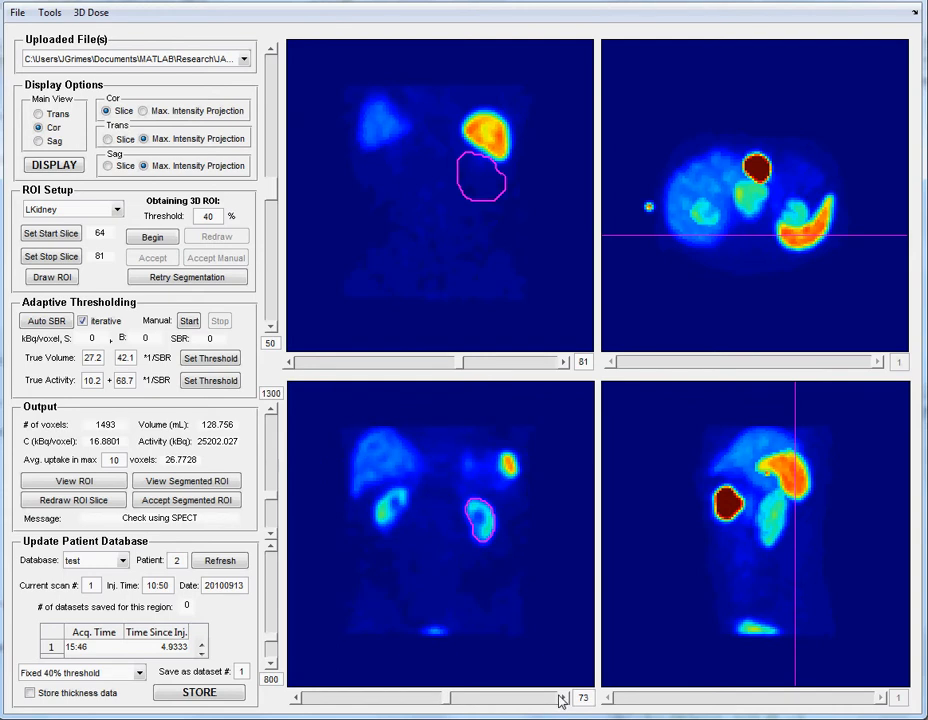
click(182, 500)
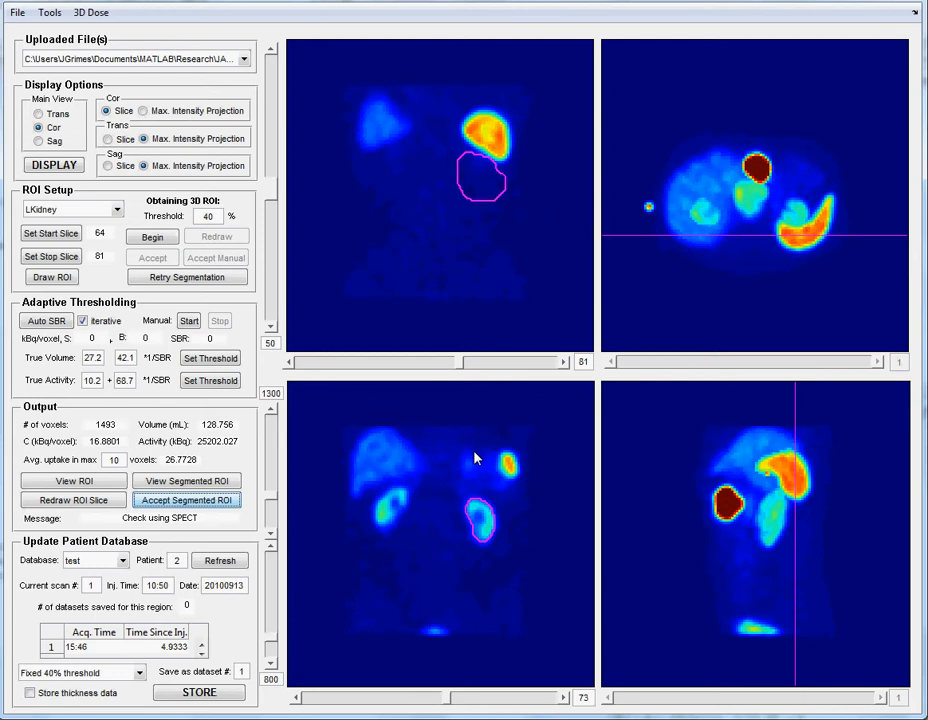
- Bring the main coronal view to slice 67, near the front of the left kidney
click(335, 364)
click(335, 367)
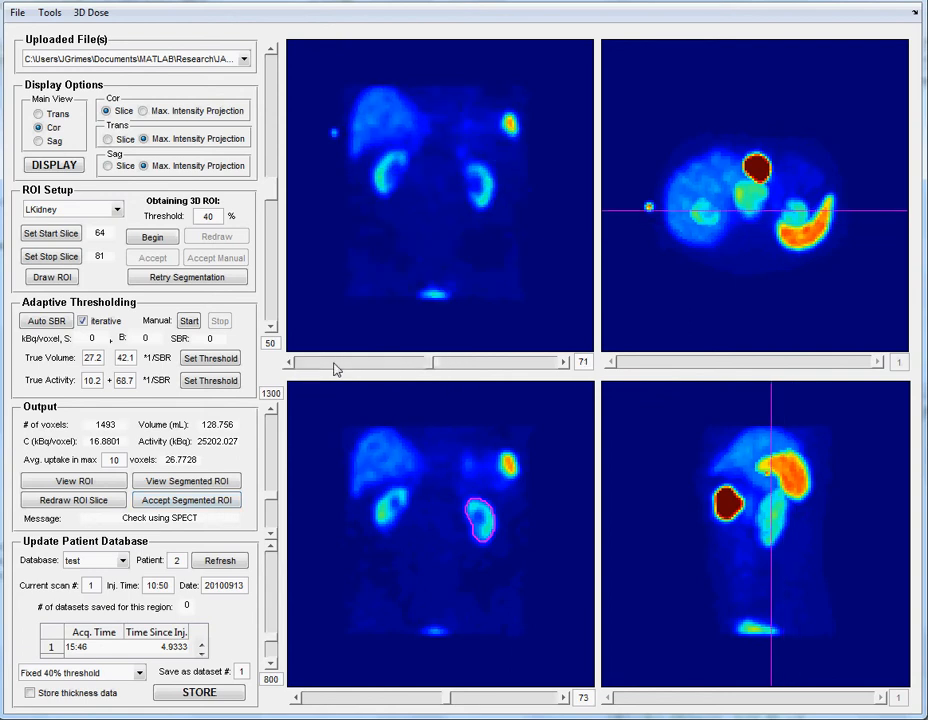
click(335, 367)
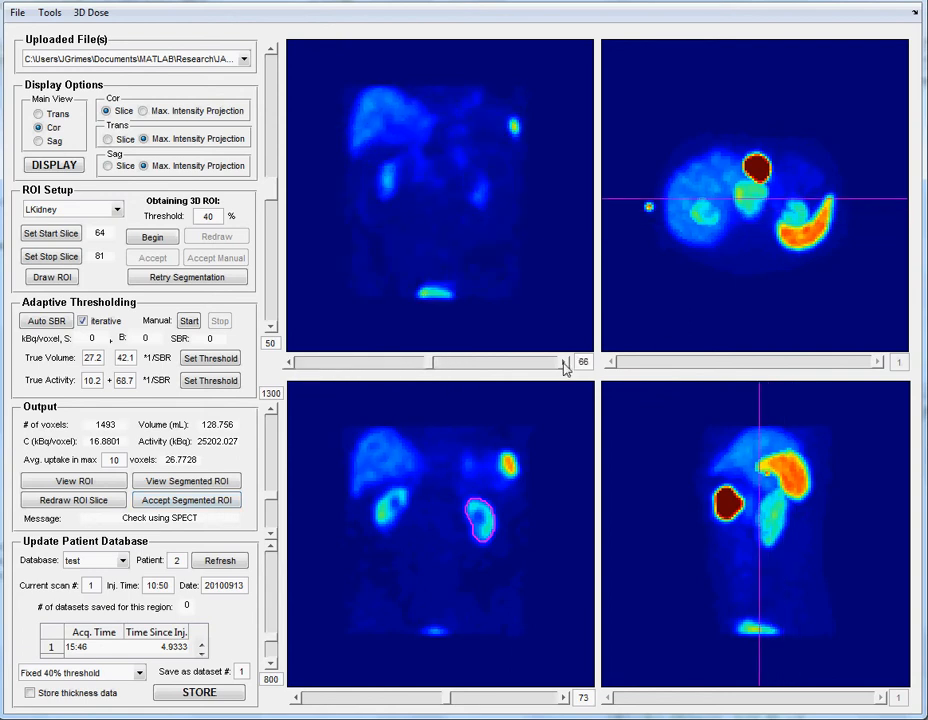
click(564, 364)
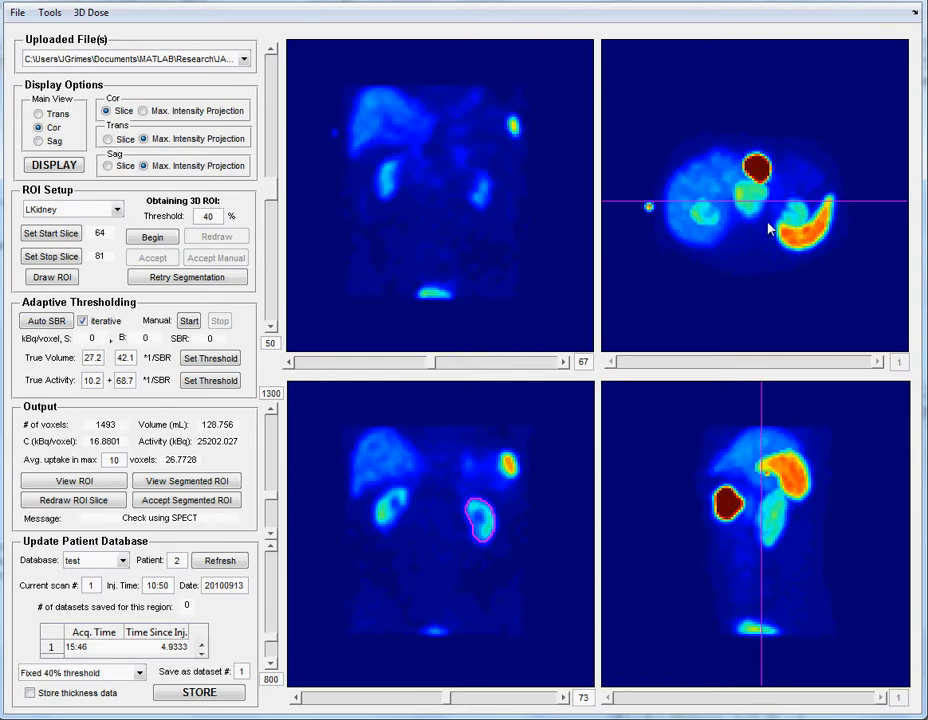
- Change the transaxial view to slice display and bring up transaxial slice 61 through the kidneys
click(108, 140)
click(58, 170)
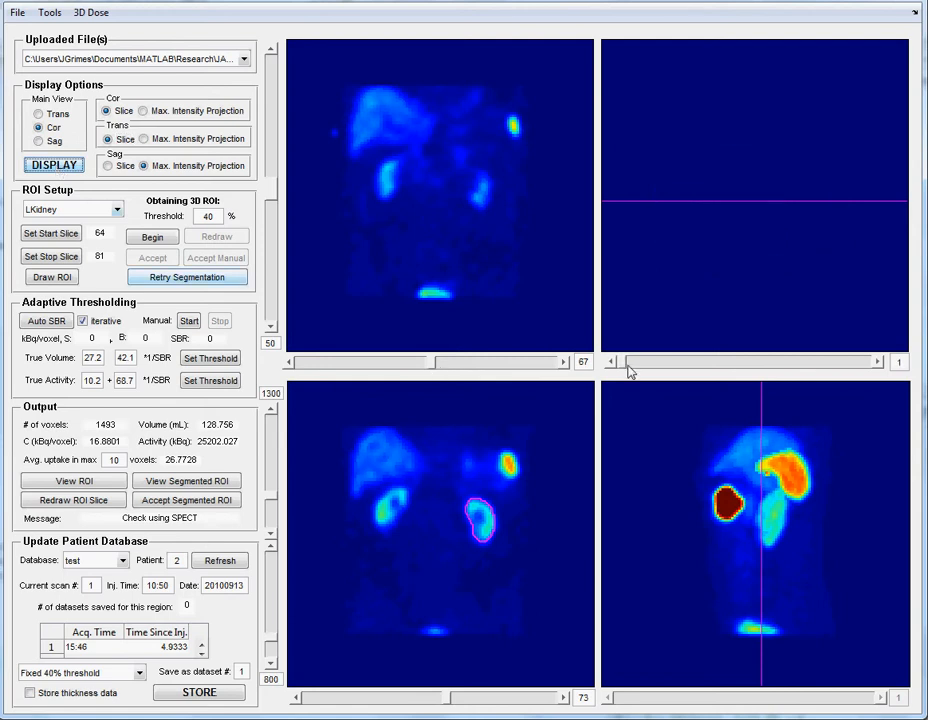
drag(627, 366, 735, 366)
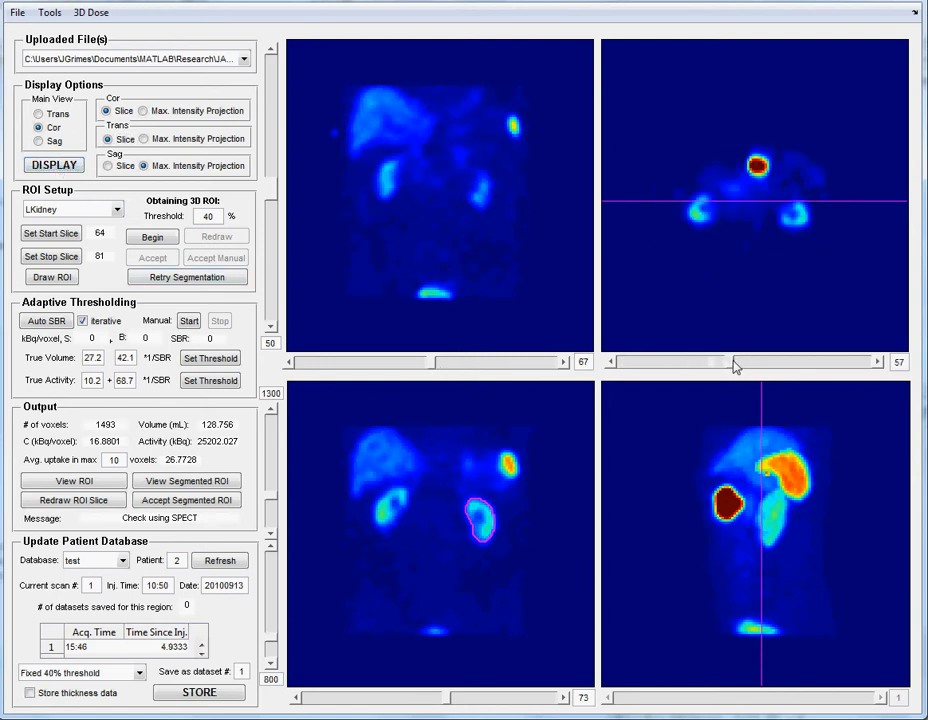
click(879, 362)
click(879, 362)
click(879, 362)
click(879, 362)
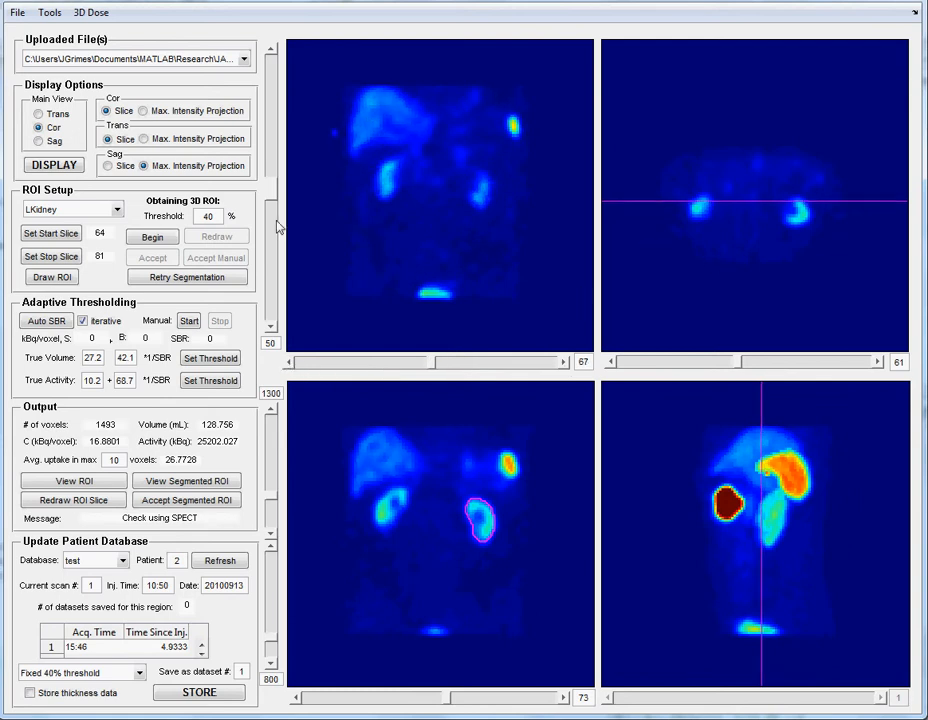
- Set the left kidney's start slice to coronal slice 67 and its stop slice to 76
click(56, 238)
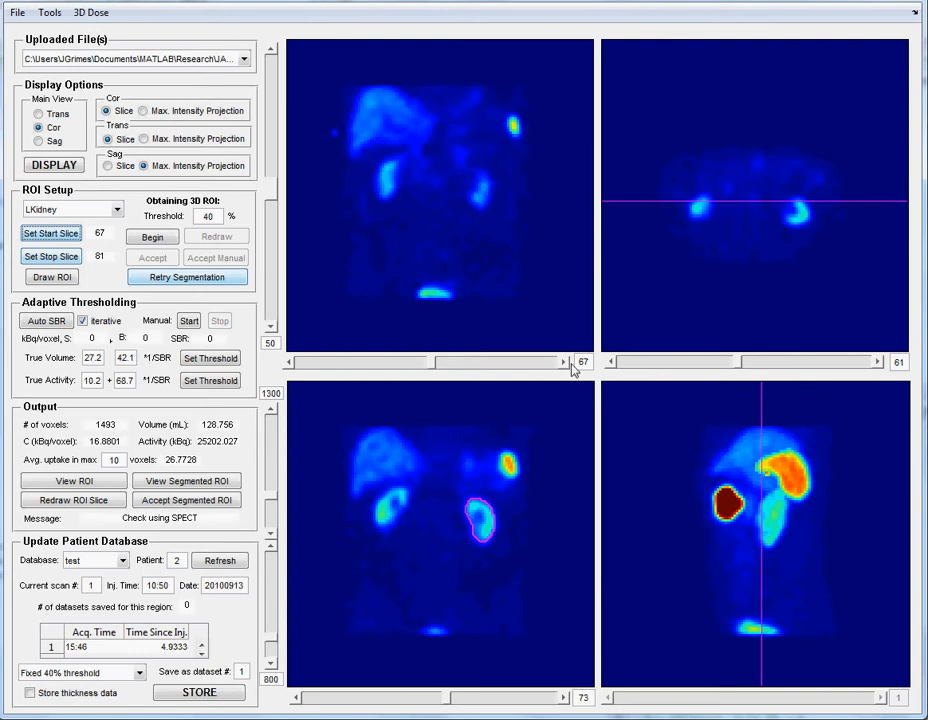
click(539, 366)
click(539, 368)
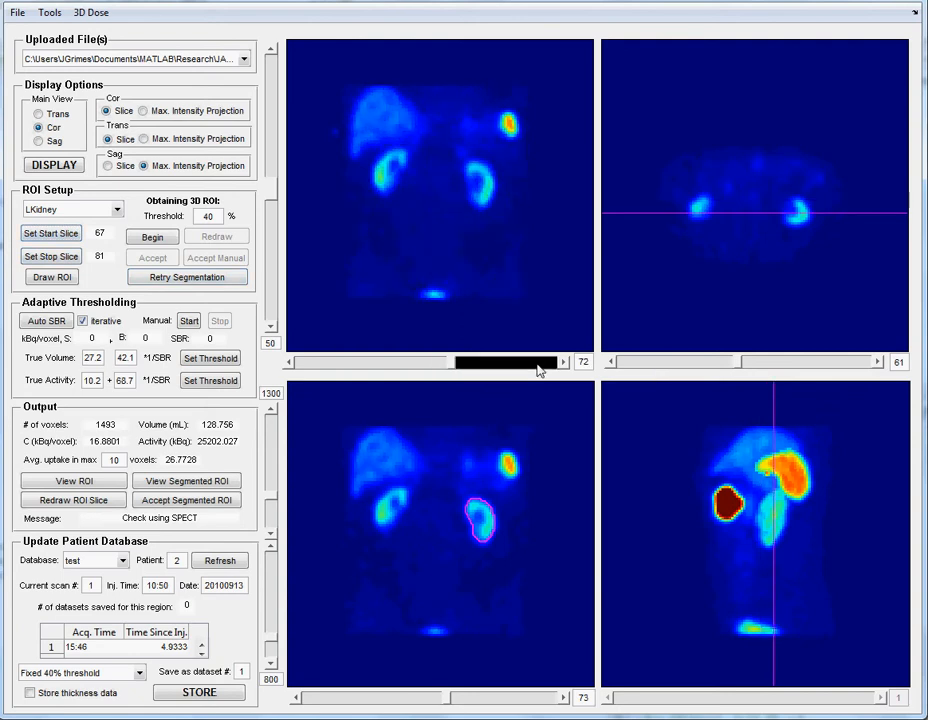
click(288, 368)
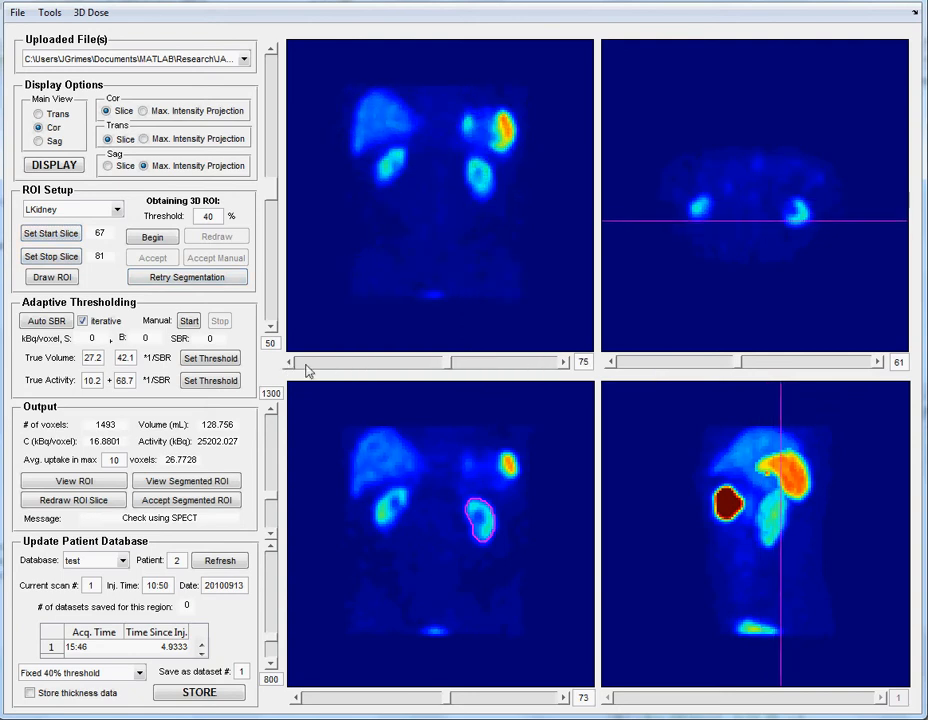
click(566, 363)
click(51, 256)
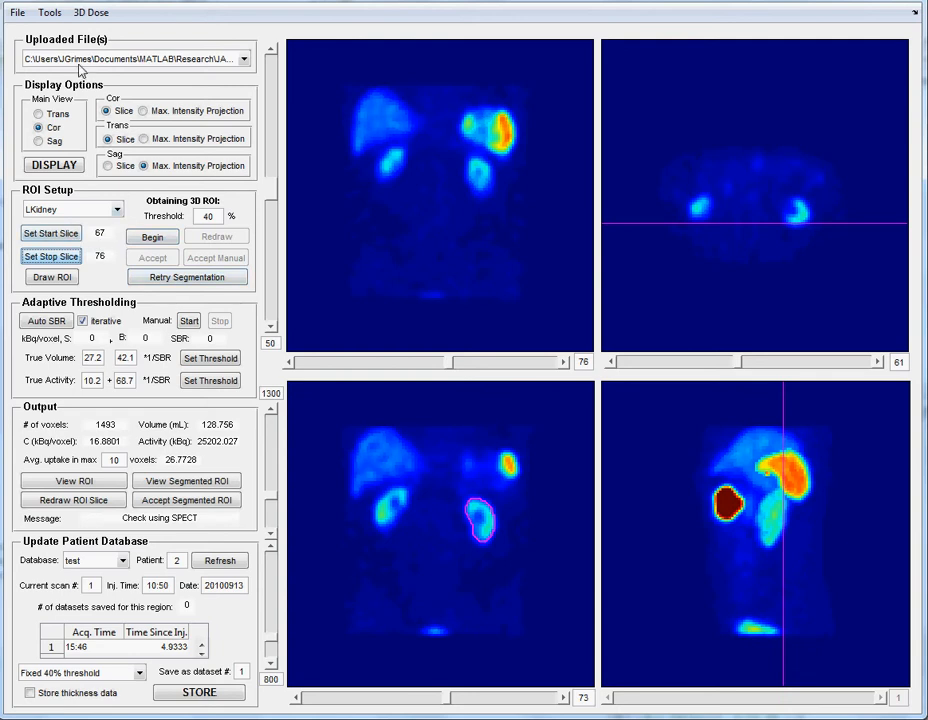
- Compute the source thickness of the left kidney from the set slice limits
click(48, 14)
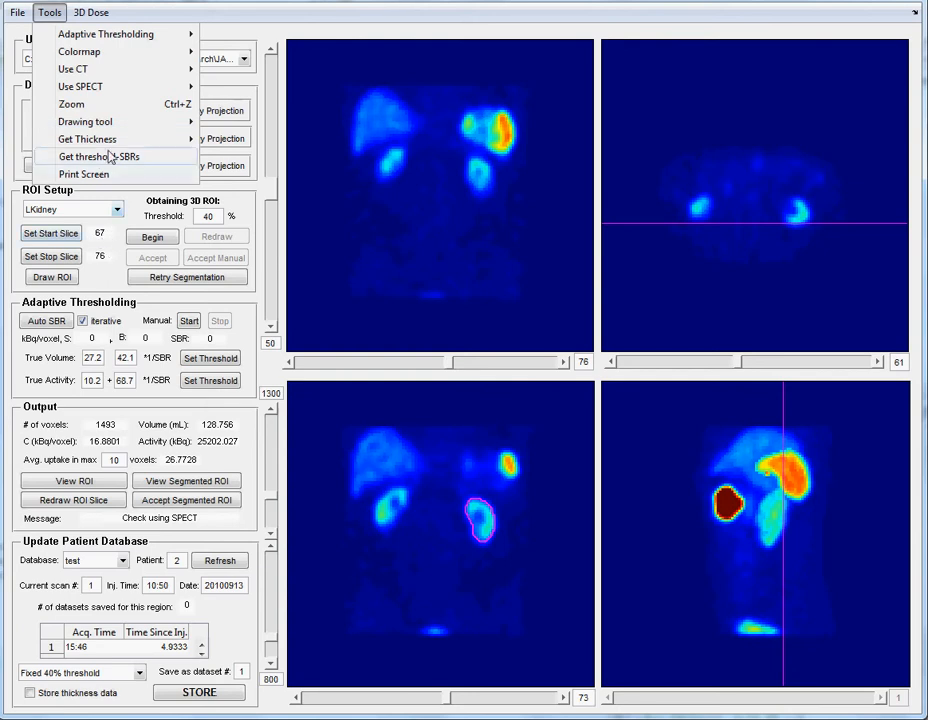
mouse_move(165, 145)
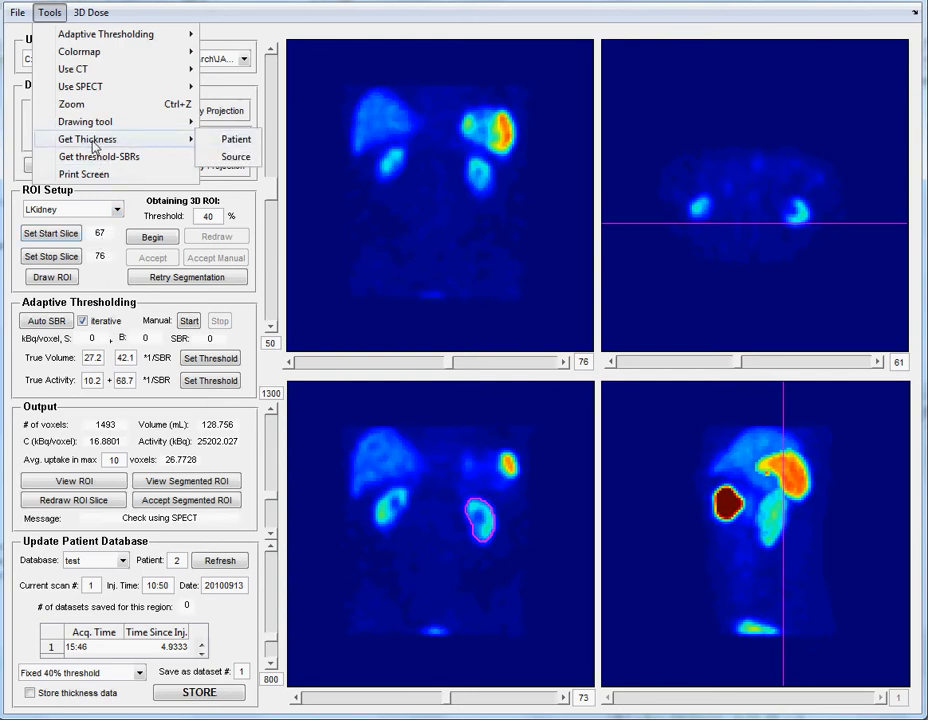
click(244, 158)
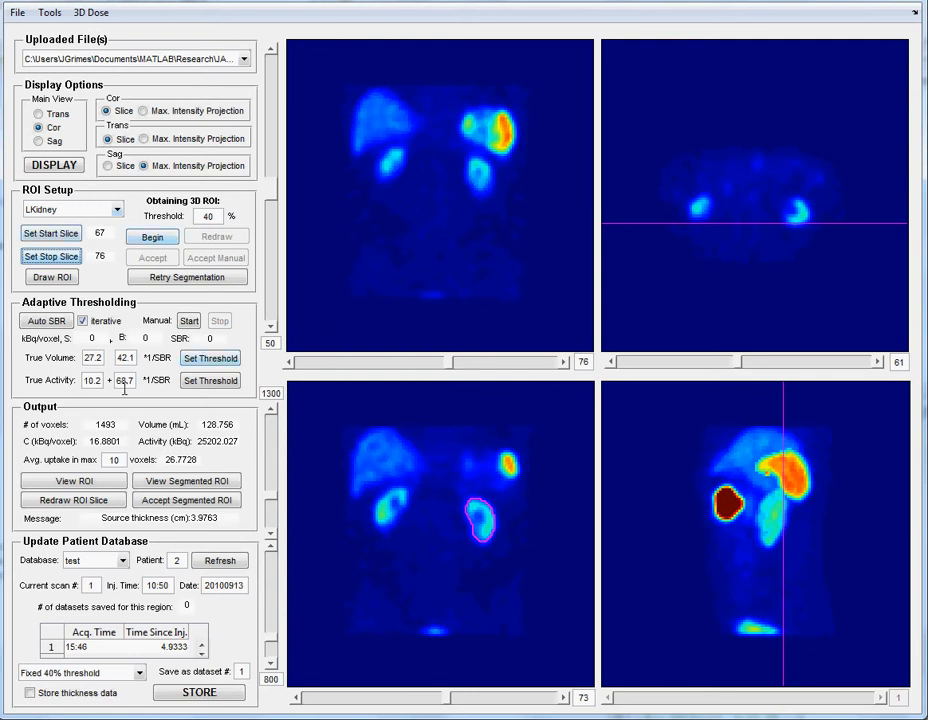
- Set the start slice to coronal slice 48, at the front edge of the patient's body
click(662, 367)
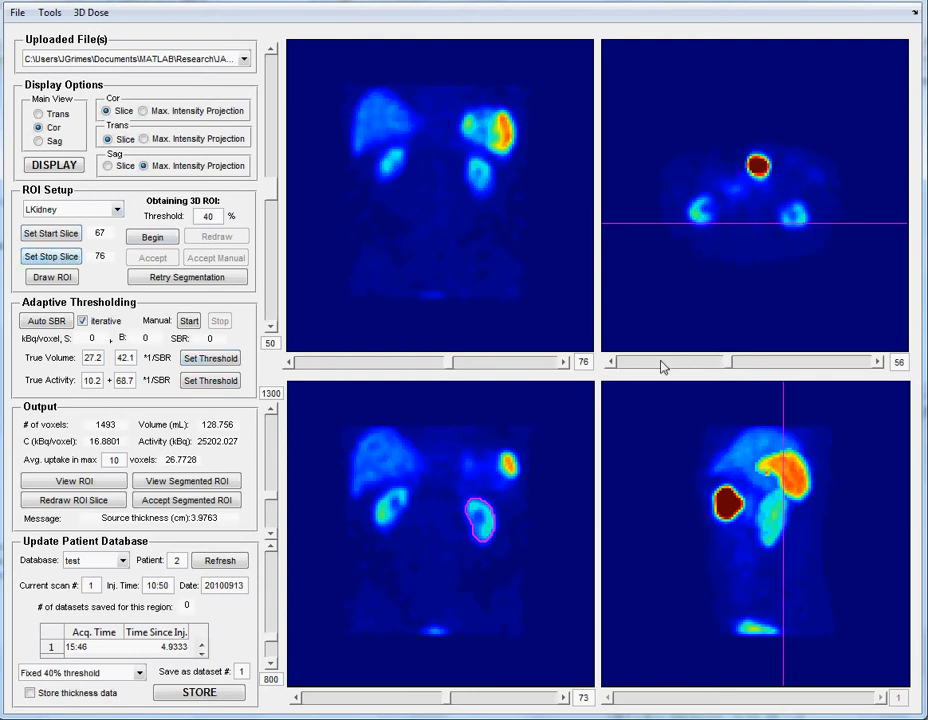
click(843, 366)
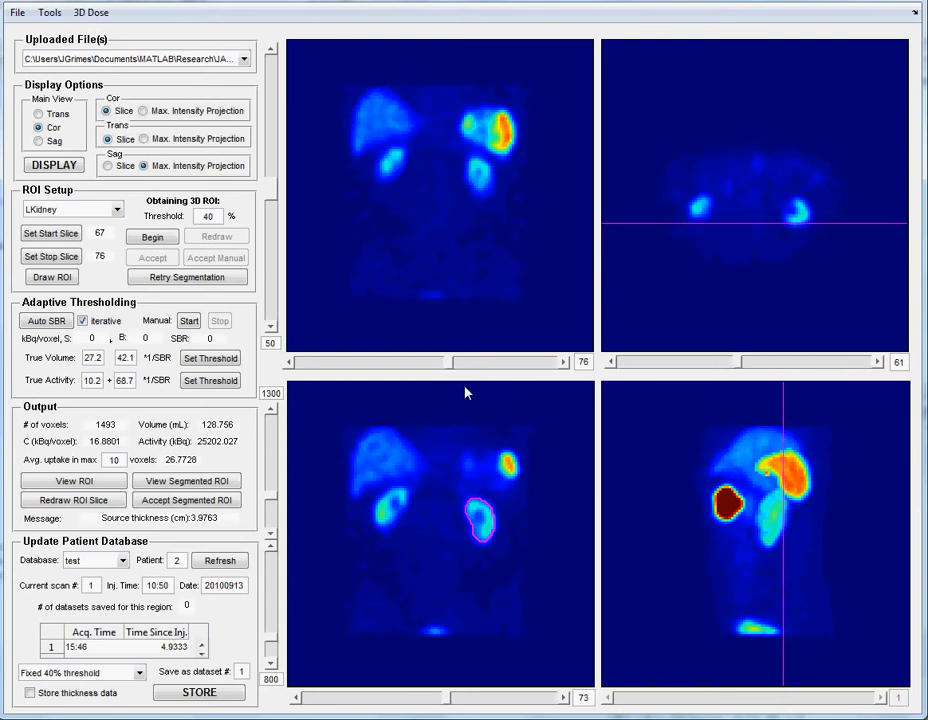
click(325, 366)
click(325, 366)
click(325, 366)
click(325, 366)
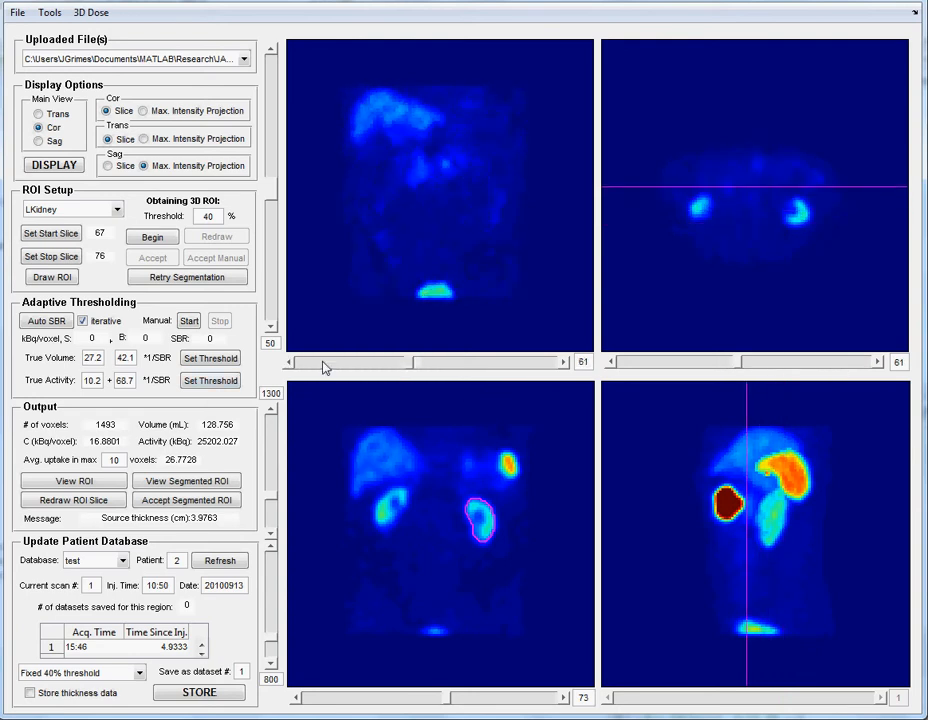
click(325, 366)
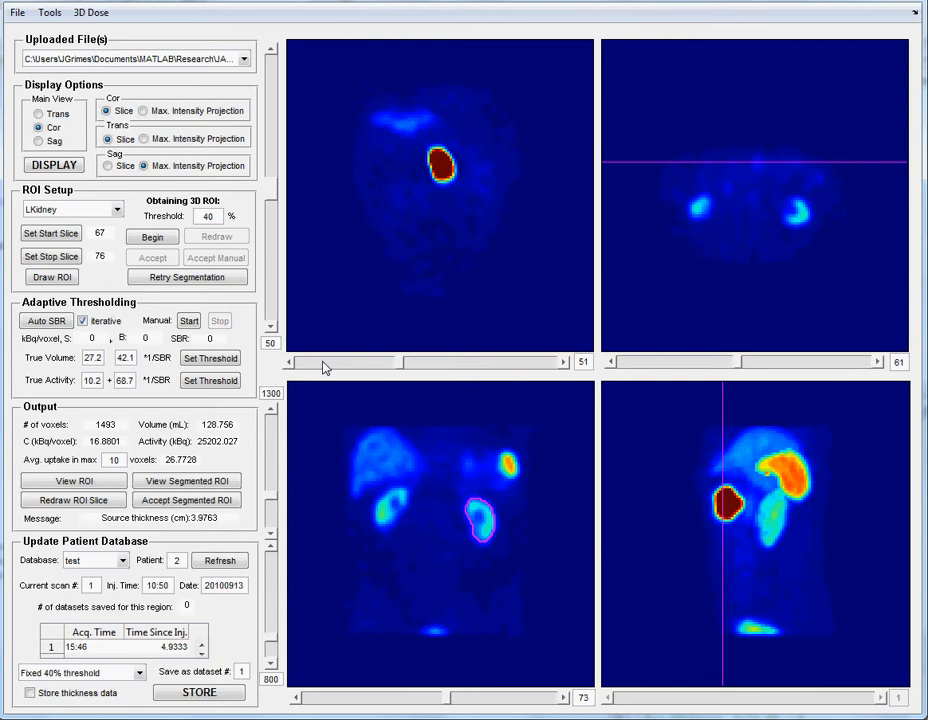
click(291, 364)
click(291, 364)
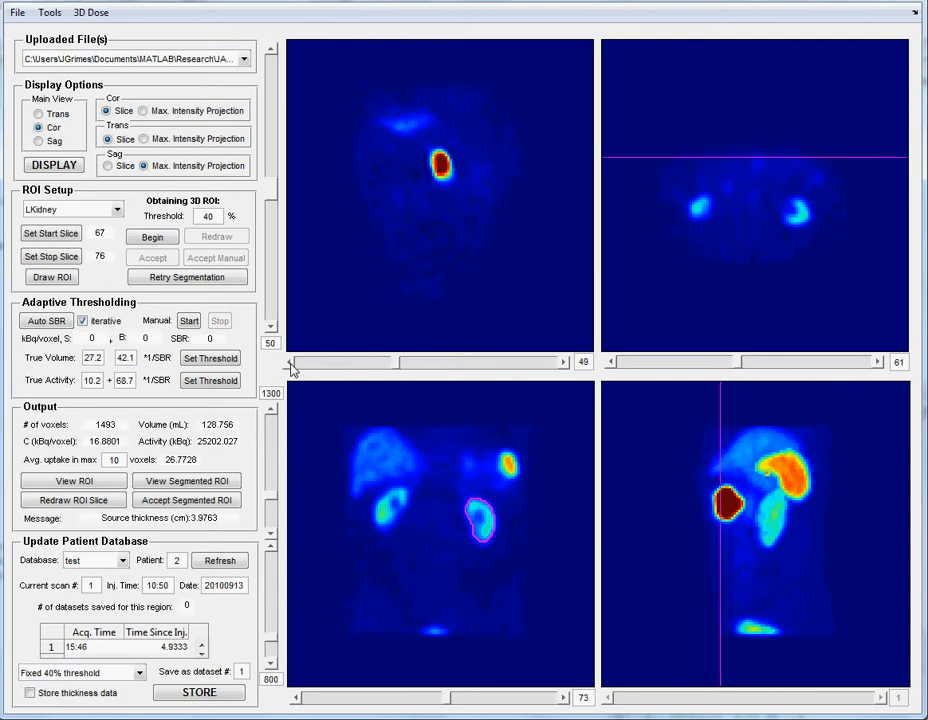
click(291, 364)
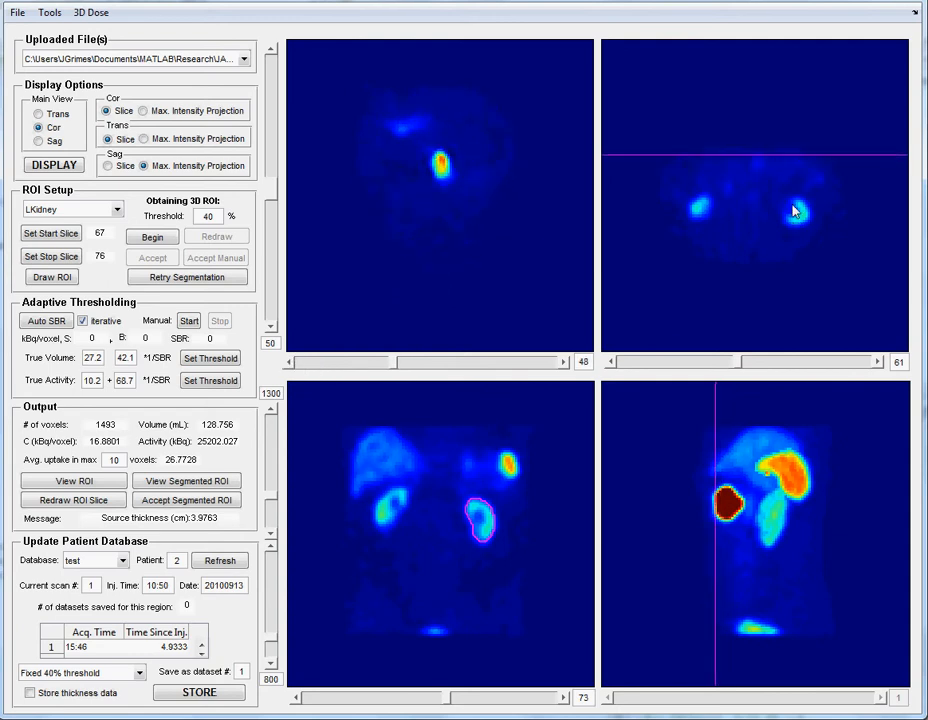
click(72, 234)
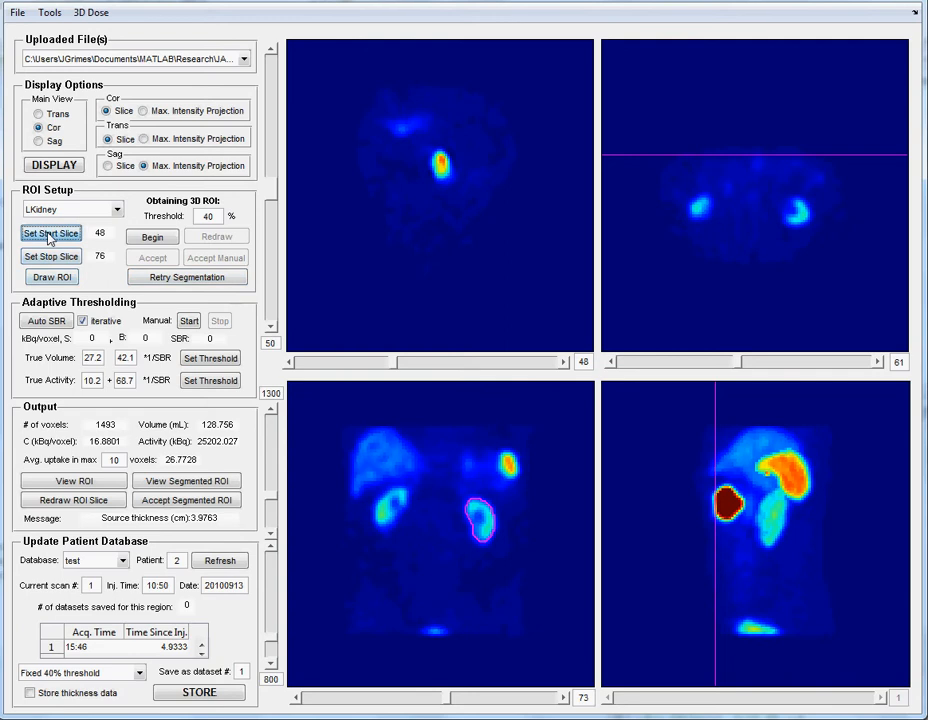
- Set the stop slice to coronal slice 89, at the back edge of the patient's body
click(800, 363)
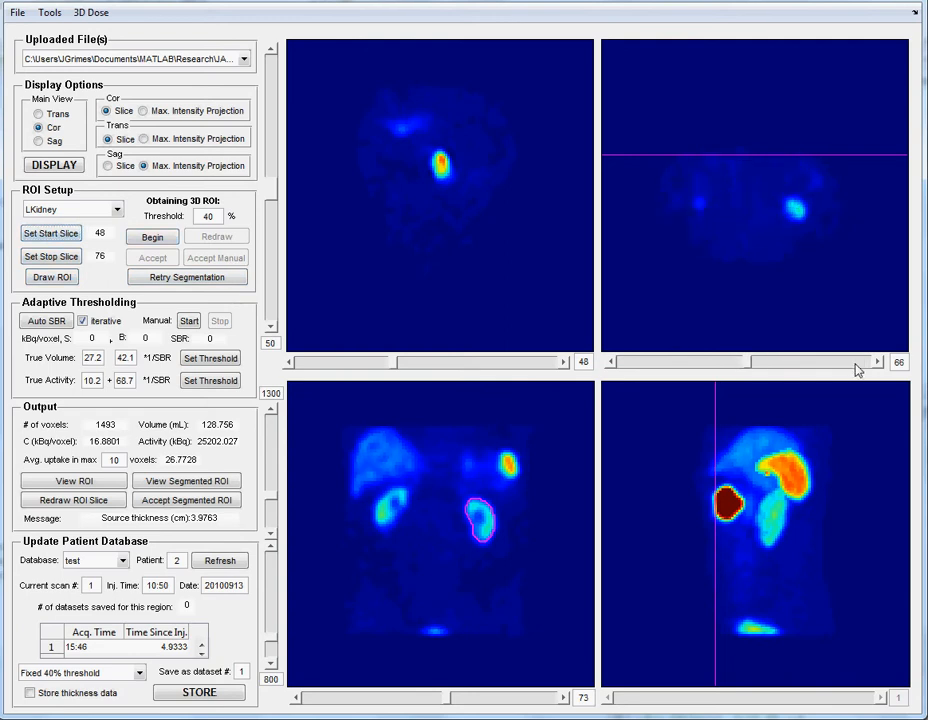
click(640, 364)
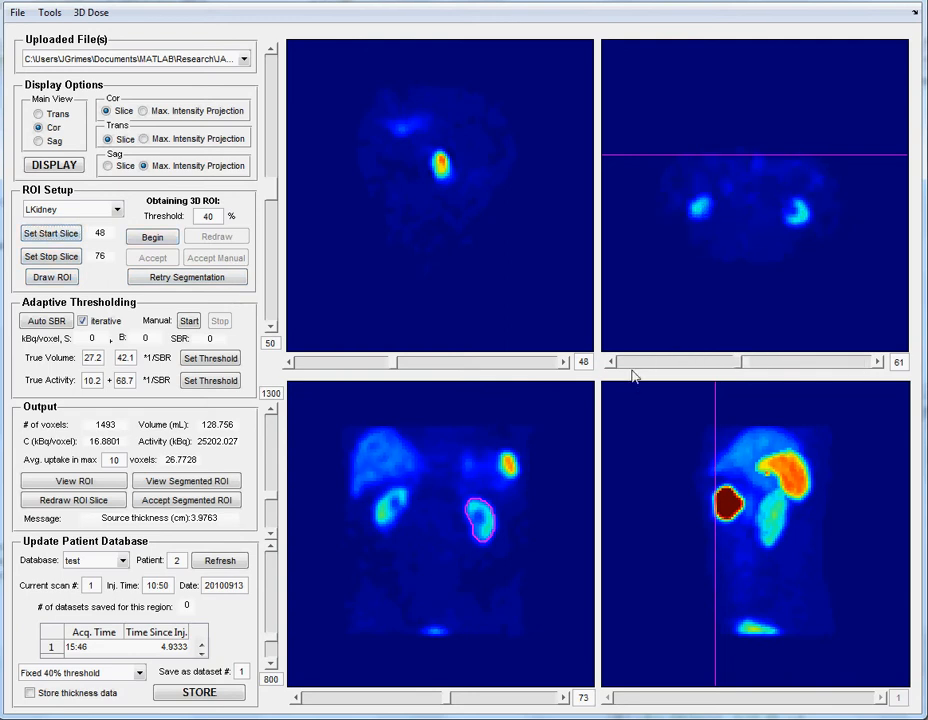
click(520, 366)
click(520, 368)
click(520, 368)
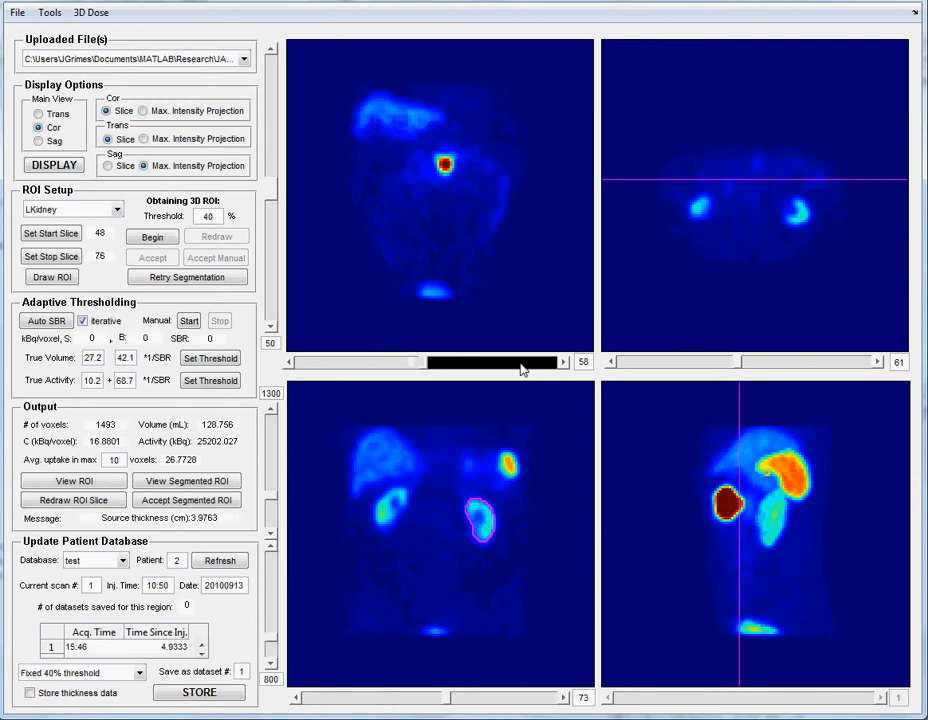
click(520, 368)
click(520, 368)
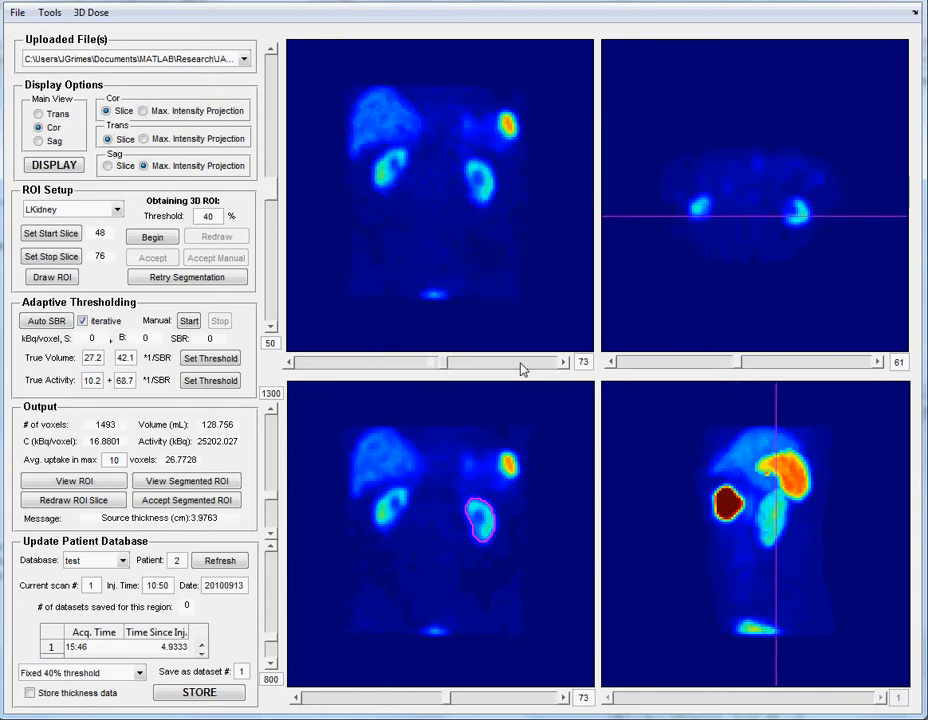
click(520, 368)
click(520, 368)
click(520, 368)
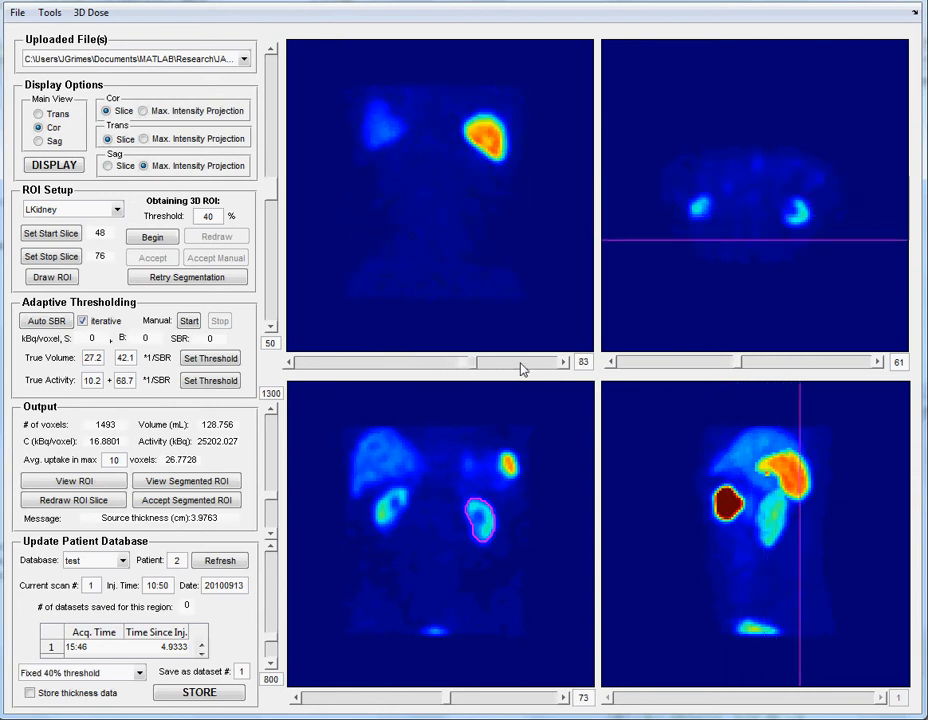
click(563, 364)
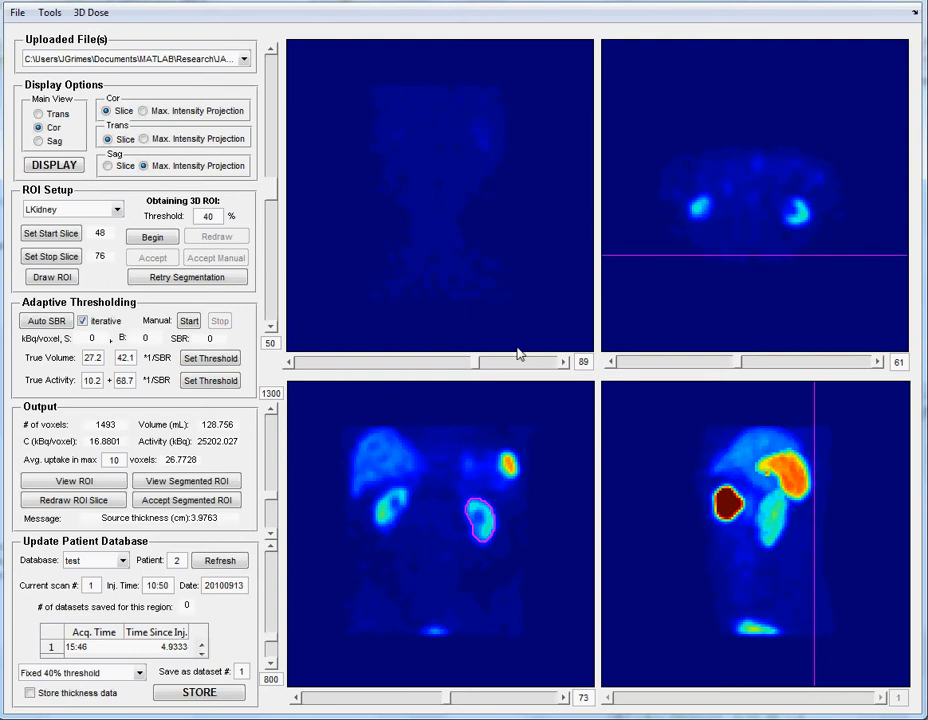
click(55, 256)
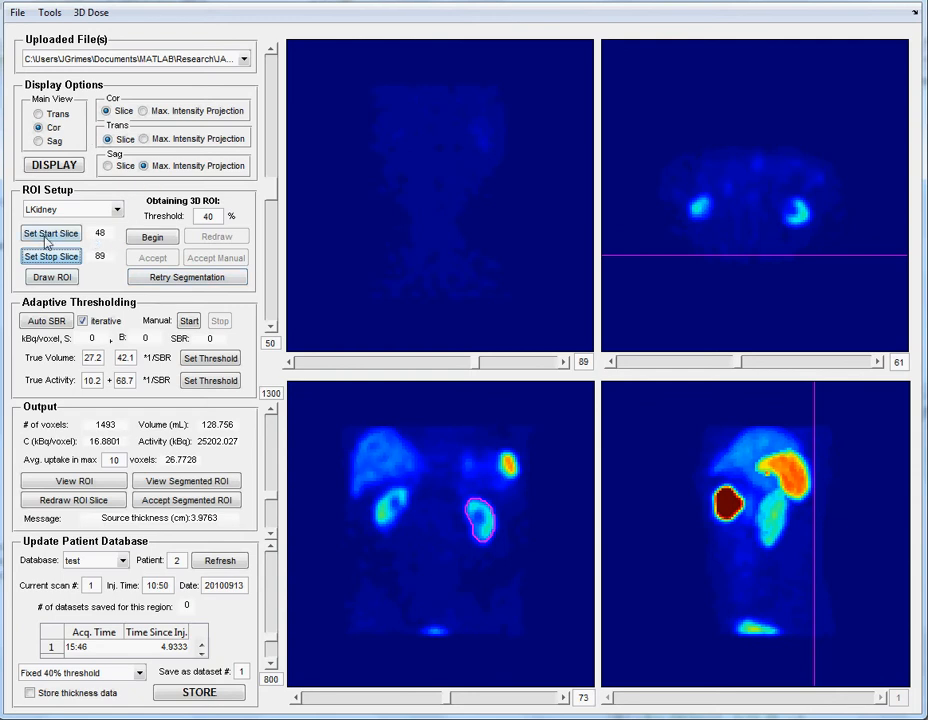
- Compute the patient thickness from the slice limits at the front and back of the body
click(50, 14)
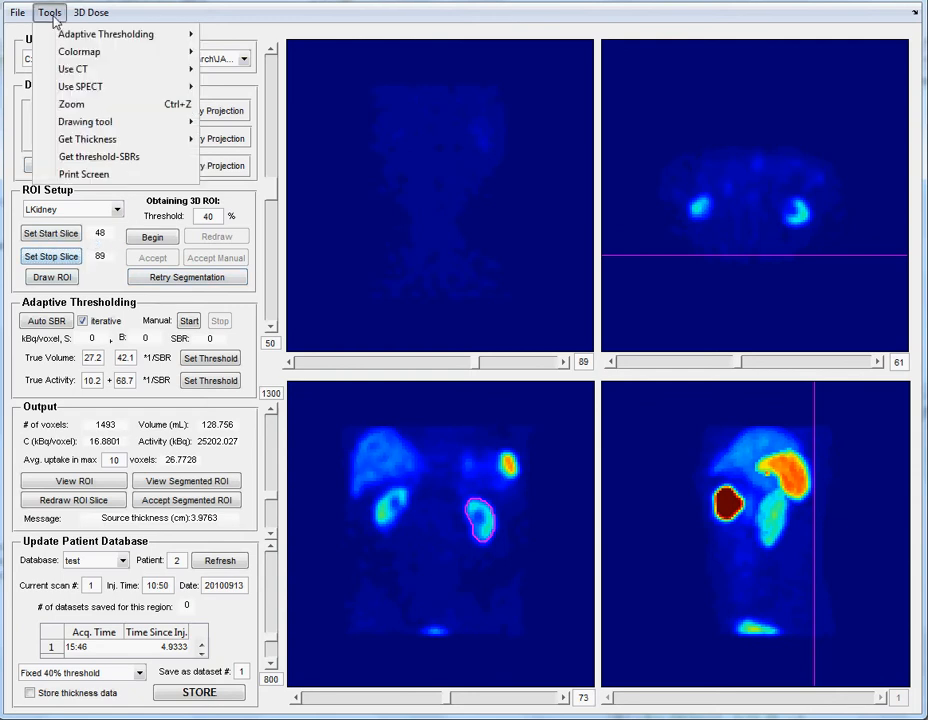
mouse_move(98, 145)
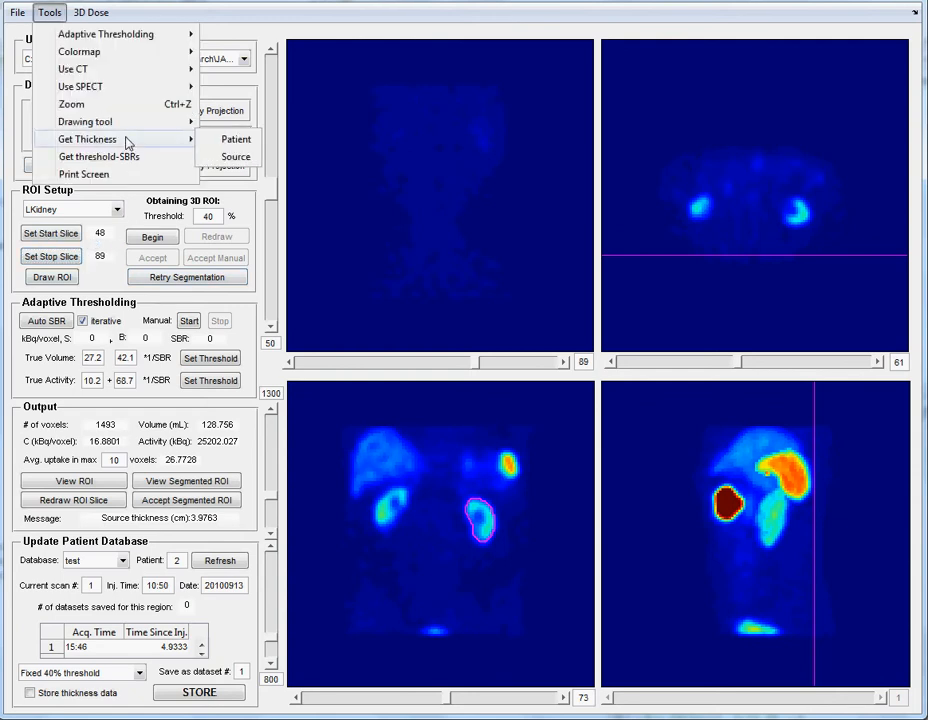
mouse_move(186, 139)
click(214, 139)
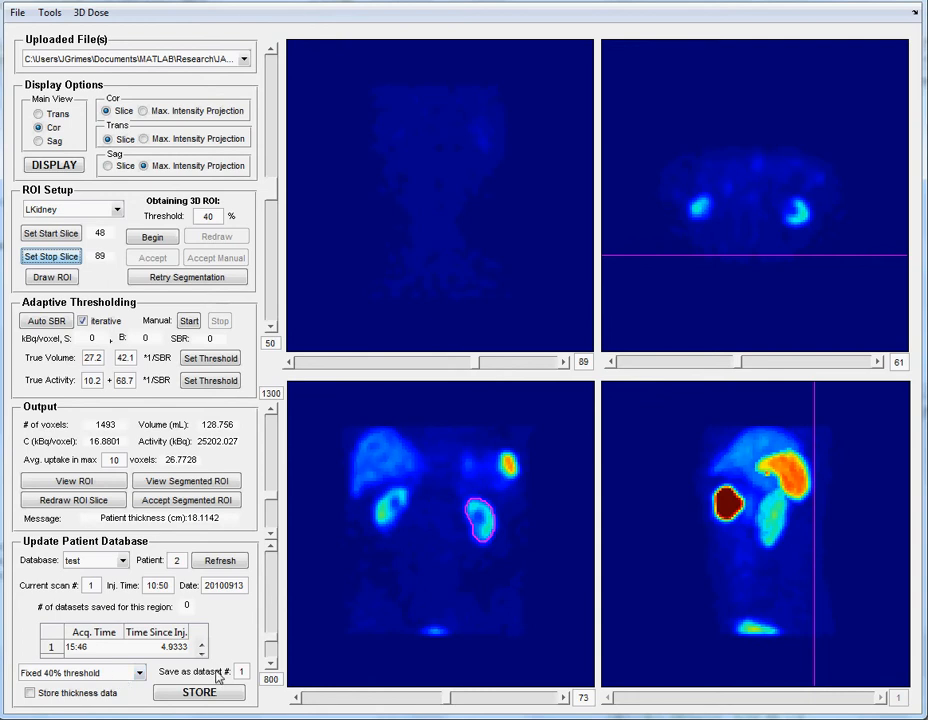
- Include the thickness data and store the left kidney's fixed 40% threshold results as dataset 1 in the patient database
click(30, 693)
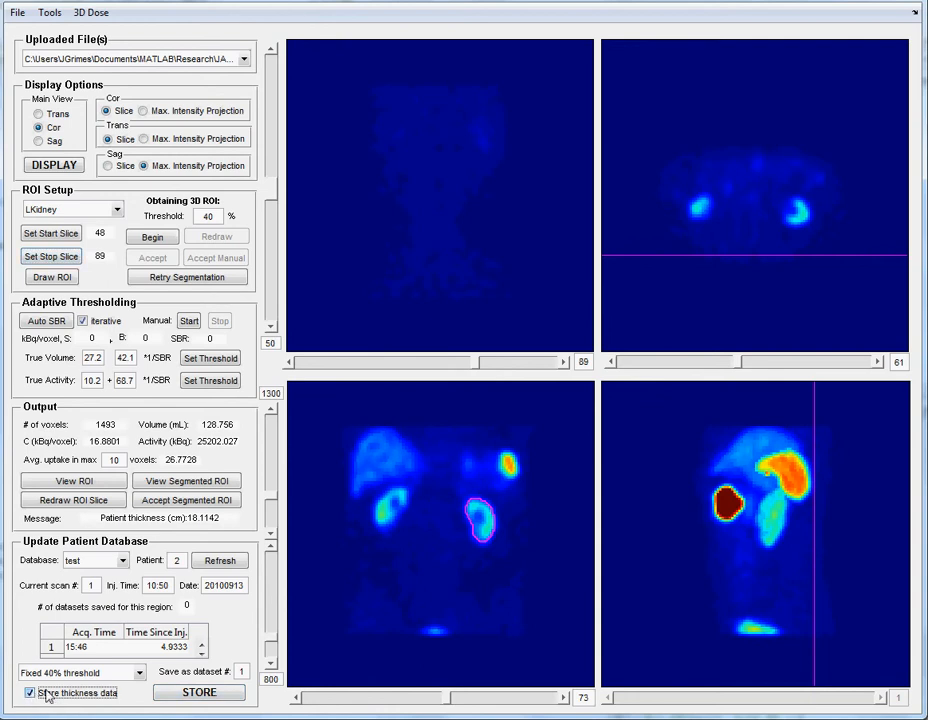
click(197, 694)
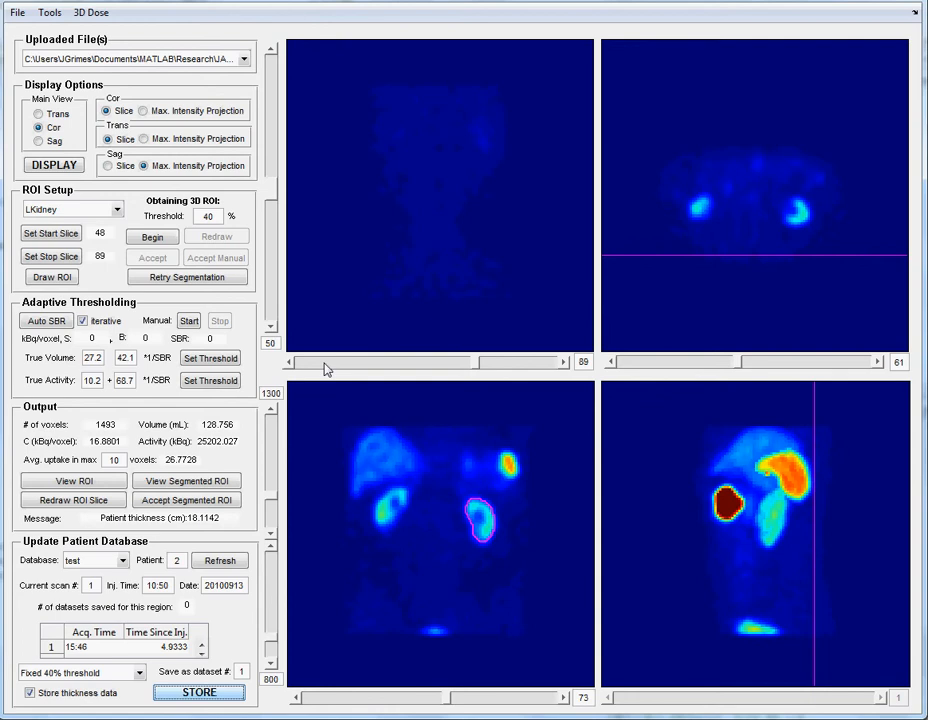
- Create a new ROI region named Tumor
click(118, 211)
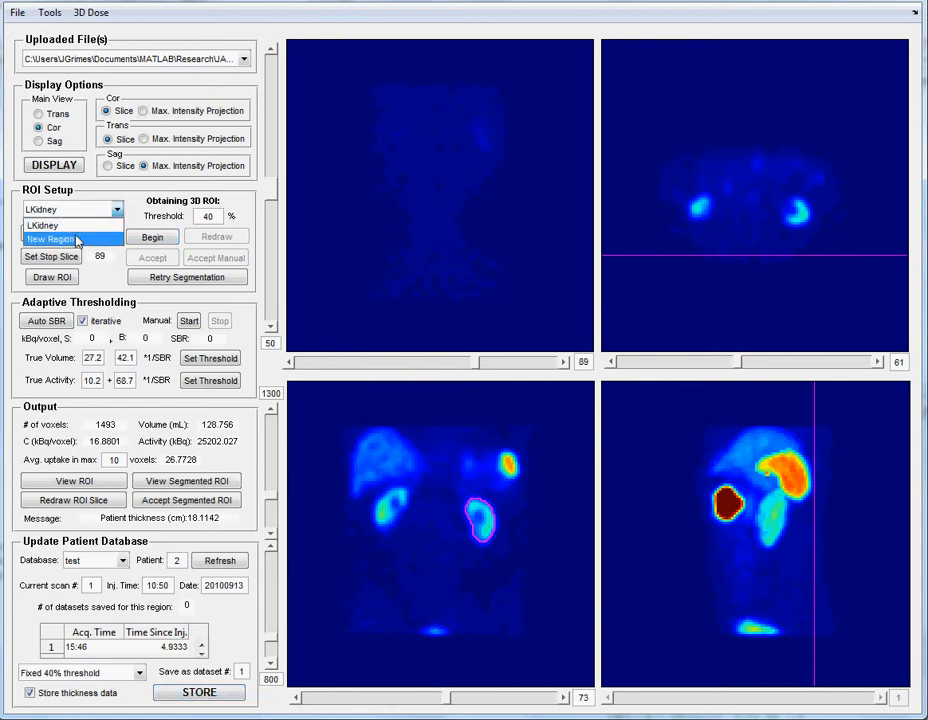
click(76, 237)
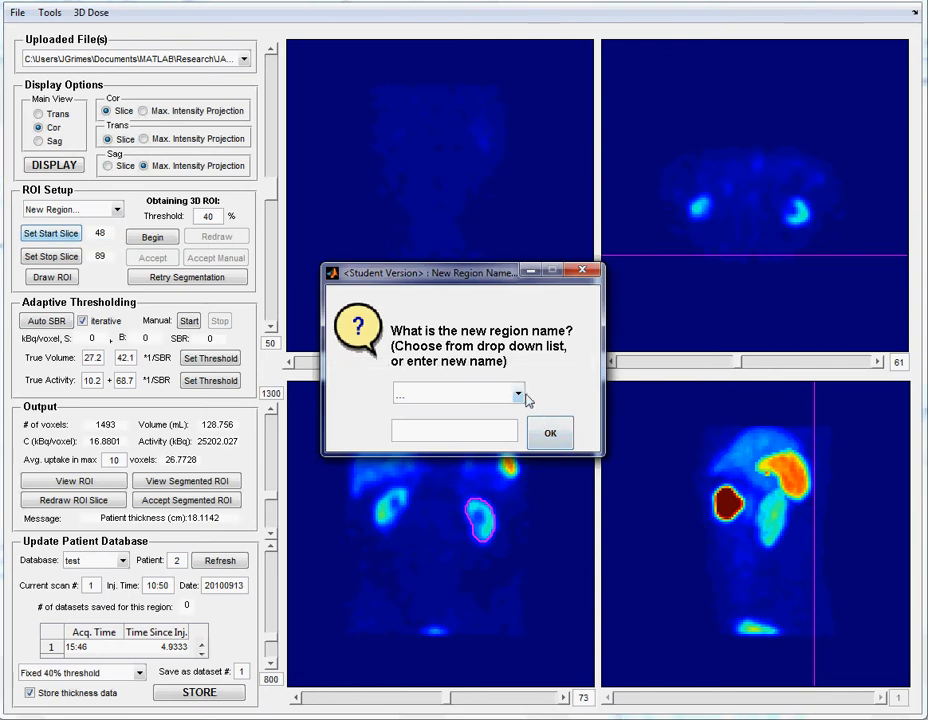
click(518, 395)
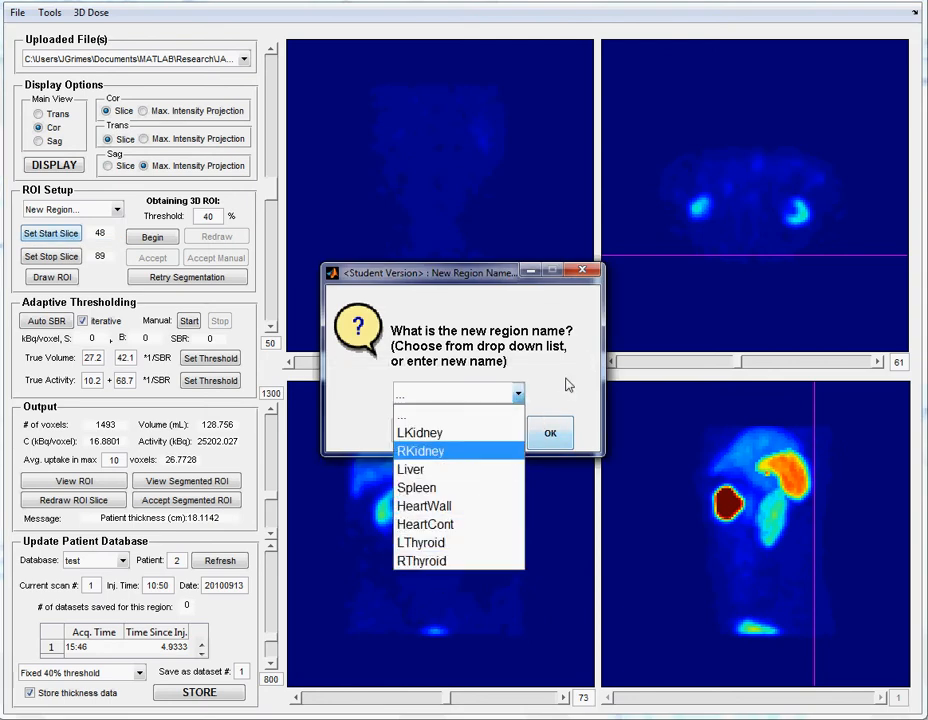
click(477, 414)
text(Tumor)
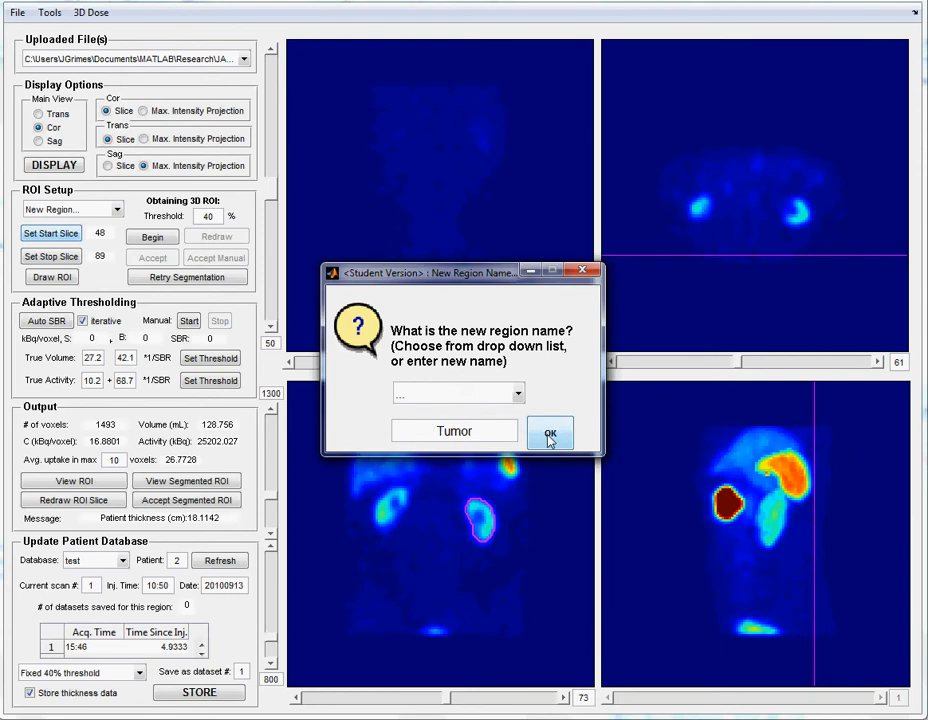
click(549, 440)
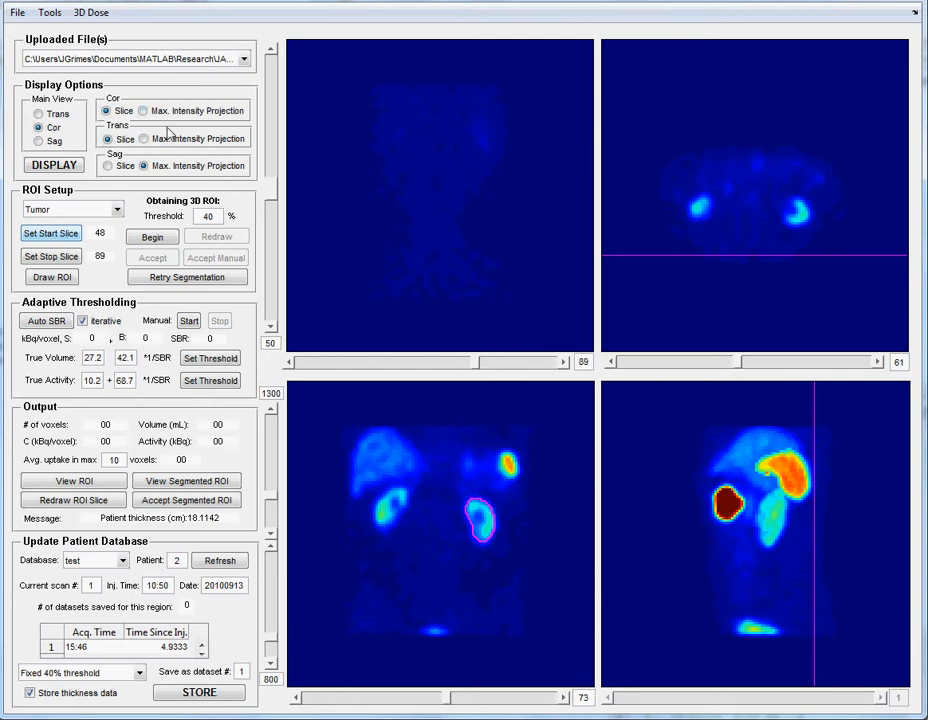
- Change the transaxial view to maximum intensity projection and refresh the display
click(347, 368)
click(347, 368)
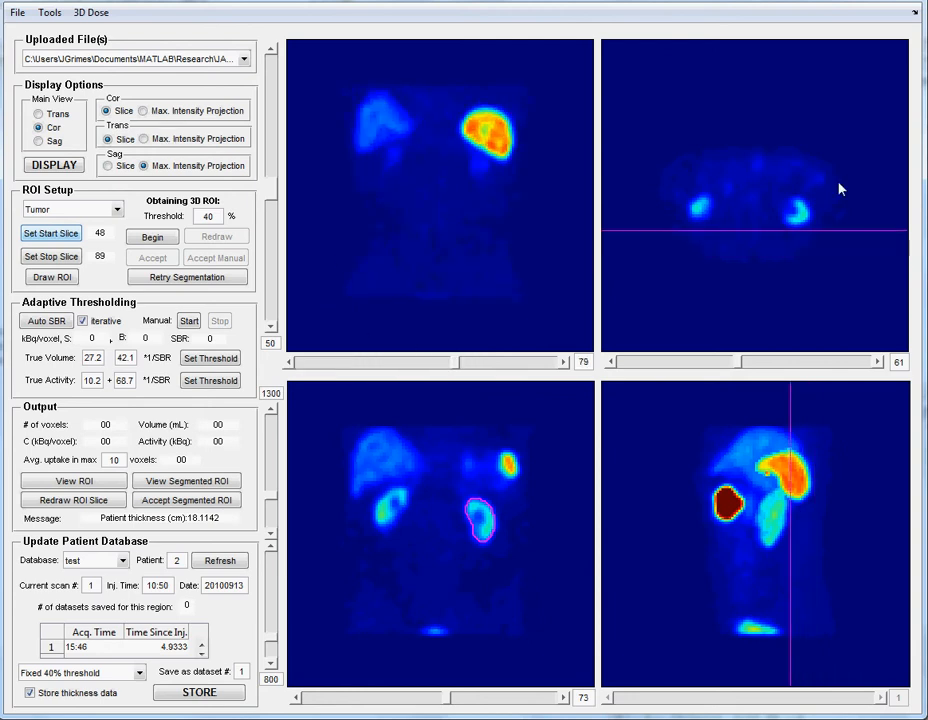
click(145, 139)
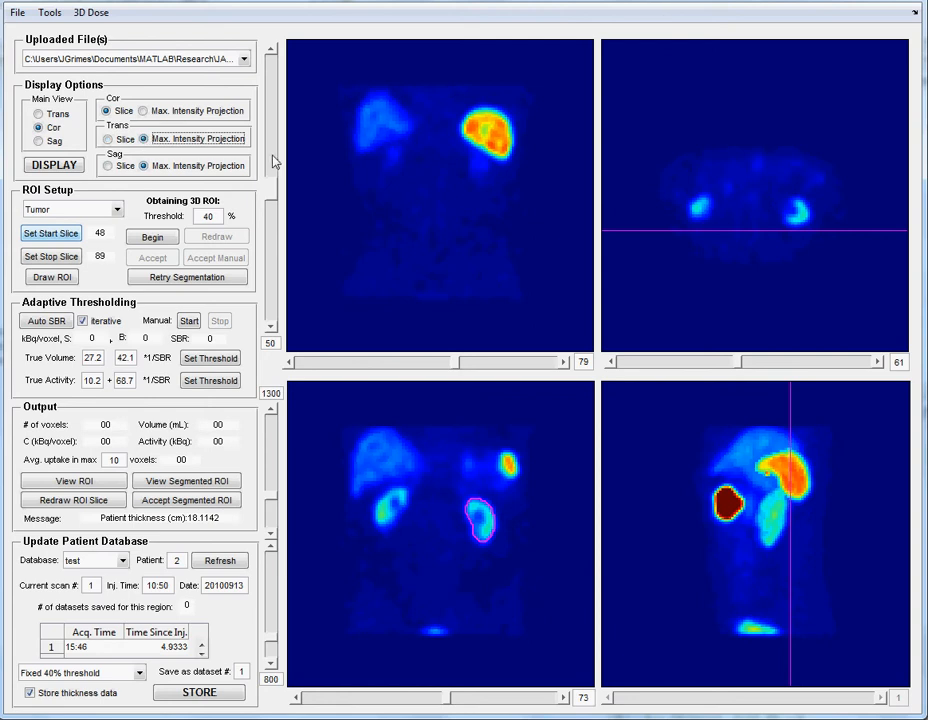
click(64, 169)
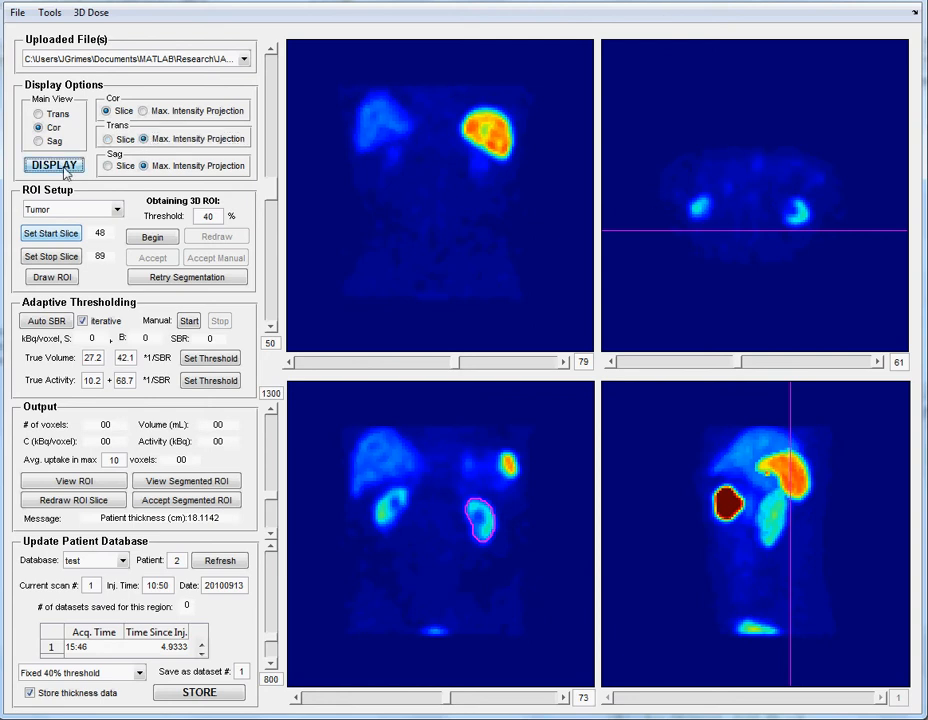
- Draw a freehand ROI around the bright tumor on coronal slice 52, leaving a margin around it
click(335, 369)
click(335, 369)
click(335, 369)
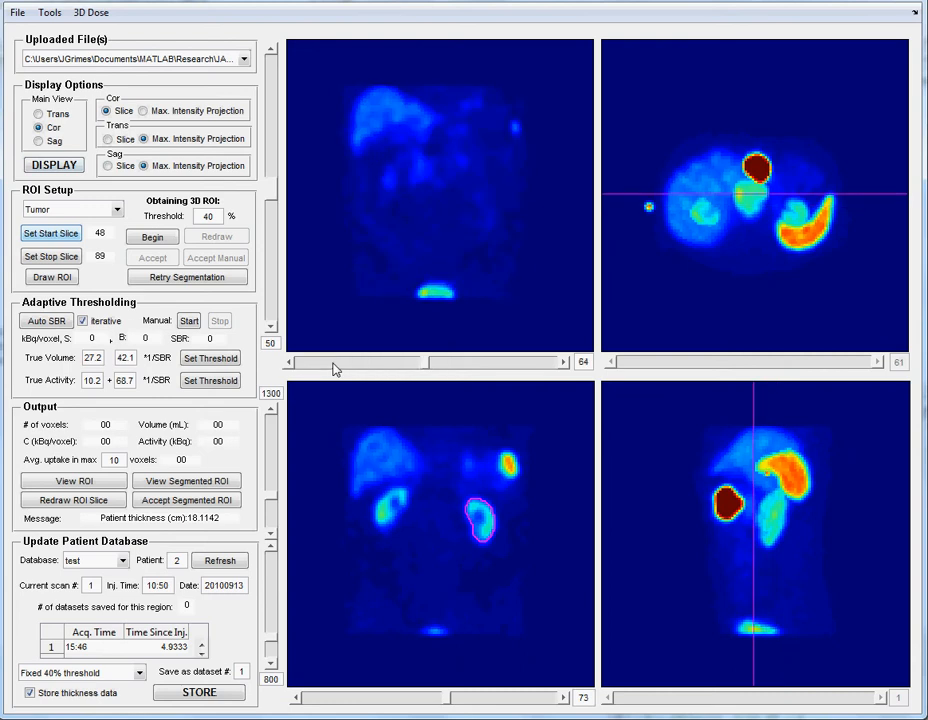
click(335, 369)
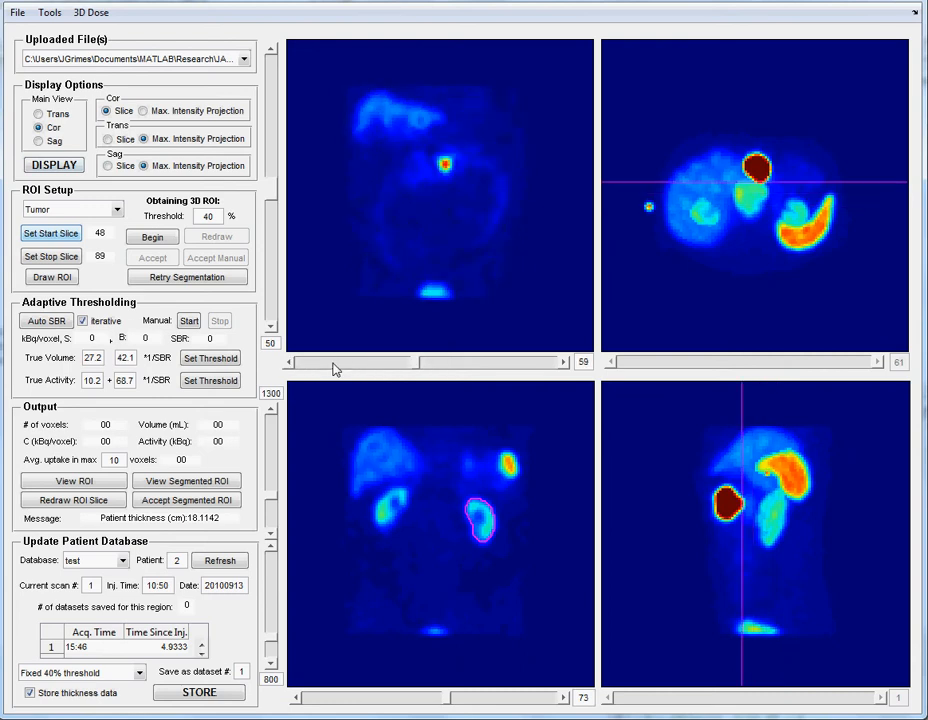
click(335, 369)
click(335, 369)
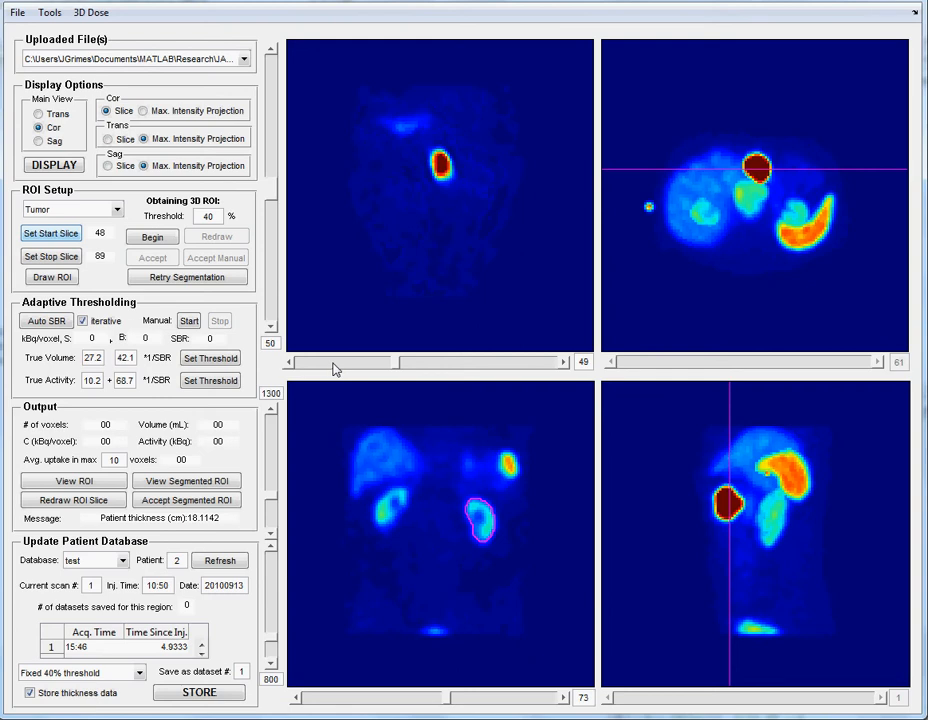
click(566, 363)
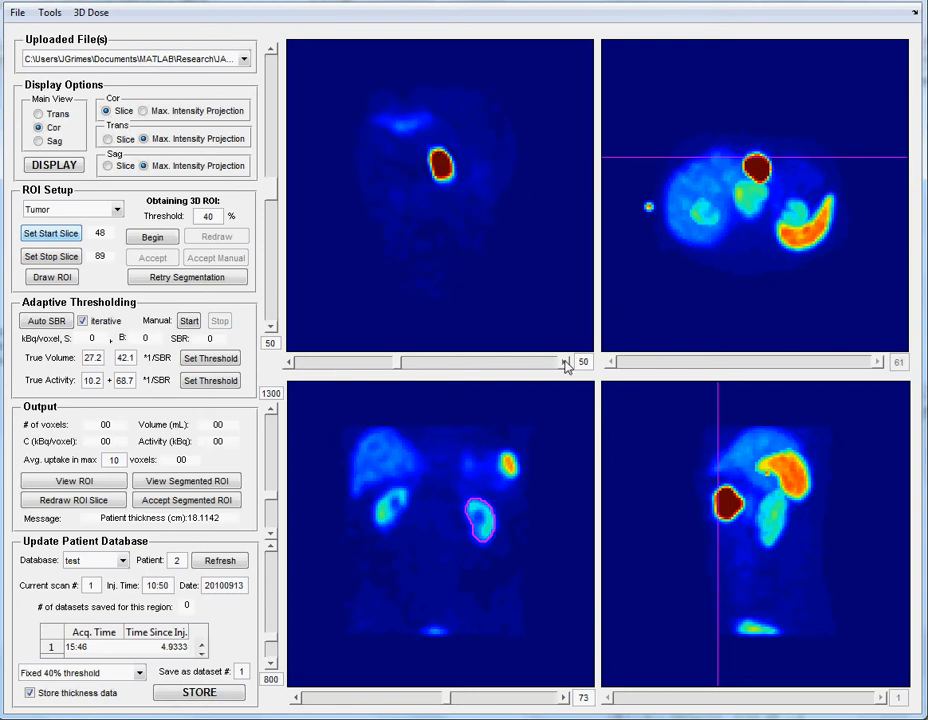
click(566, 363)
click(566, 363)
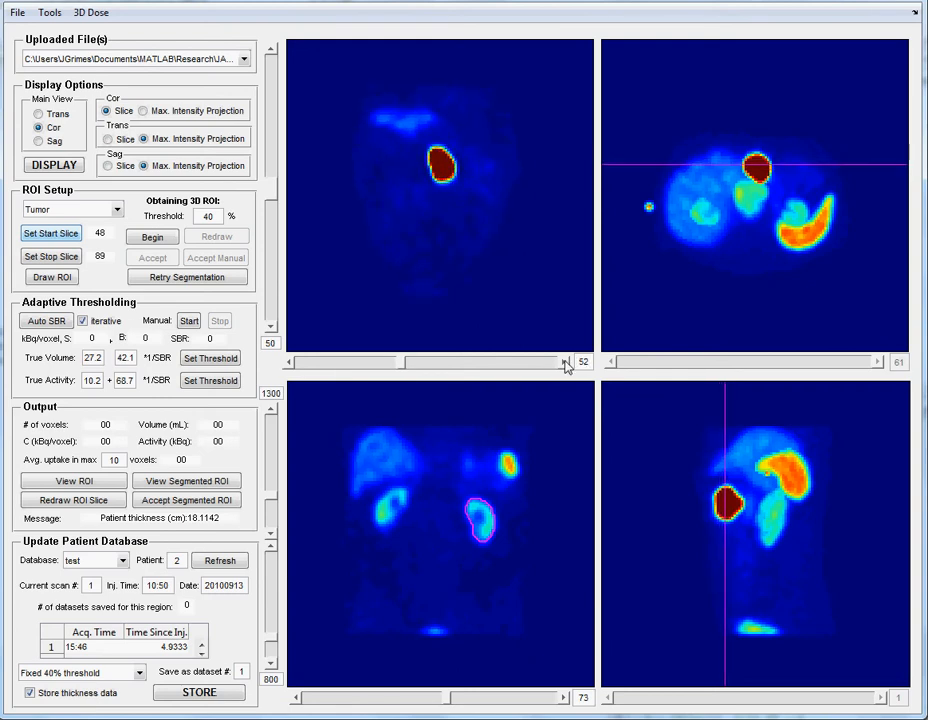
click(53, 277)
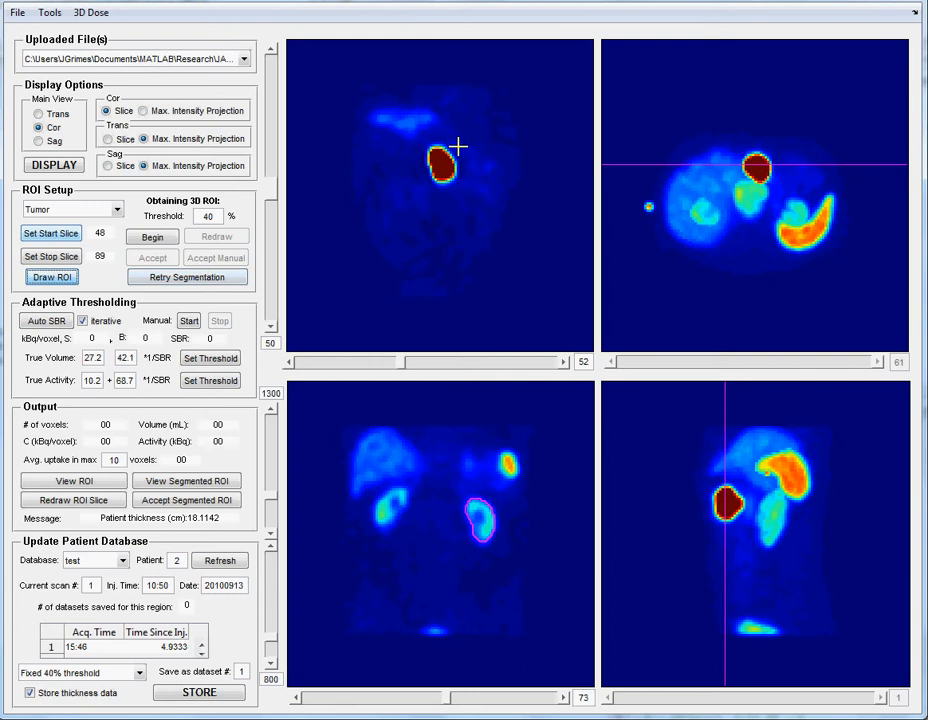
mouse_move(437, 139)
mouse_down()
mouse_move(423, 151)
mouse_move(416, 186)
mouse_move(449, 197)
mouse_move(472, 176)
mouse_move(458, 139)
mouse_move(437, 139)
mouse_up()
- Set the Tumor region's start slice to coronal slice 44, in front of the tumor
click(292, 363)
click(292, 363)
click(292, 363)
click(292, 363)
click(292, 363)
click(292, 363)
click(292, 363)
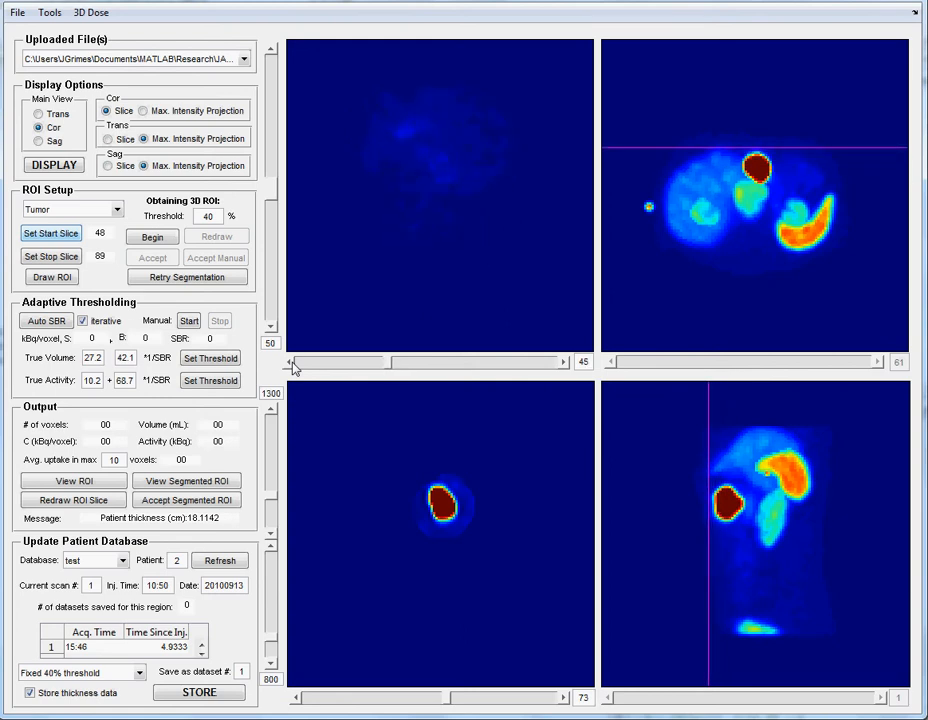
click(52, 233)
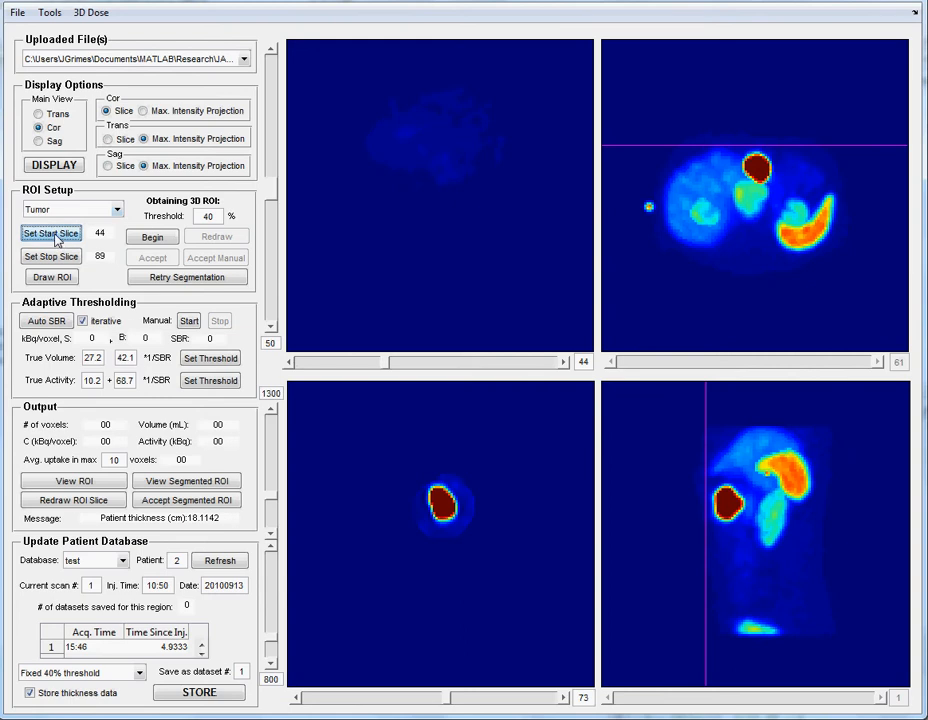
- Set the Tumor region's stop slice to coronal slice 63, just behind the tumor
click(533, 368)
click(533, 368)
click(533, 368)
click(533, 368)
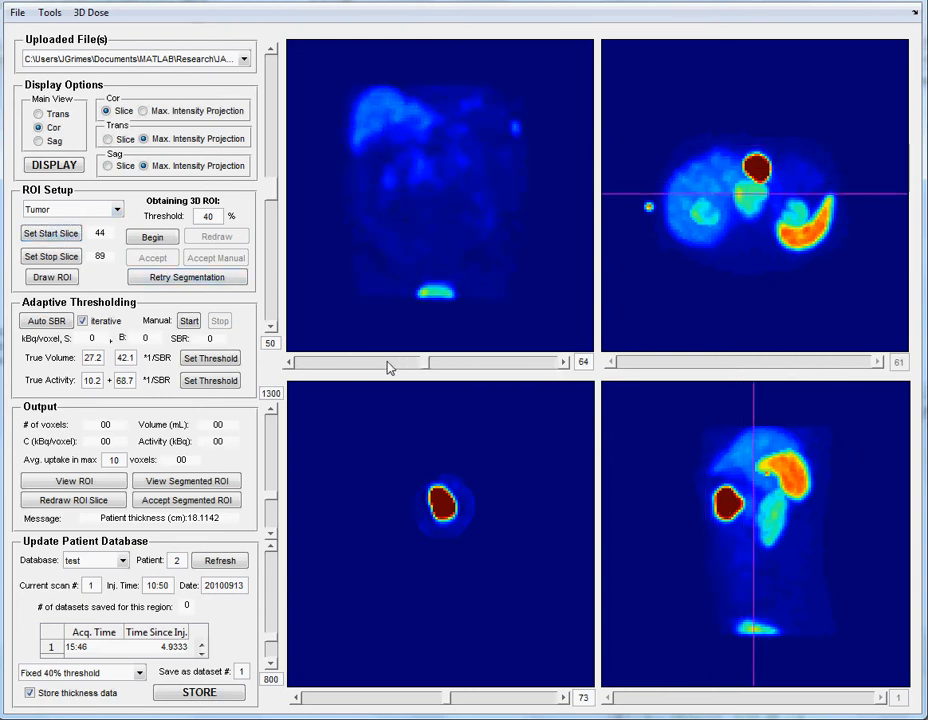
click(323, 367)
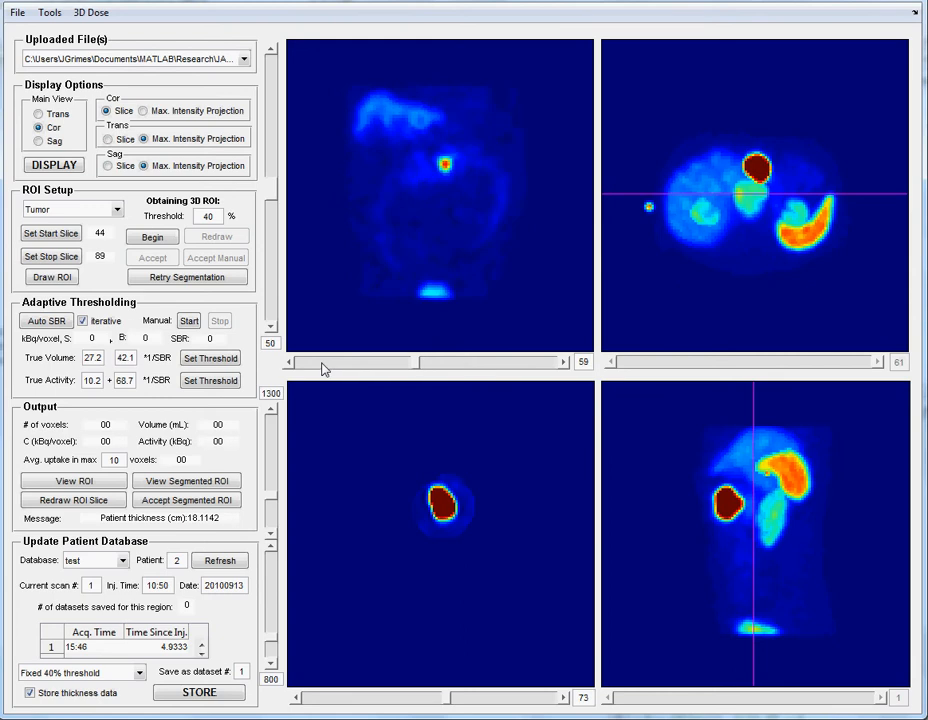
click(566, 364)
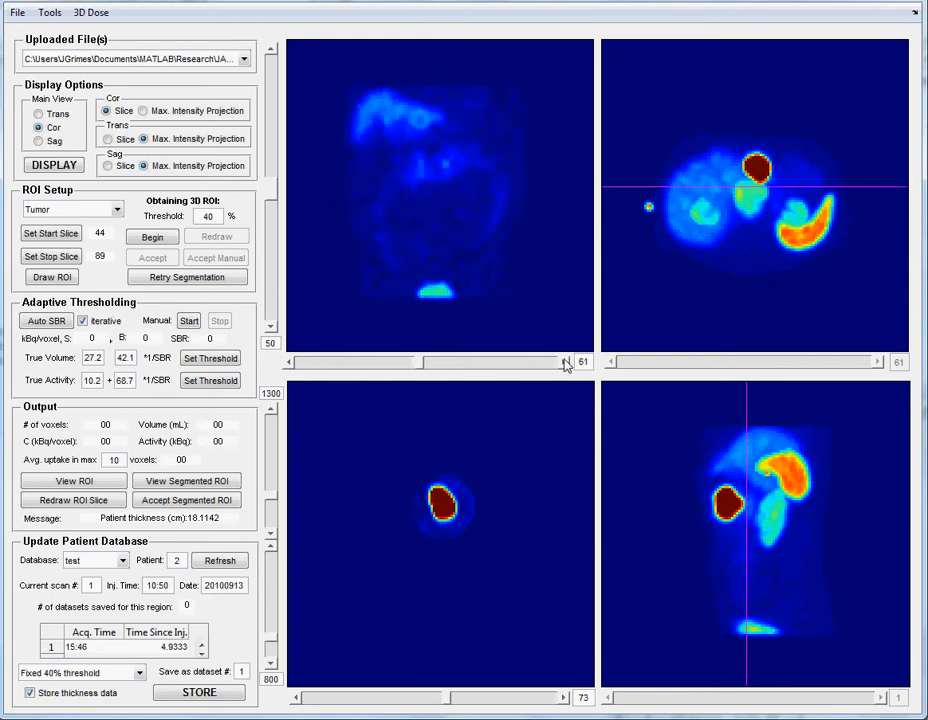
click(566, 364)
click(566, 364)
click(64, 257)
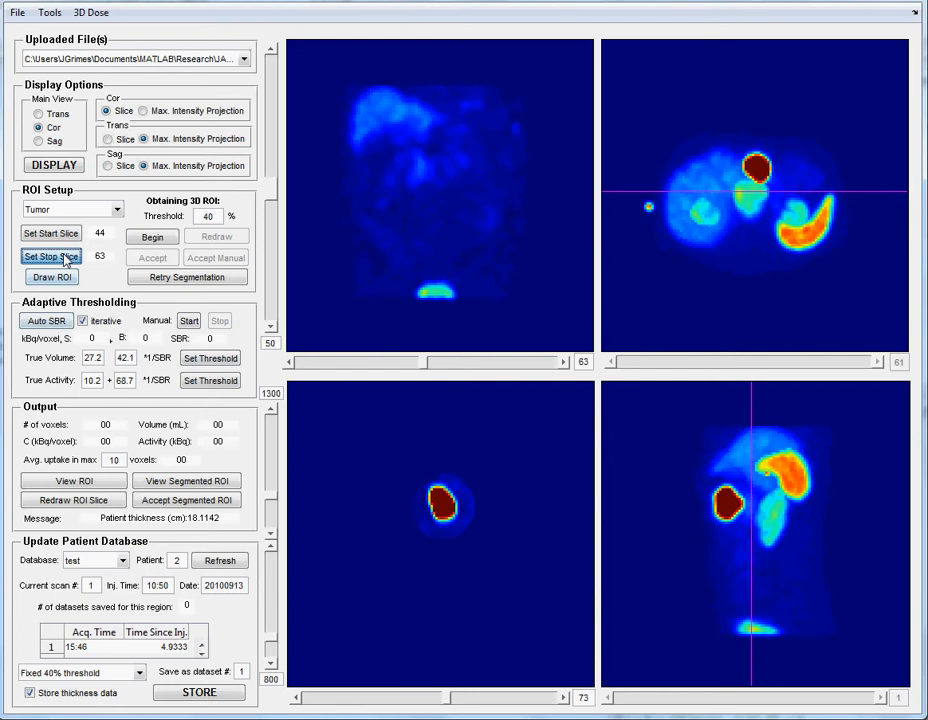
- Obtain the tumor's 3D ROI at a 40% threshold, redrawing a tighter contour on slice 61 and accepting the slices through 63
click(145, 240)
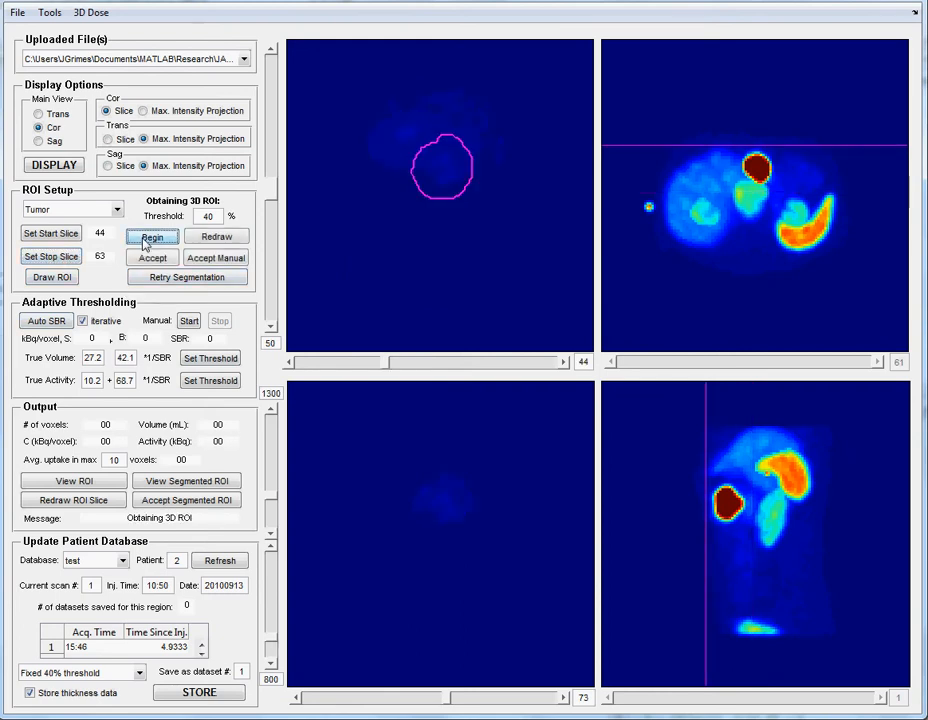
click(163, 260)
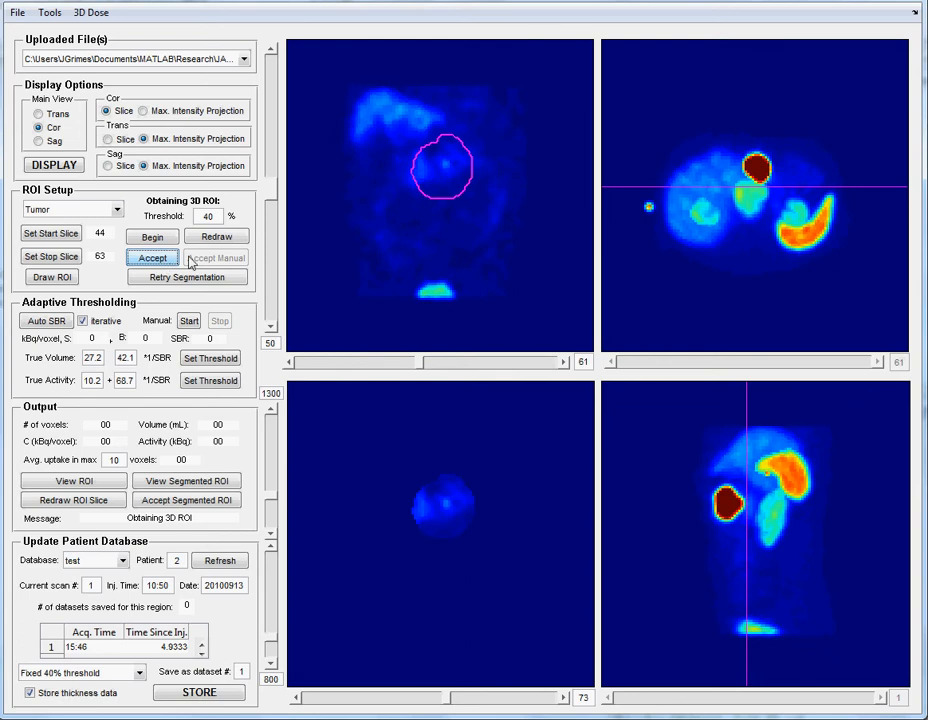
click(216, 236)
mouse_move(439, 150)
mouse_down()
mouse_move(440, 178)
mouse_move(458, 145)
mouse_move(445, 142)
mouse_up()
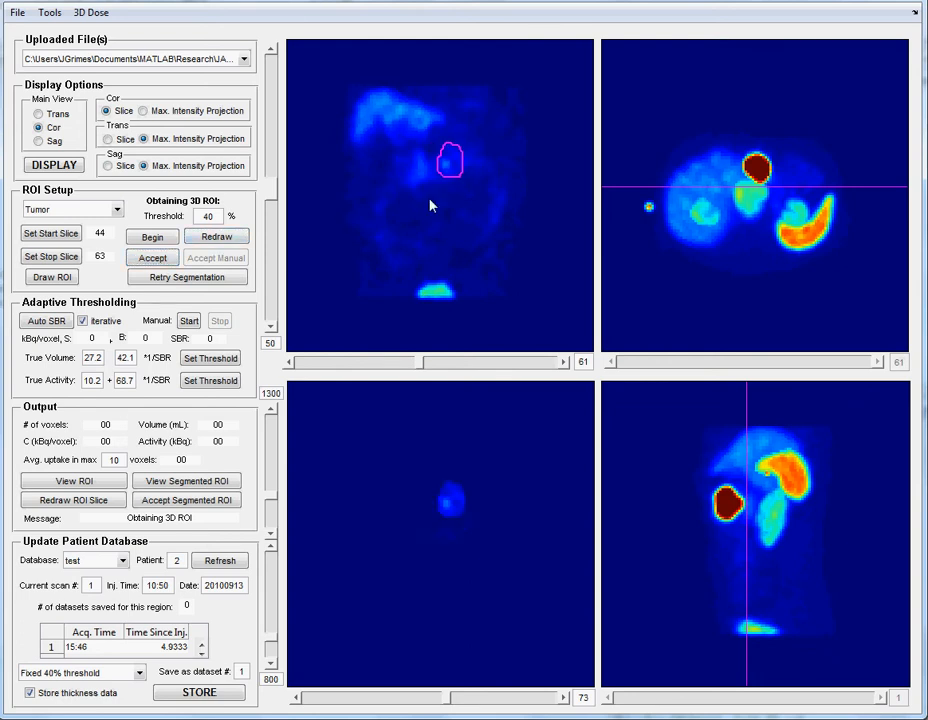
click(153, 259)
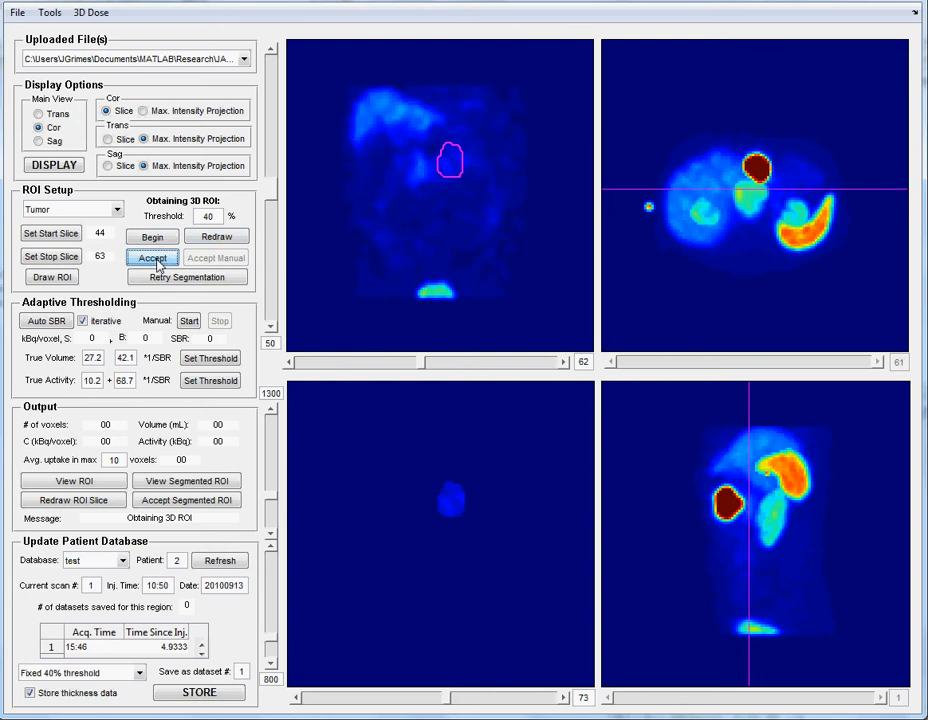
click(153, 259)
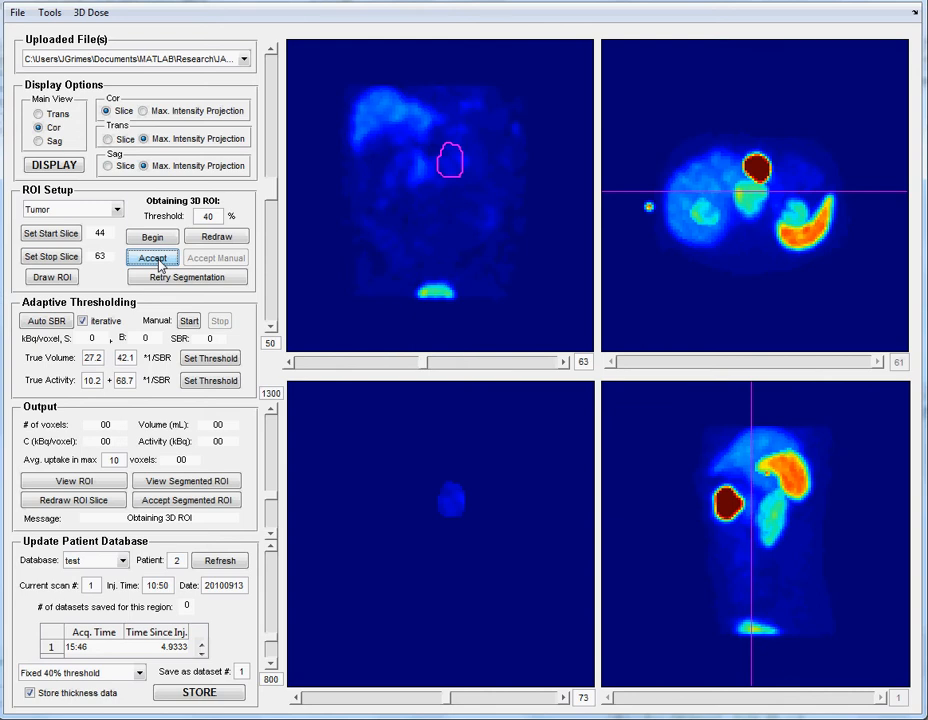
click(158, 261)
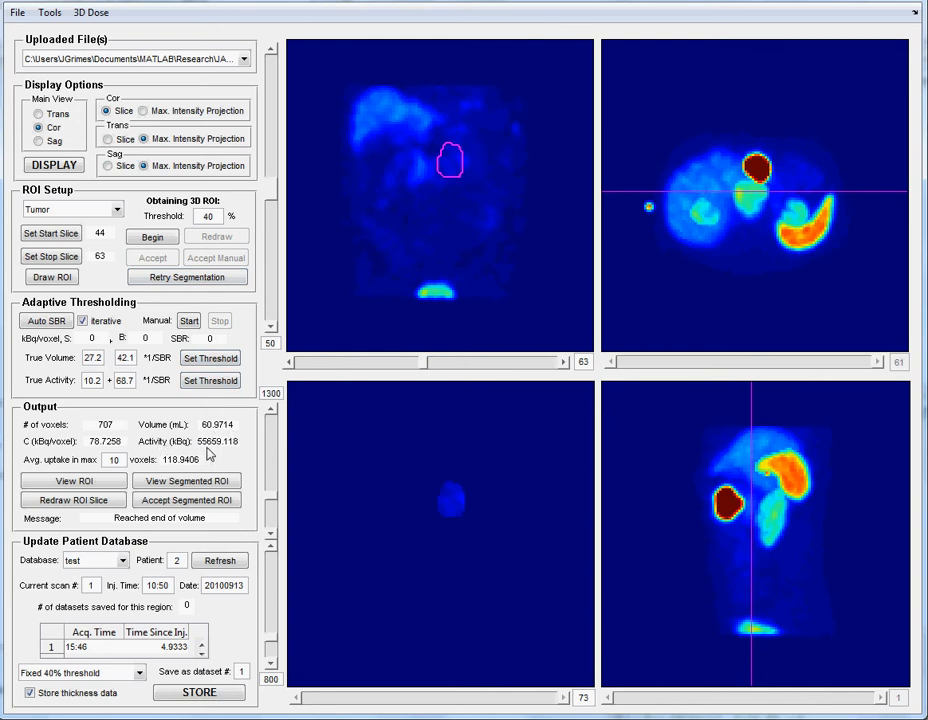
- Check the segmented tumor outline on the SPECT slices up to slice 53 and accept the segmented ROI
click(196, 485)
click(564, 698)
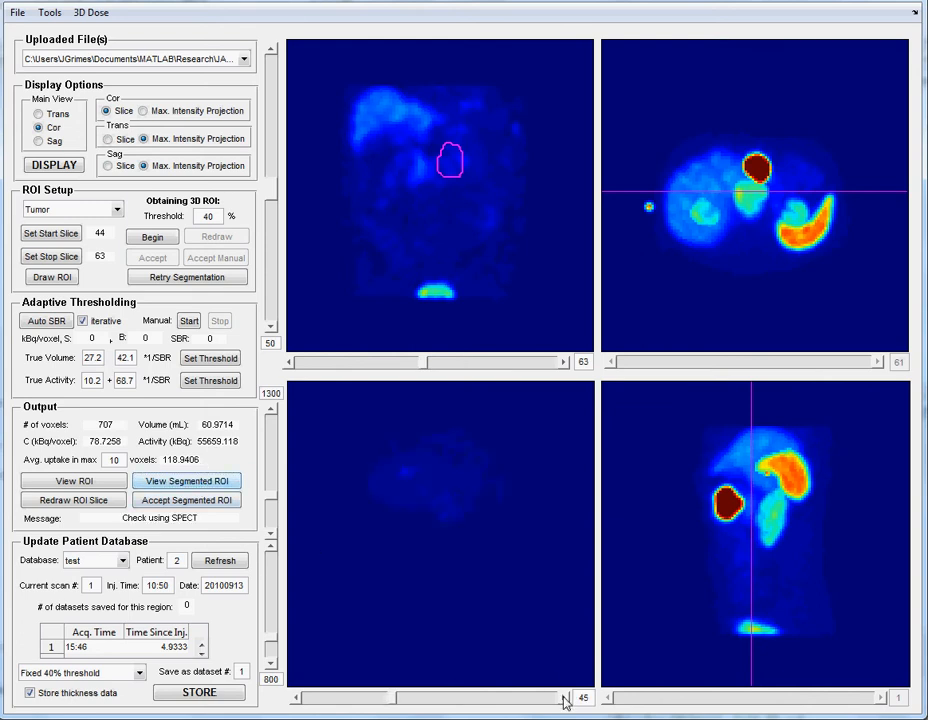
click(565, 698)
click(565, 698)
click(565, 698)
click(565, 698)
click(565, 698)
click(565, 698)
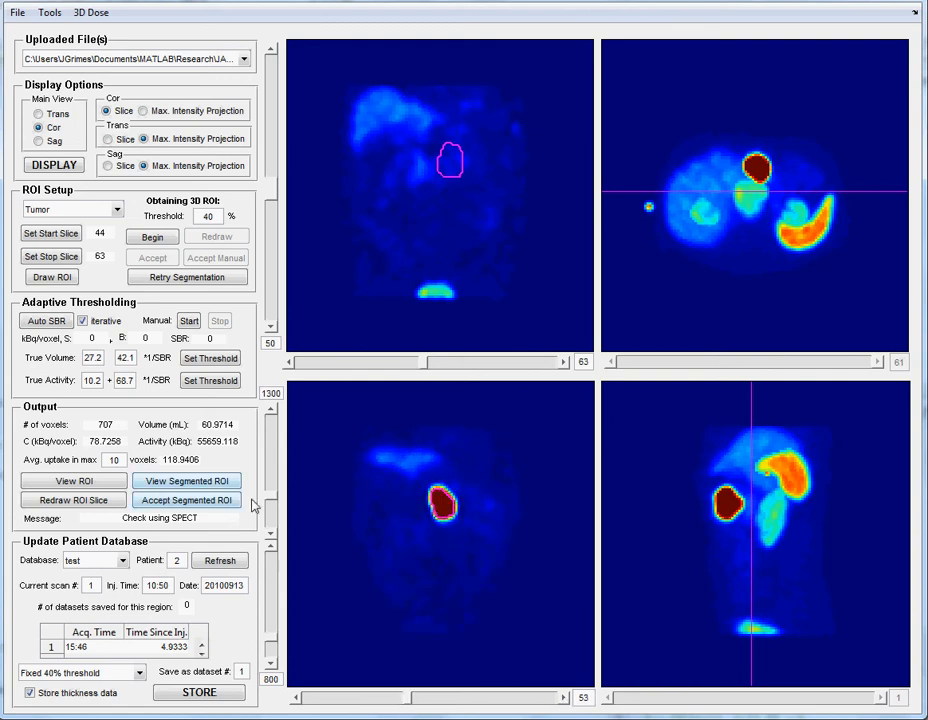
click(183, 502)
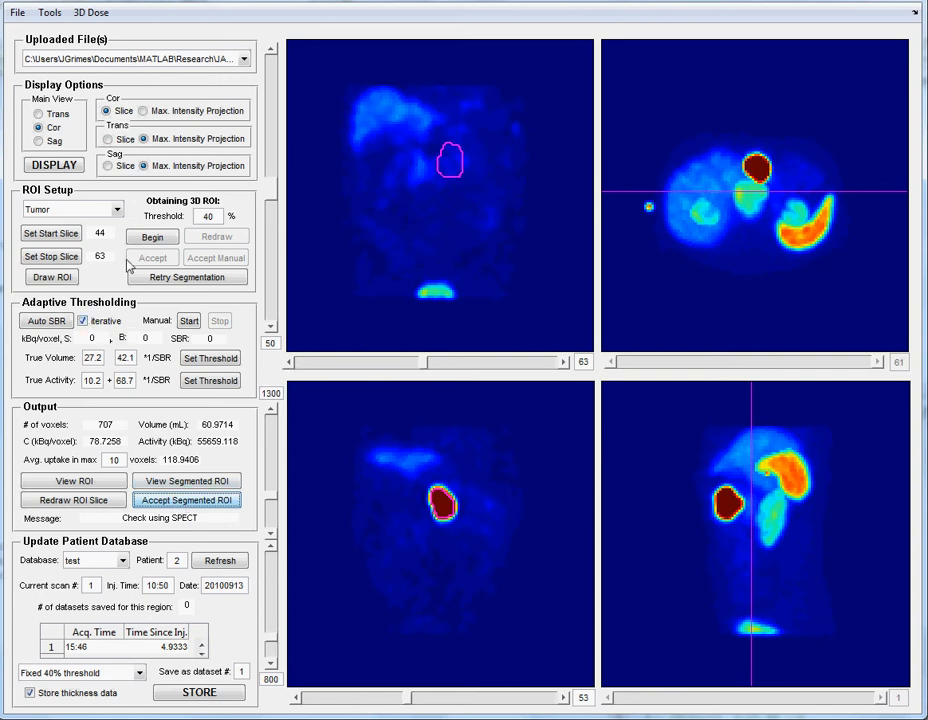
- Set the start slice to 48 and the stop slice to 58 at the tumor's front and back edges
click(316, 369)
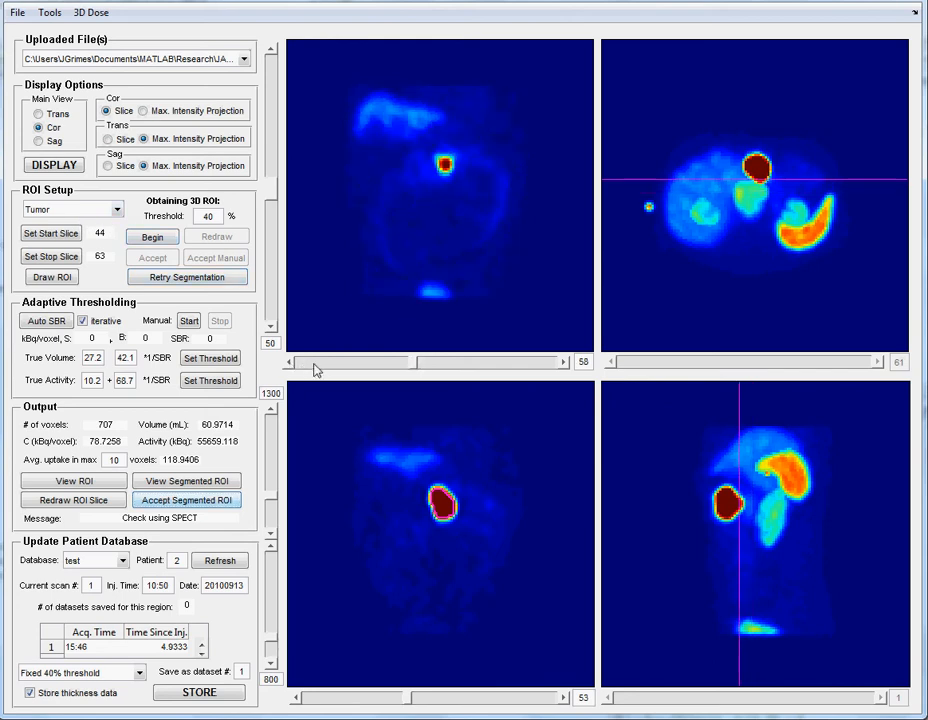
click(316, 369)
click(316, 369)
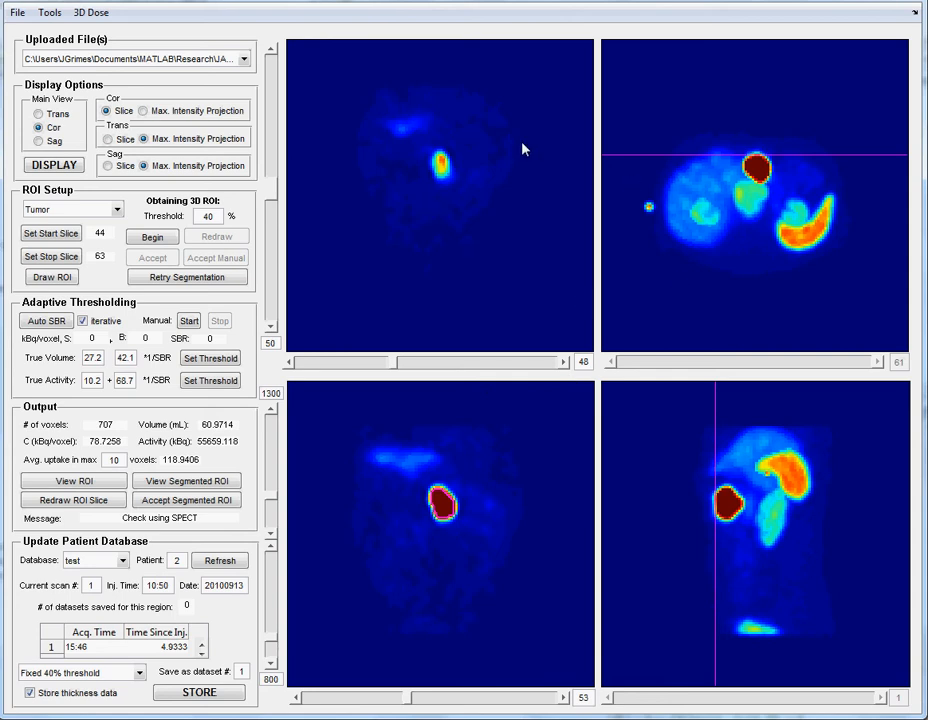
click(46, 233)
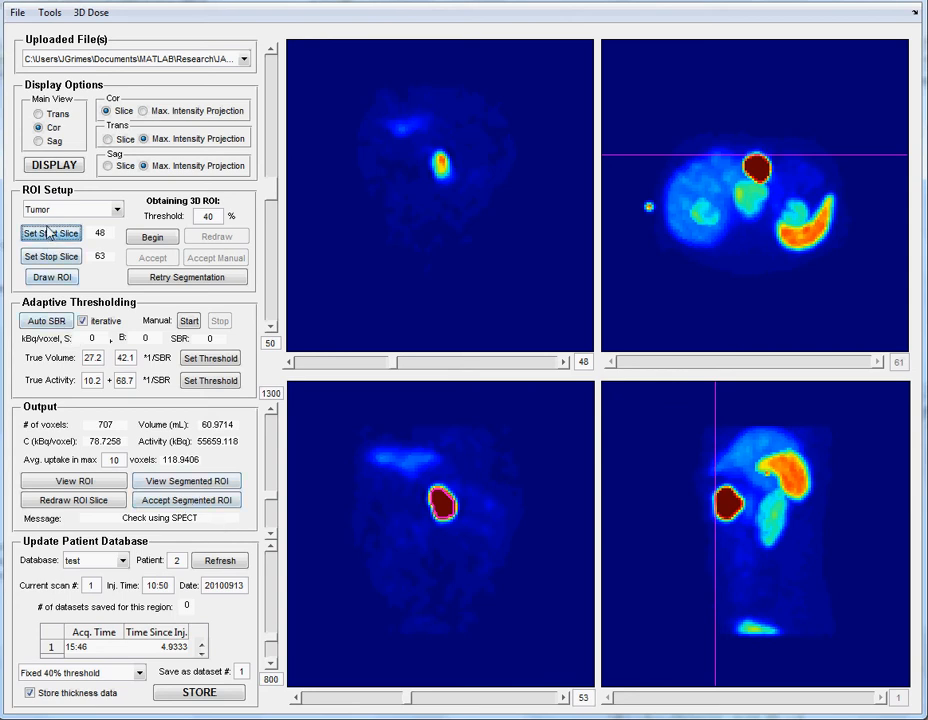
click(532, 362)
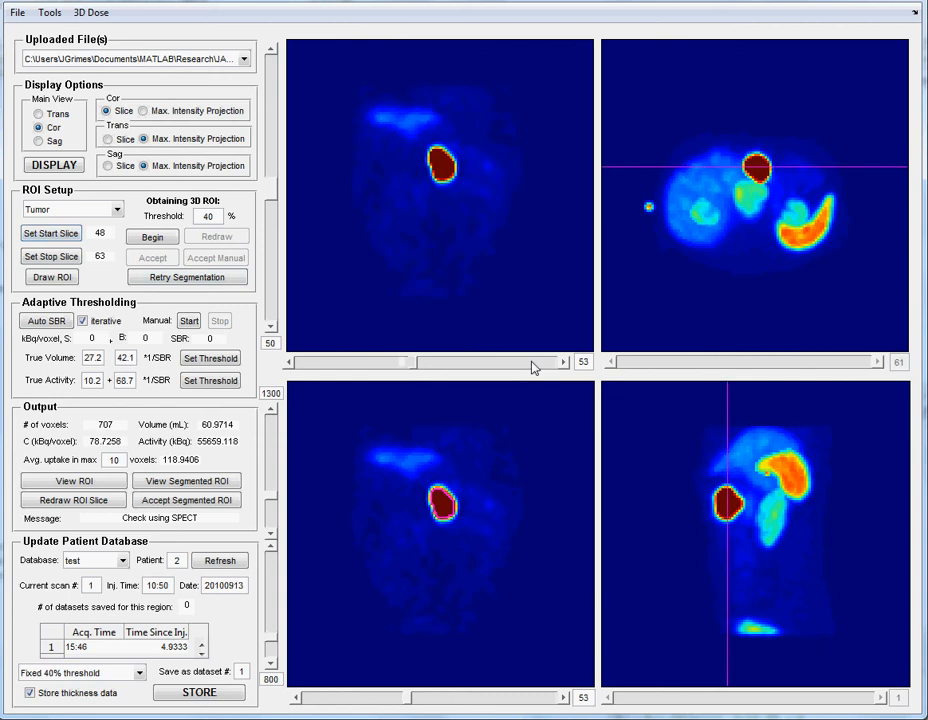
click(532, 366)
click(60, 259)
- Compute the tumor's source thickness from the current slice limits
click(52, 14)
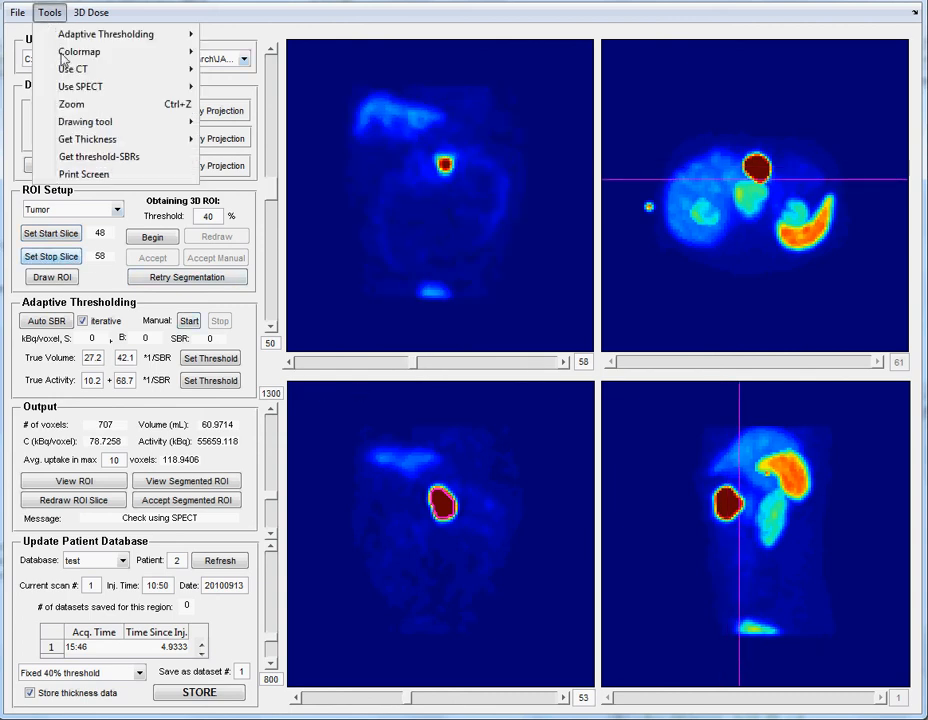
mouse_move(201, 138)
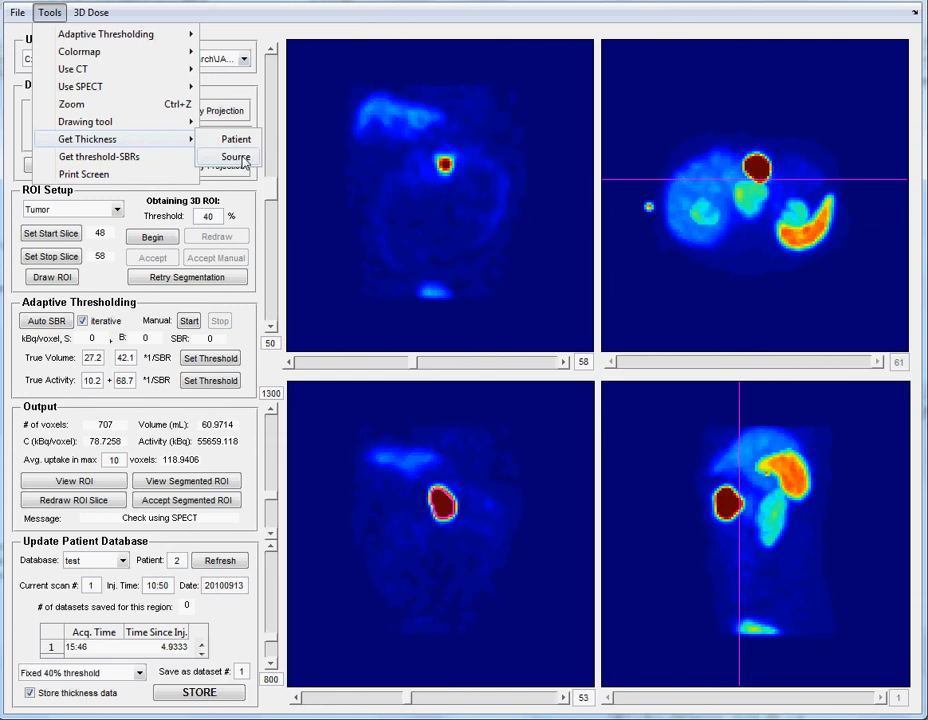
click(237, 157)
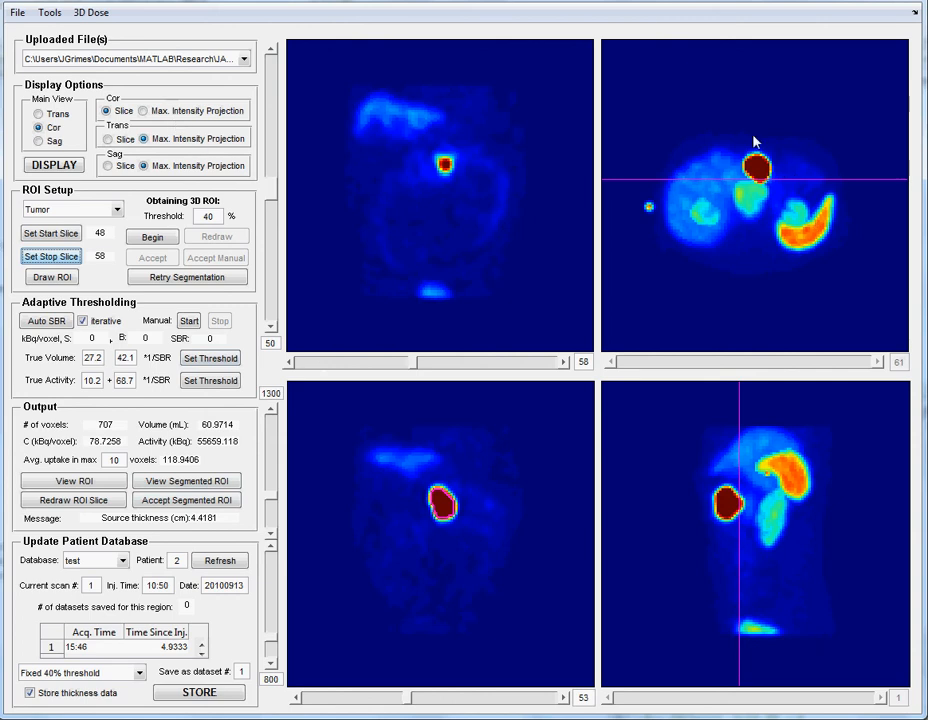
- Switch the transaxial view to single-slice display and bring it to slice 51 through the tumor
click(109, 140)
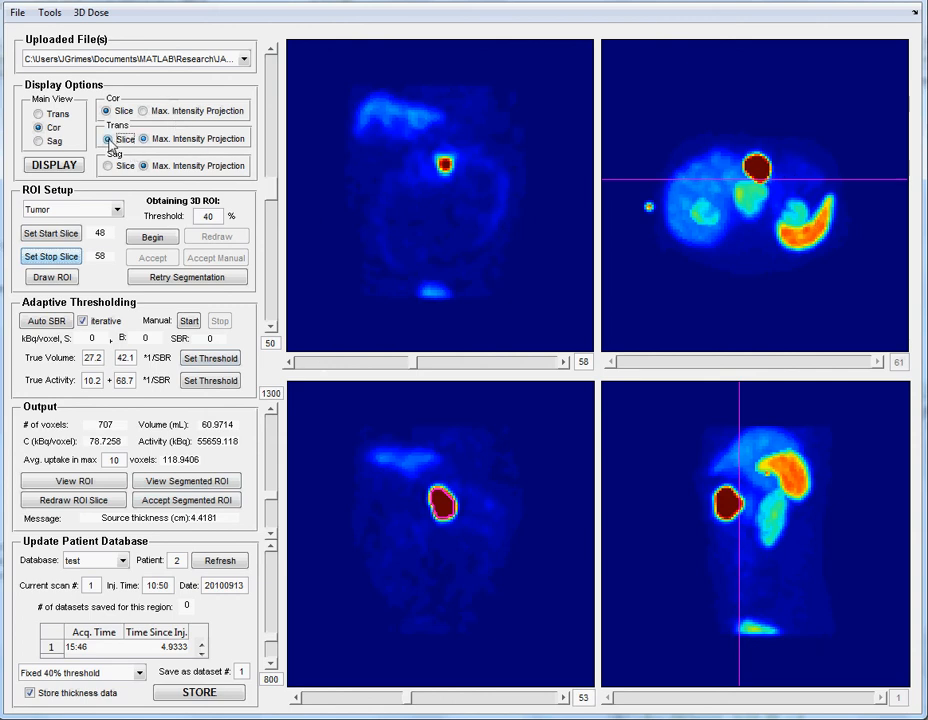
click(63, 168)
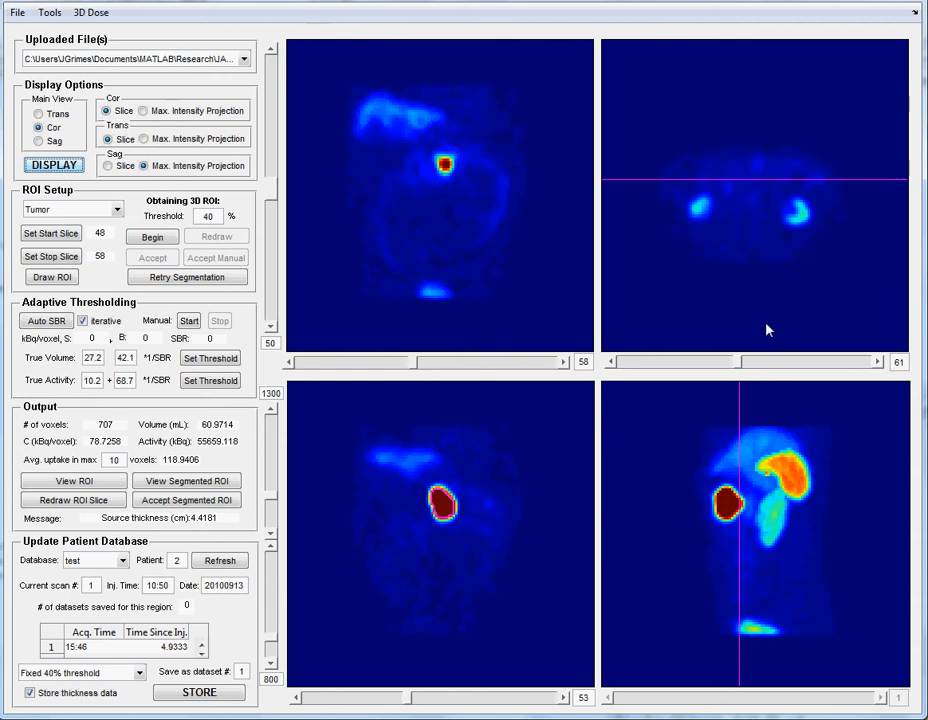
click(880, 362)
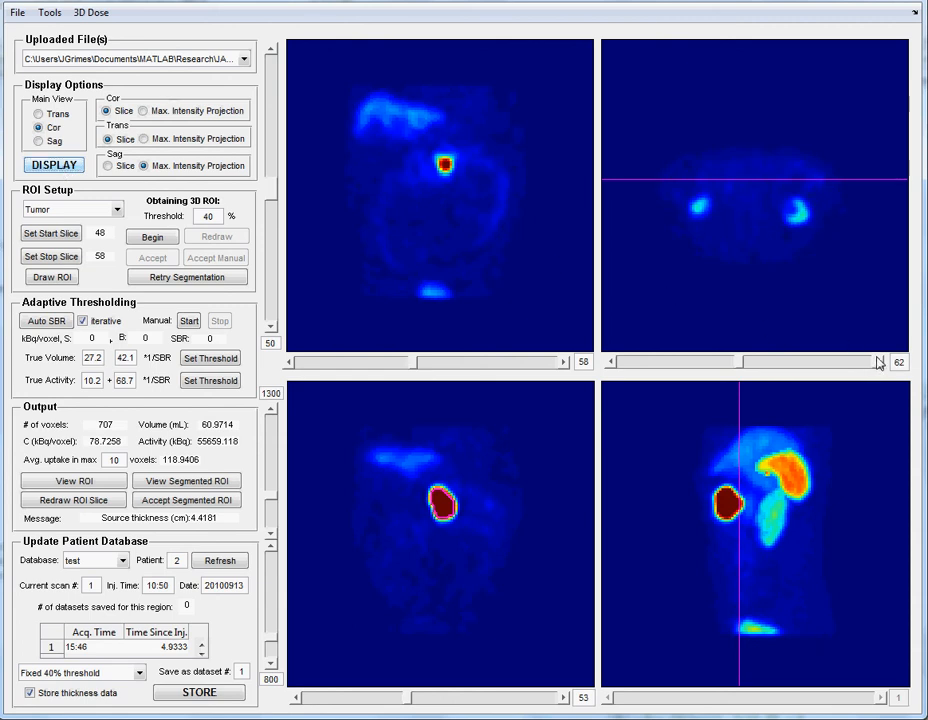
click(609, 362)
click(609, 362)
click(609, 362)
click(609, 362)
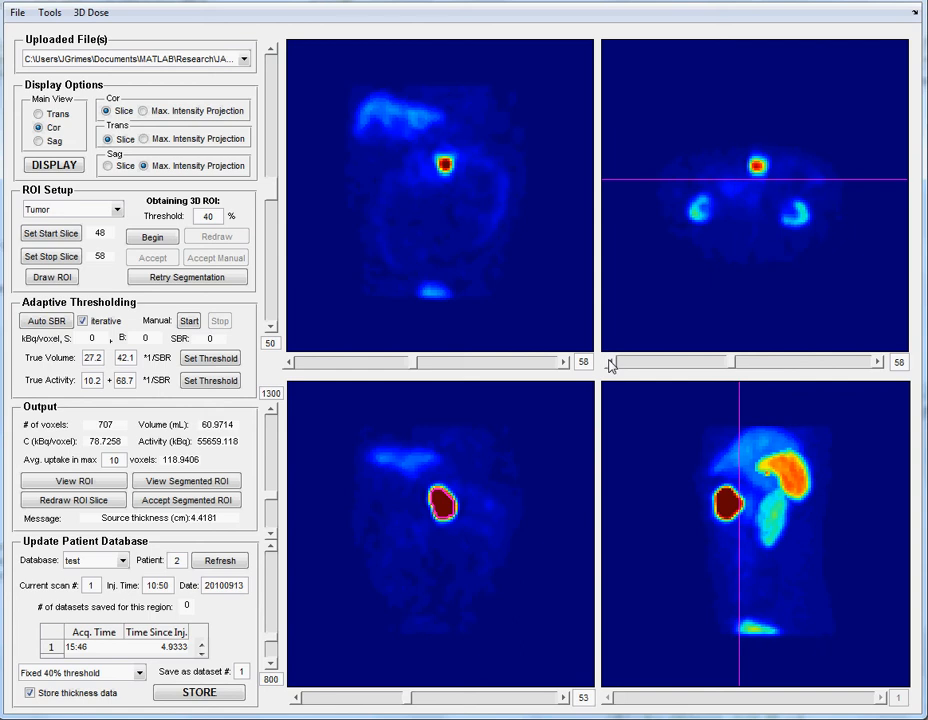
click(609, 362)
click(609, 362)
click(609, 362)
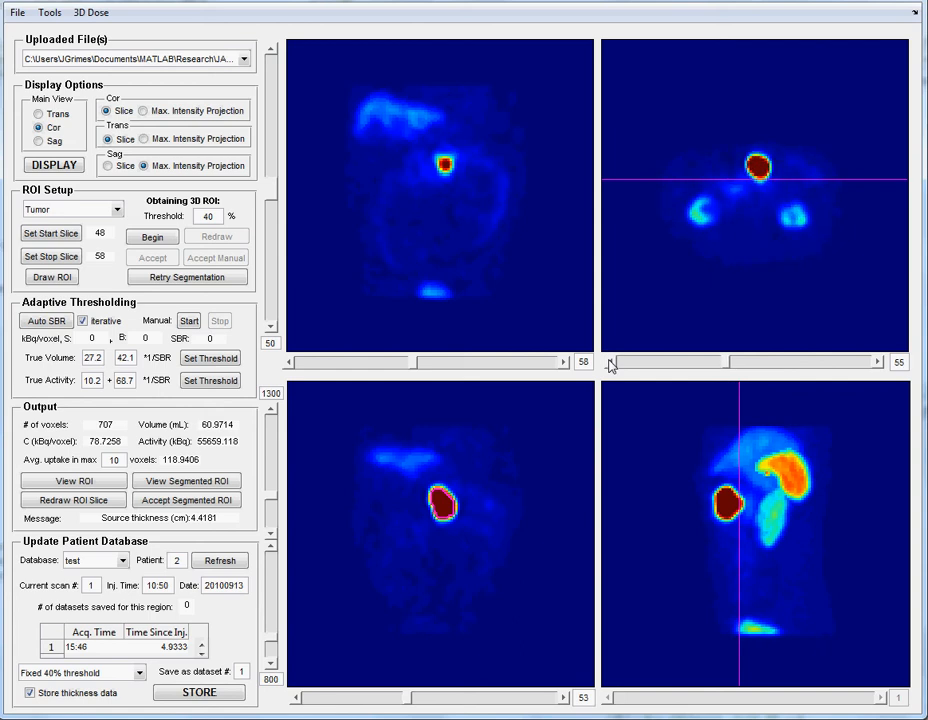
click(609, 362)
click(609, 362)
click(609, 362)
click(609, 362)
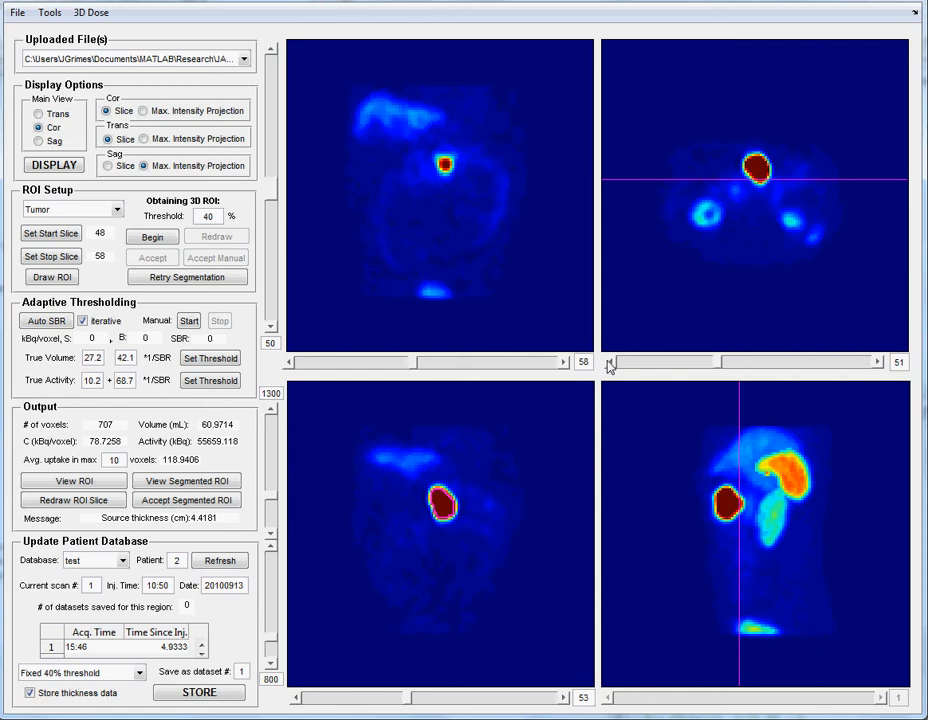
- Set the start slice to 43 and the stop slice to 92 at the patient's front and back edges
click(318, 366)
click(318, 366)
click(319, 367)
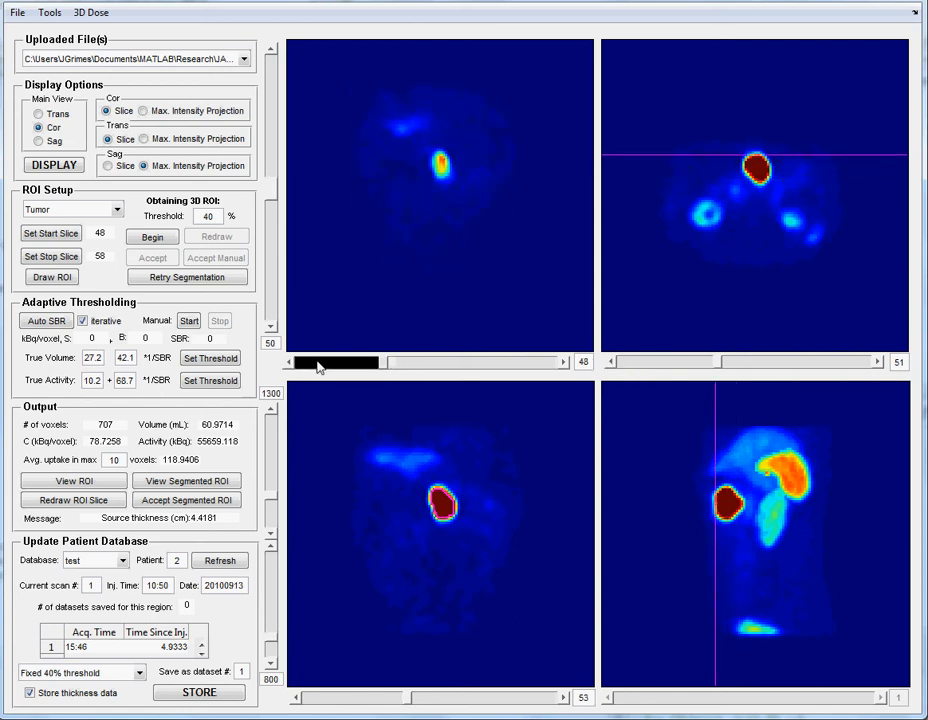
click(318, 366)
click(66, 235)
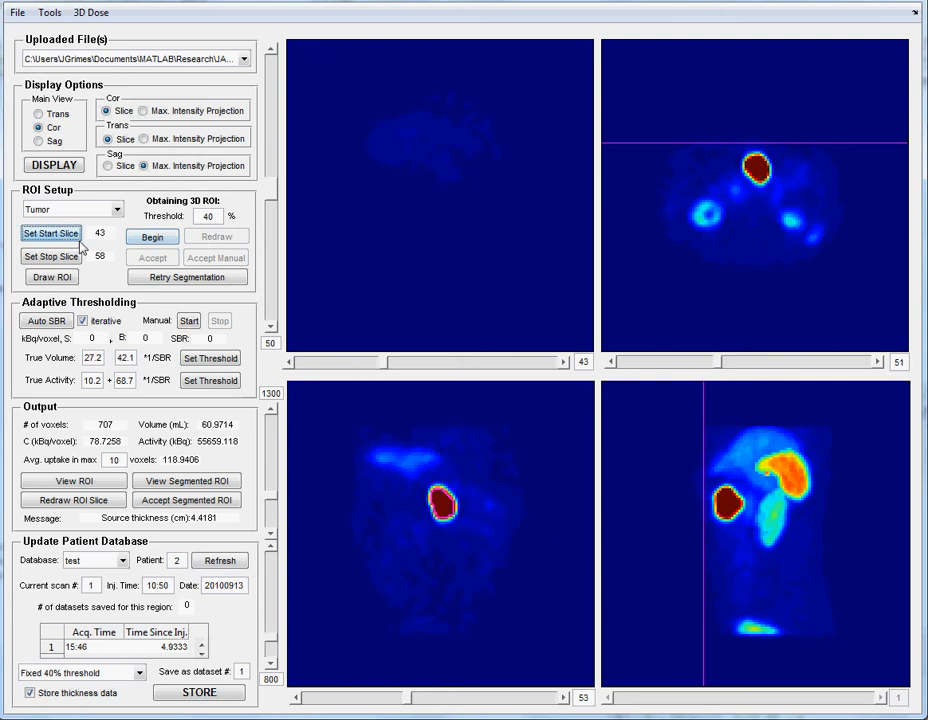
drag(381, 366, 474, 364)
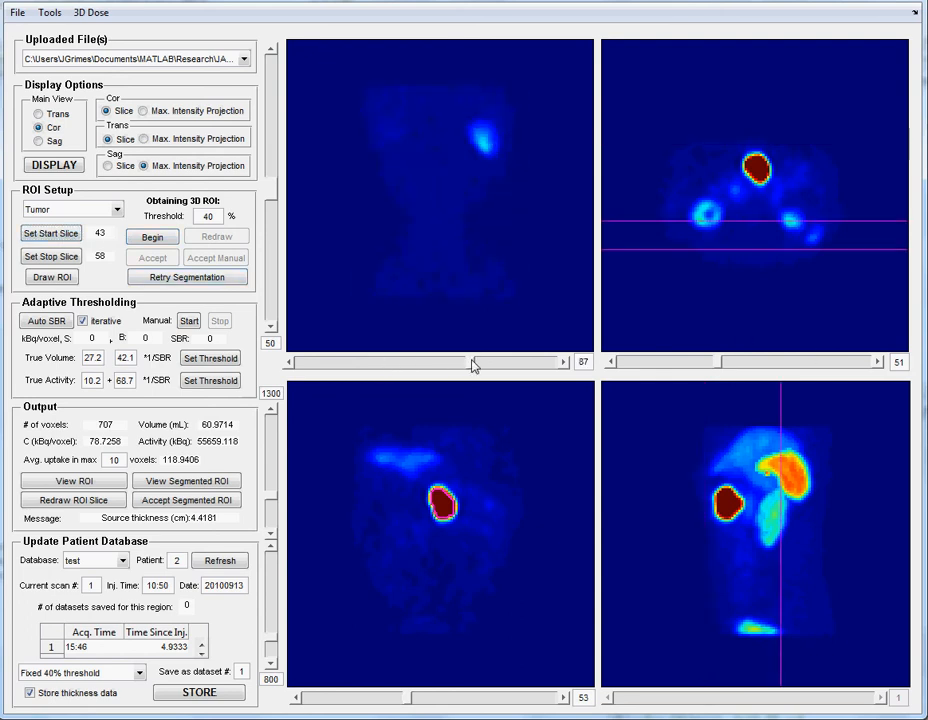
click(544, 367)
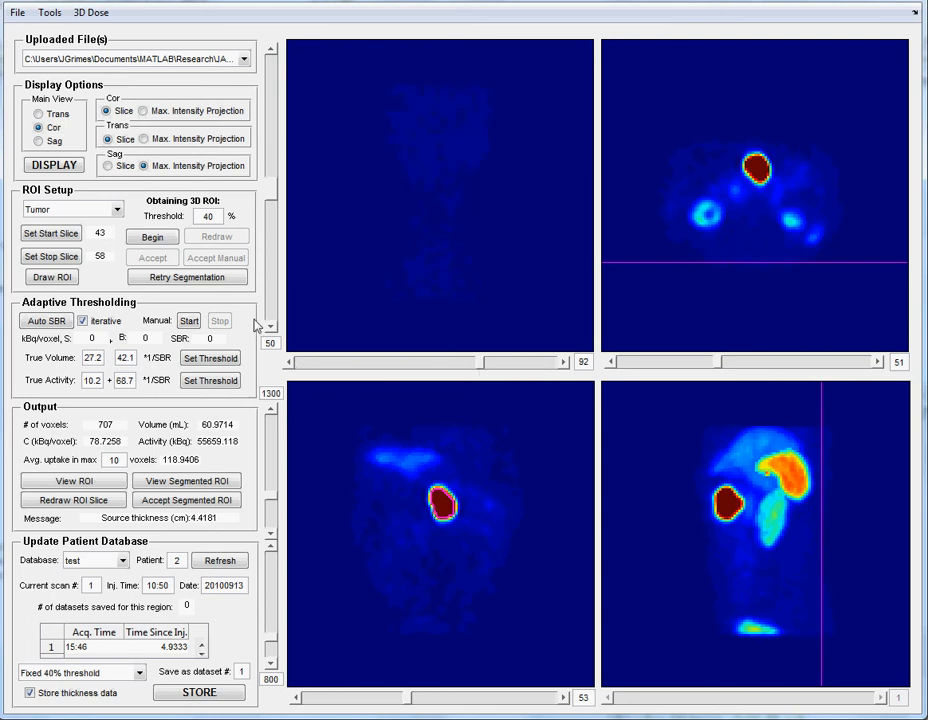
click(55, 257)
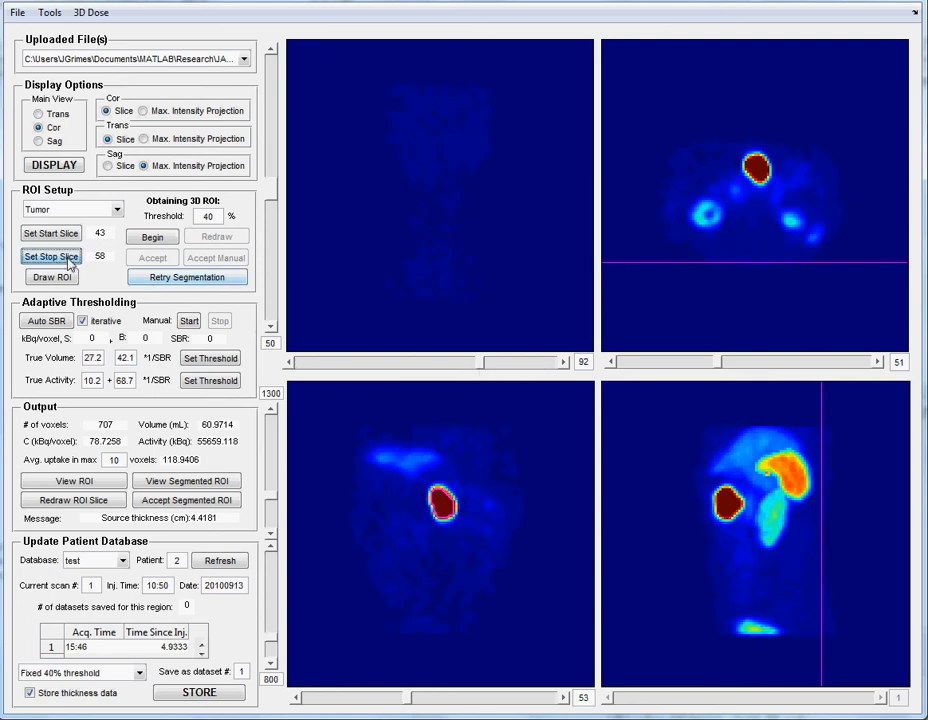
- Compute the patient thickness at the tumor from the slice limits and store the tumor data with its thicknesses in the patient database
click(50, 13)
mouse_move(130, 139)
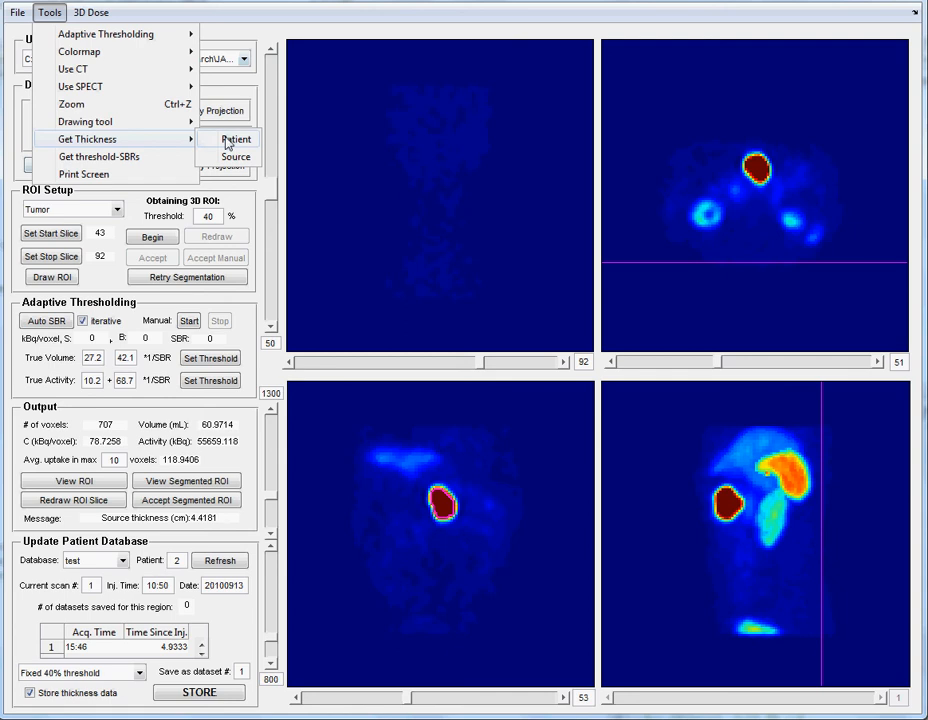
click(227, 141)
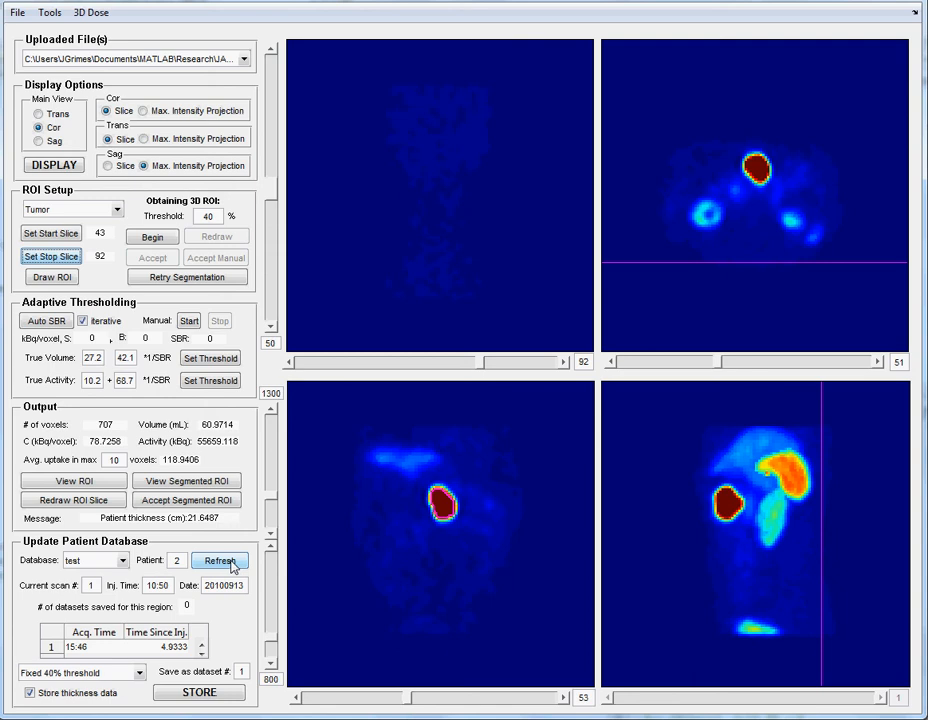
click(62, 318)
click(213, 696)
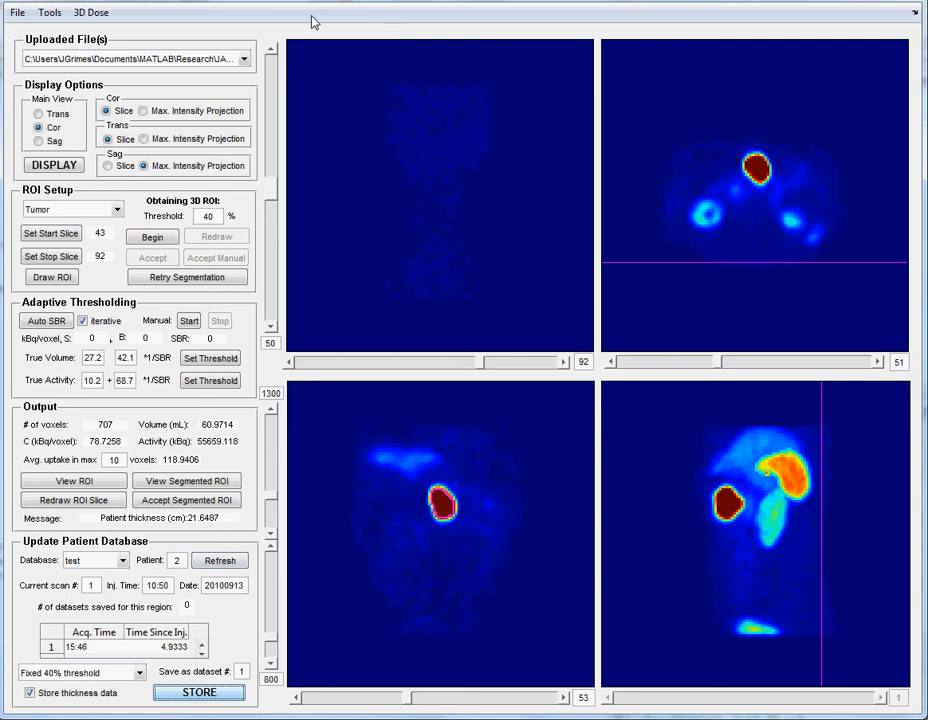
- Save the patient as a MAT-file named test2, choosing its folder from the one above Saved_matfiles
click(18, 14)
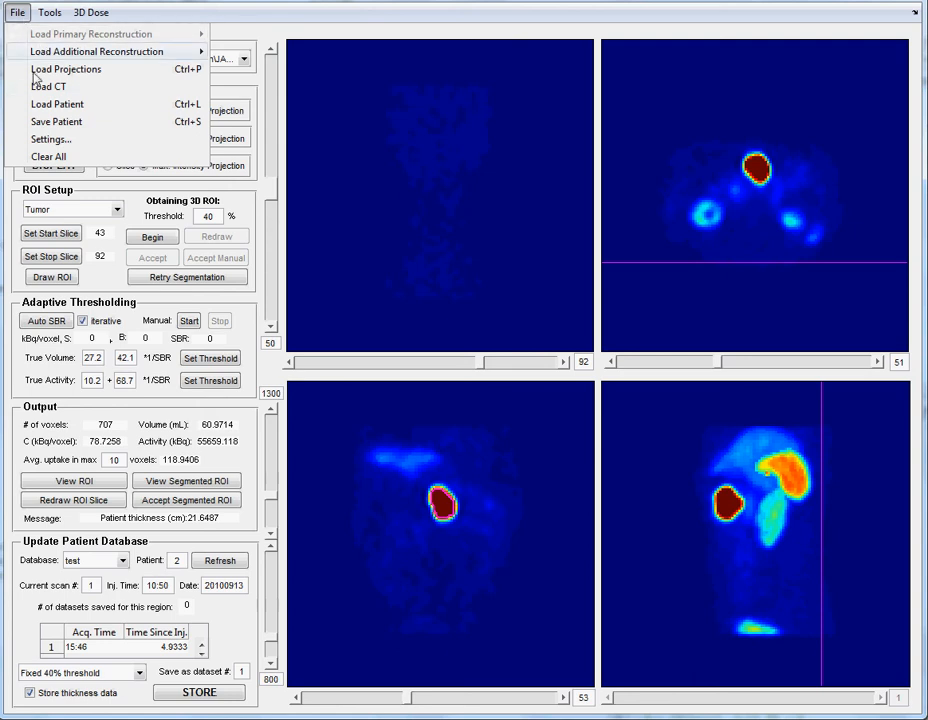
click(54, 122)
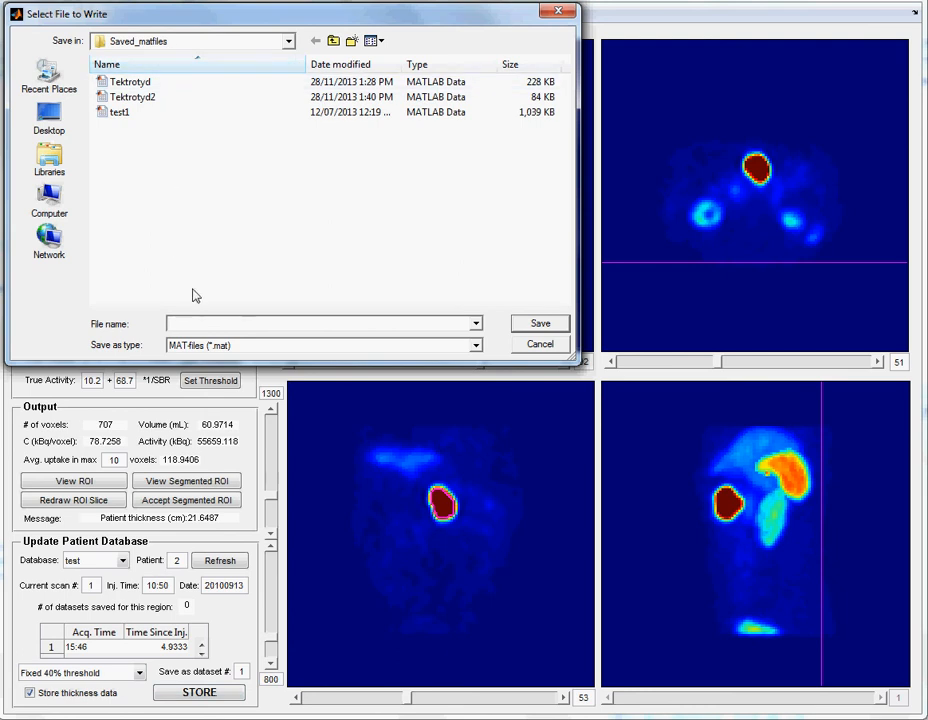
text(test)
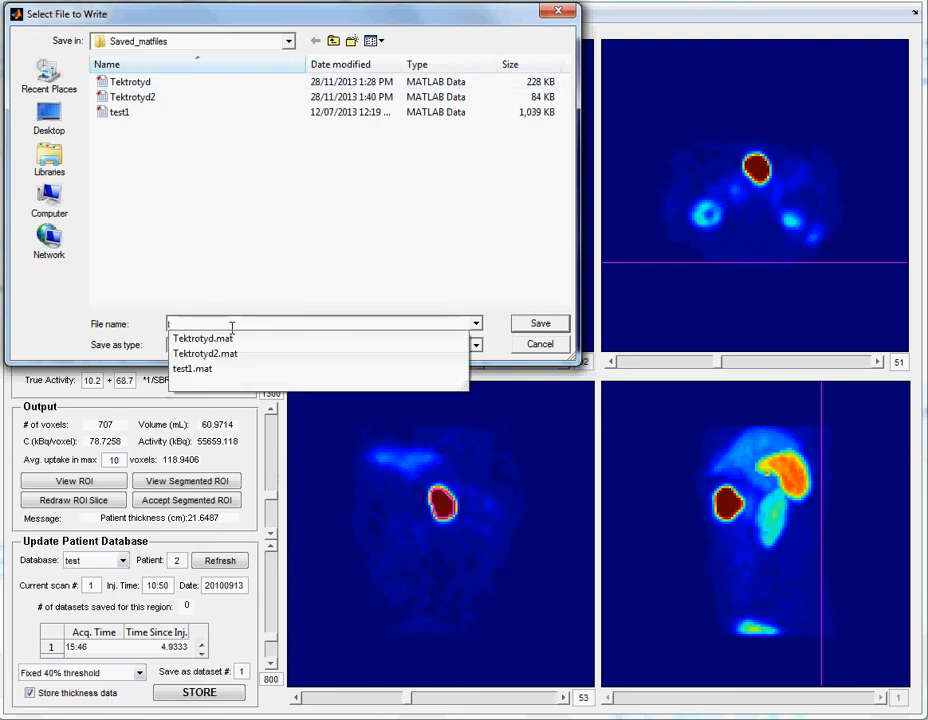
text(2)
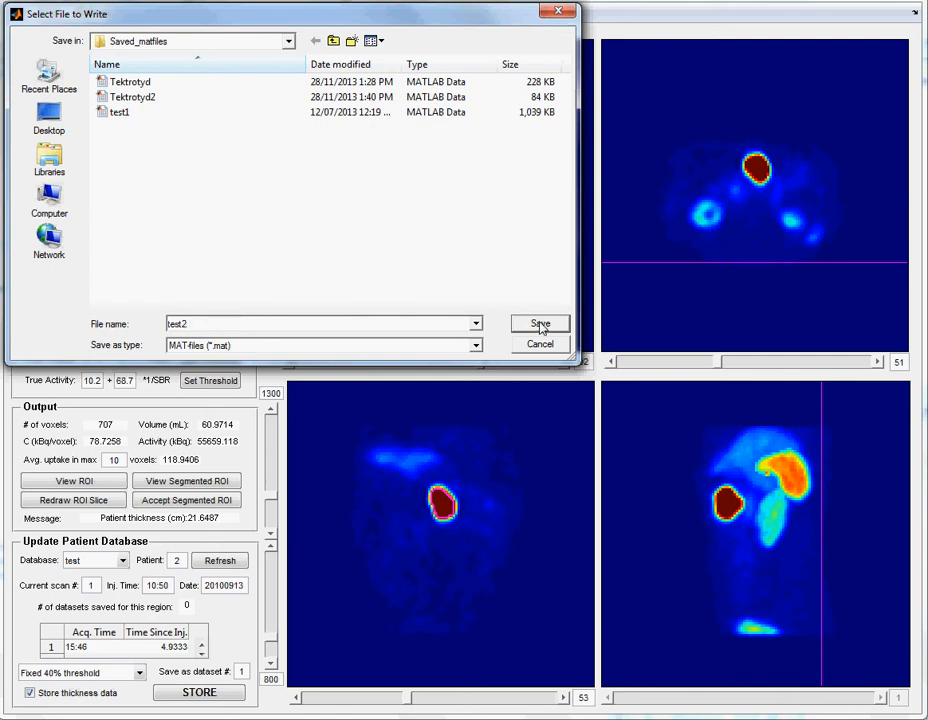
click(335, 41)
click(143, 128)
double_click(143, 128)
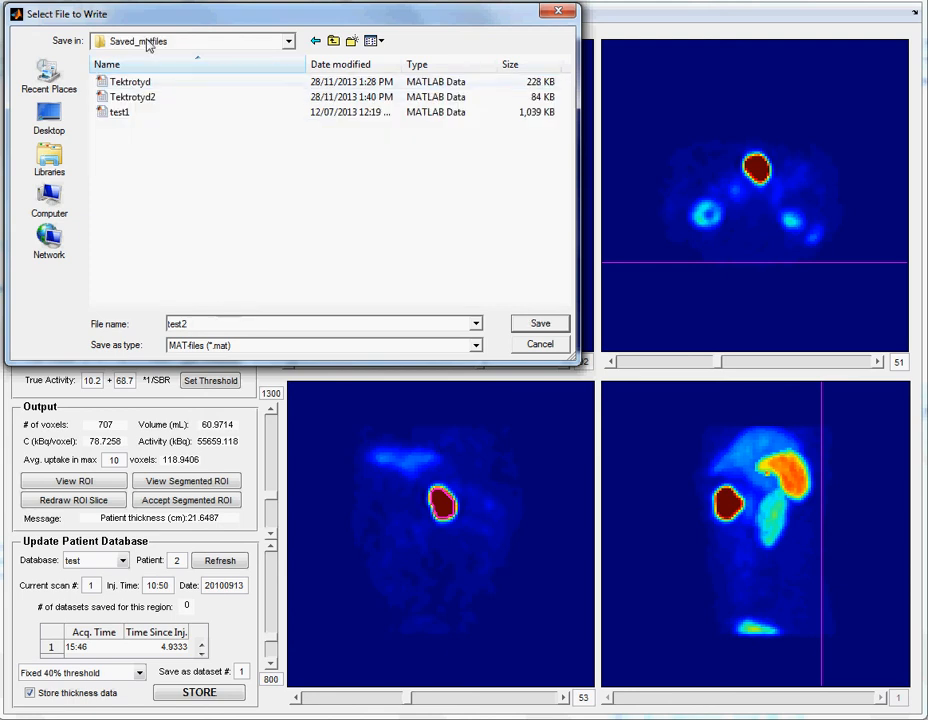
click(538, 325)
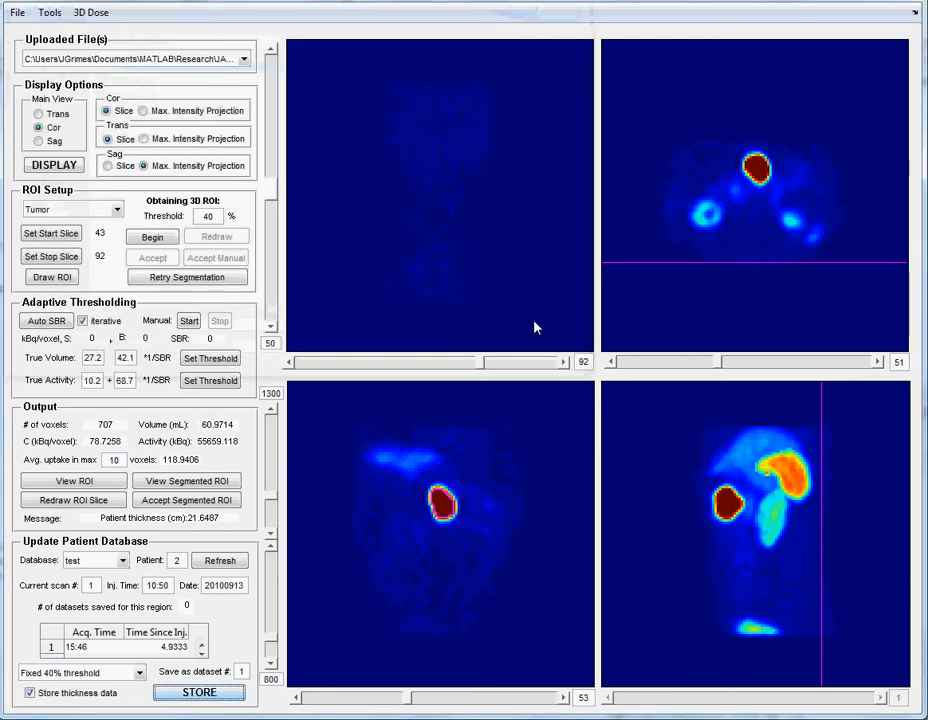